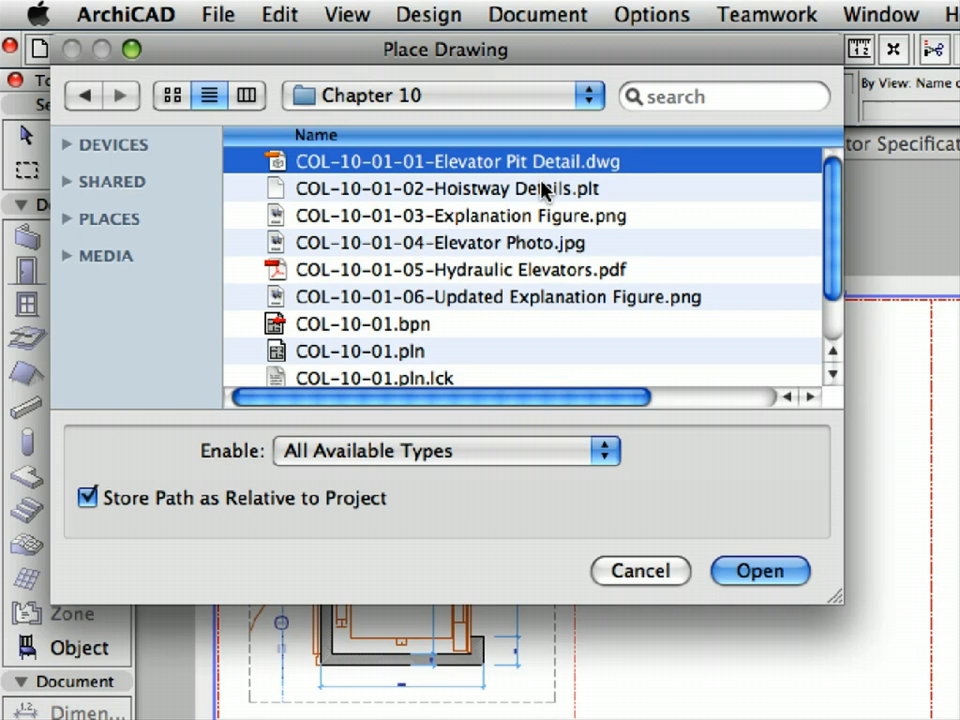
Add COL-10-01-02-Hoistway Details.plt and COL-10-01-03-Explanation Figure.png to the selection of drawing files to place
{"action": "left_click", "coordinate": [541, 188], "text": "shift"}
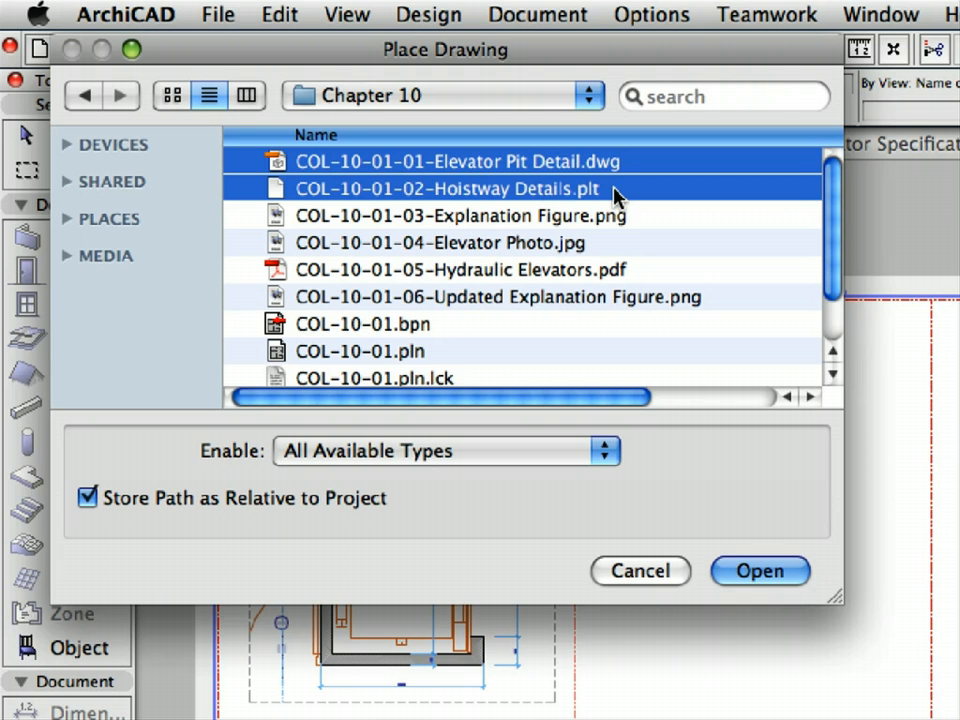
{"action": "left_click", "coordinate": [630, 215], "text": "shift"}
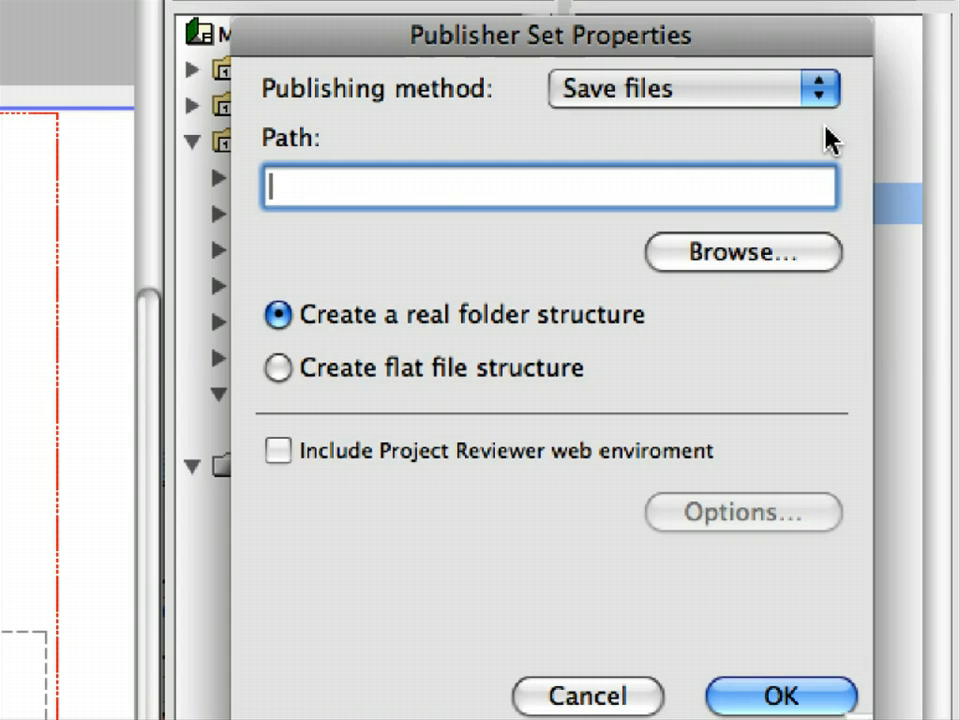
Set the publisher set's publishing method to Plot and accept the properties
{"action": "left_click", "coordinate": [826, 92]}
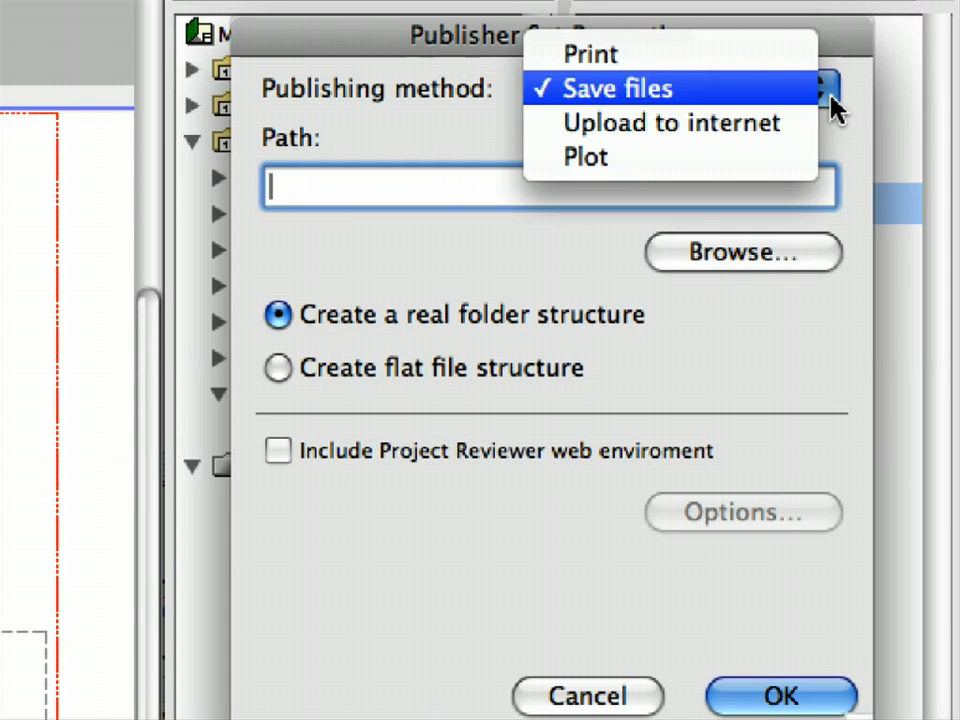
{"action": "left_click", "coordinate": [788, 157]}
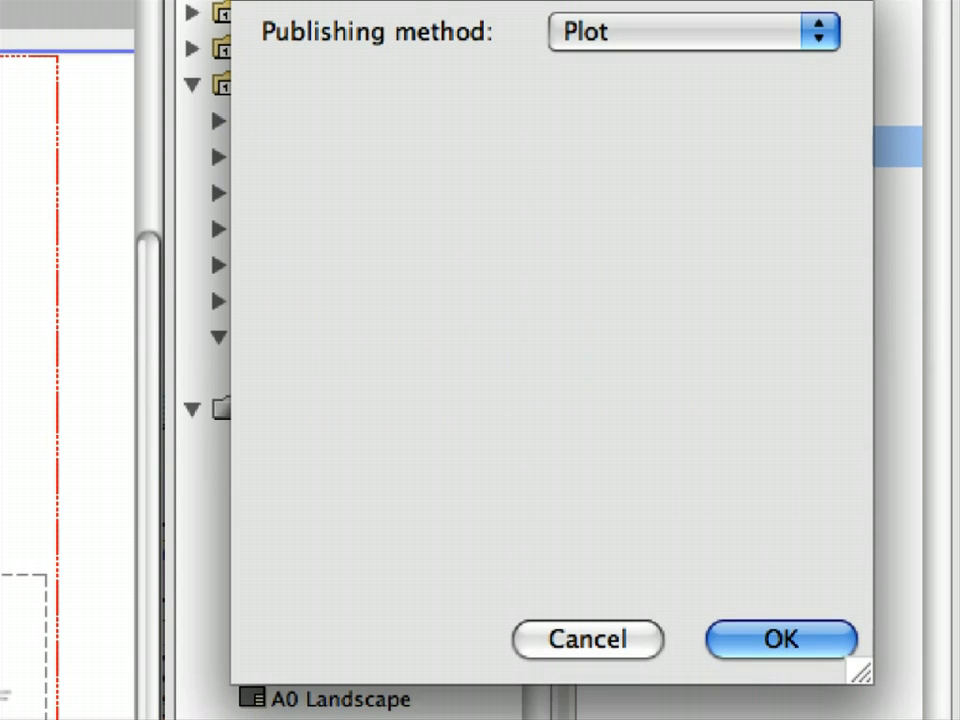
{"action": "left_click", "coordinate": [829, 645]}
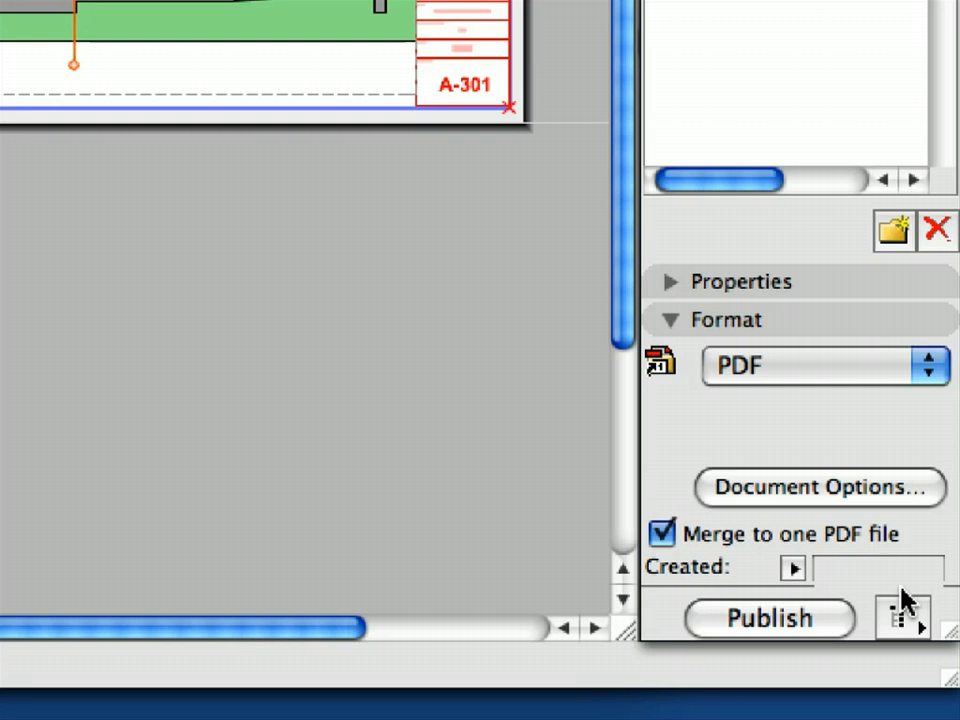
Publish the set in PDF format, merged to one file
{"action": "left_click", "coordinate": [842, 612]}
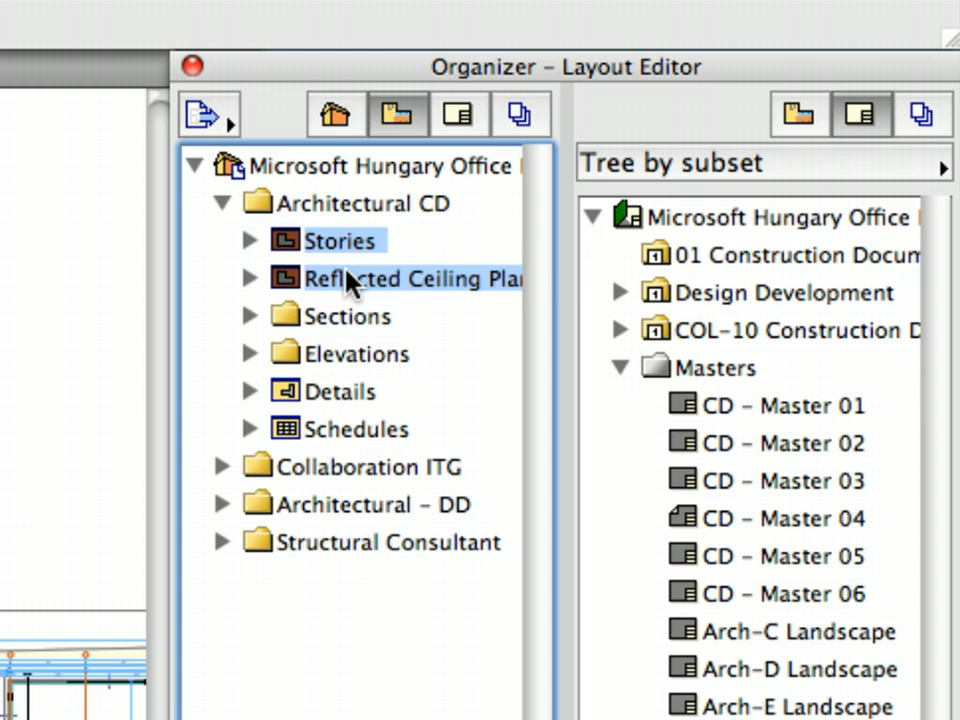
Place the Stories, Reflected Ceiling Plans, Sections and Elevations views from Architectural CD into the 01 Construction Documents layout subset
{"action": "left_click_drag", "start_coordinate": [728, 165], "coordinate": [871, 158]}
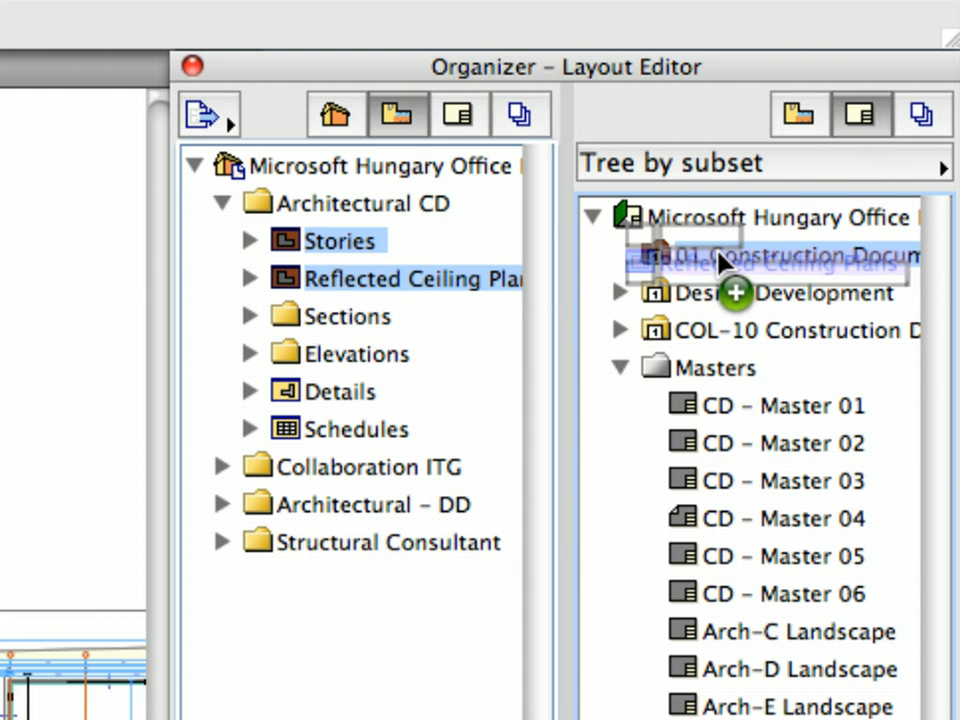
{"action": "left_click_drag", "start_coordinate": [720, 262], "coordinate": [721, 263]}
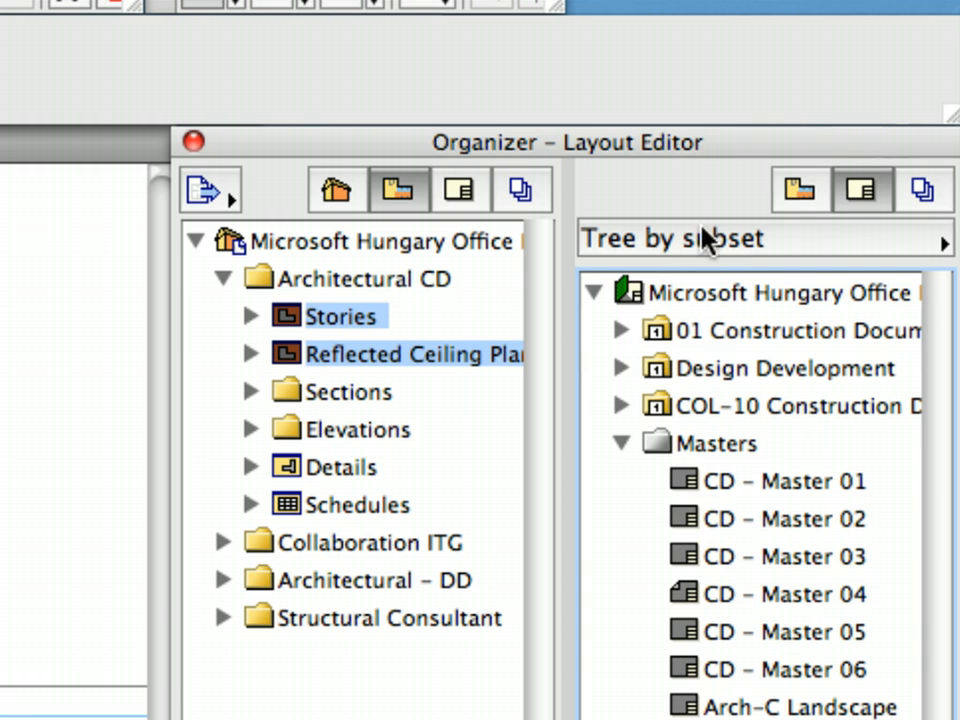
{"action": "left_click", "coordinate": [621, 331]}
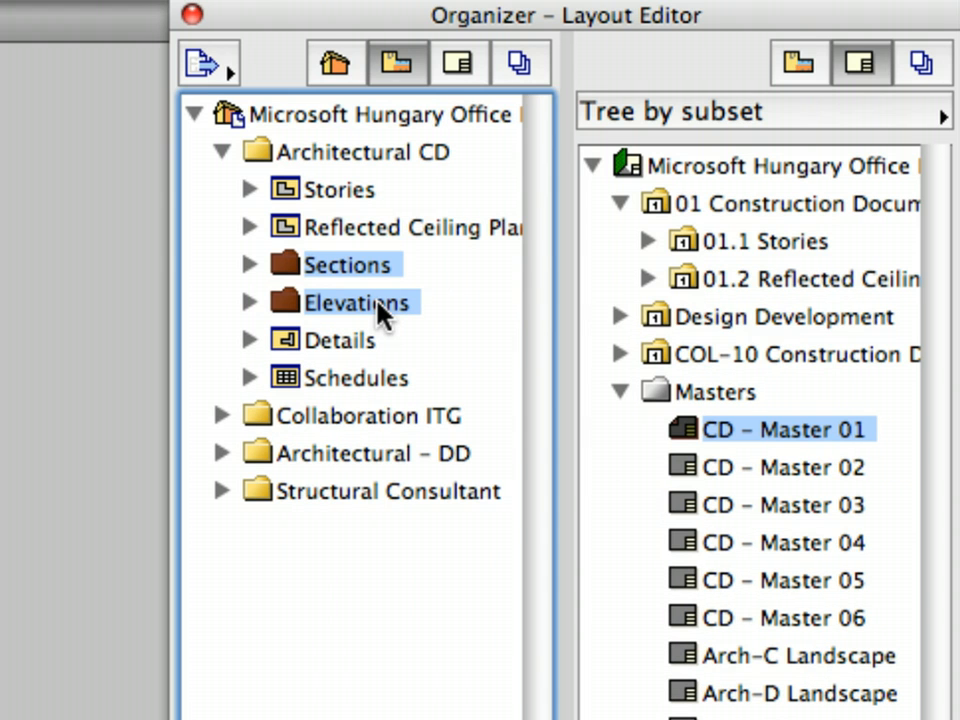
{"action": "left_click_drag", "start_coordinate": [377, 303], "coordinate": [791, 303]}
Open the 01.3.2 S-02 Cross Section layout from the 01.3 Sections subset
{"action": "left_click", "coordinate": [649, 317]}
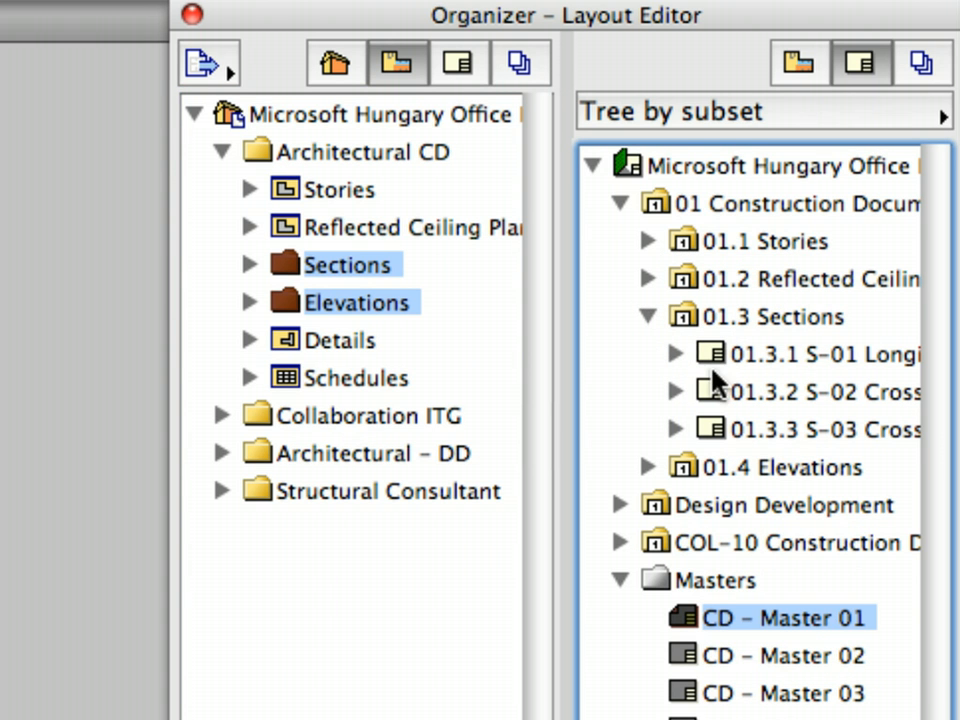
{"action": "left_click", "coordinate": [781, 393]}
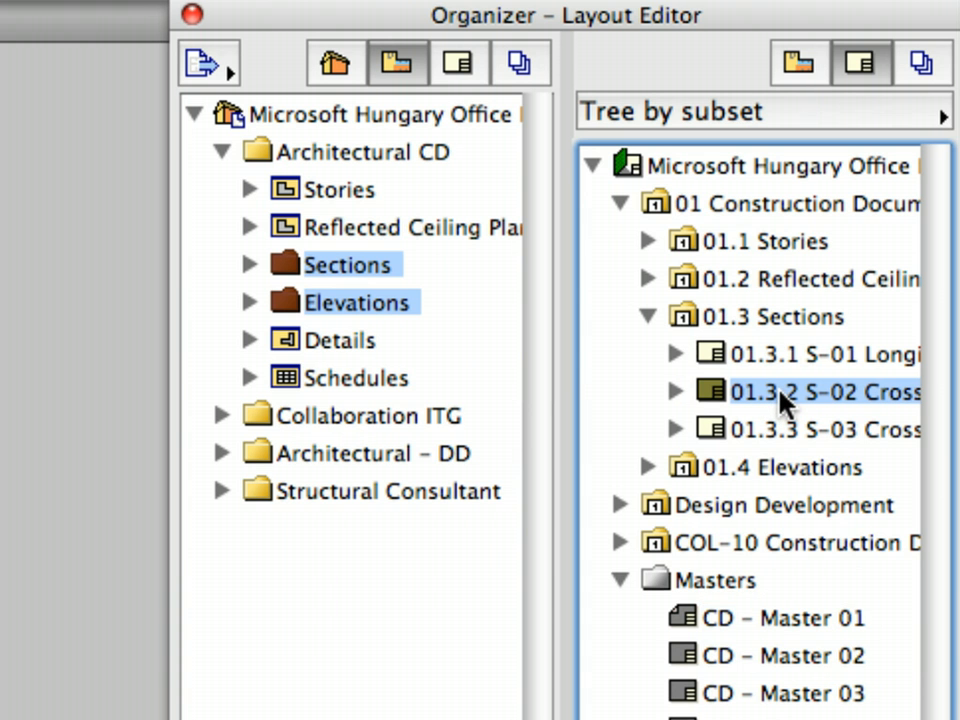
{"action": "double_click", "coordinate": [781, 398]}
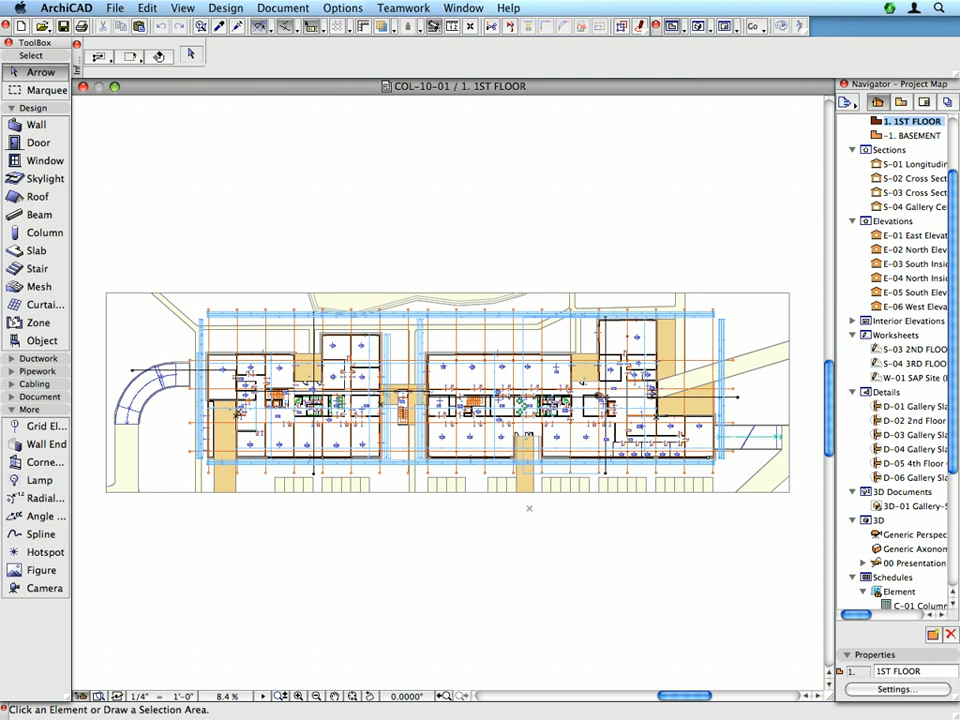
Open the 2ND FLOOR story's floor plan from the project map
{"action": "scroll", "coordinate": [903, 205], "scroll_direction": "up", "scroll_amount": 3}
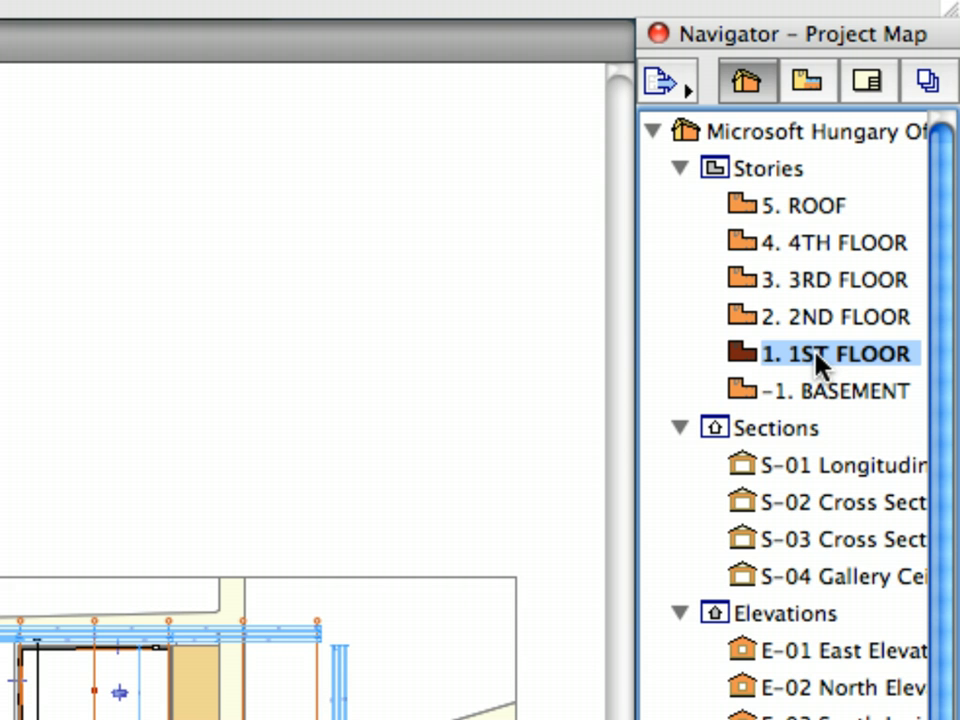
{"action": "left_click", "coordinate": [876, 322]}
{"action": "double_click", "coordinate": [874, 322]}
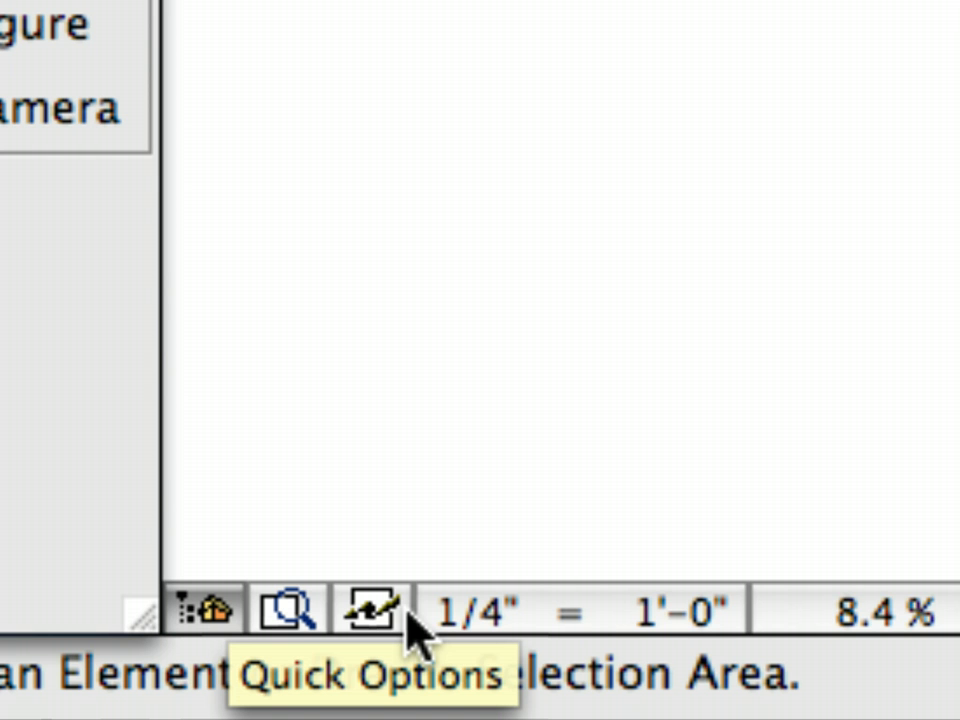
Show the Quick Options palette, shorten the Navigator and place Quick Options directly beneath it
{"action": "left_click", "coordinate": [405, 612]}
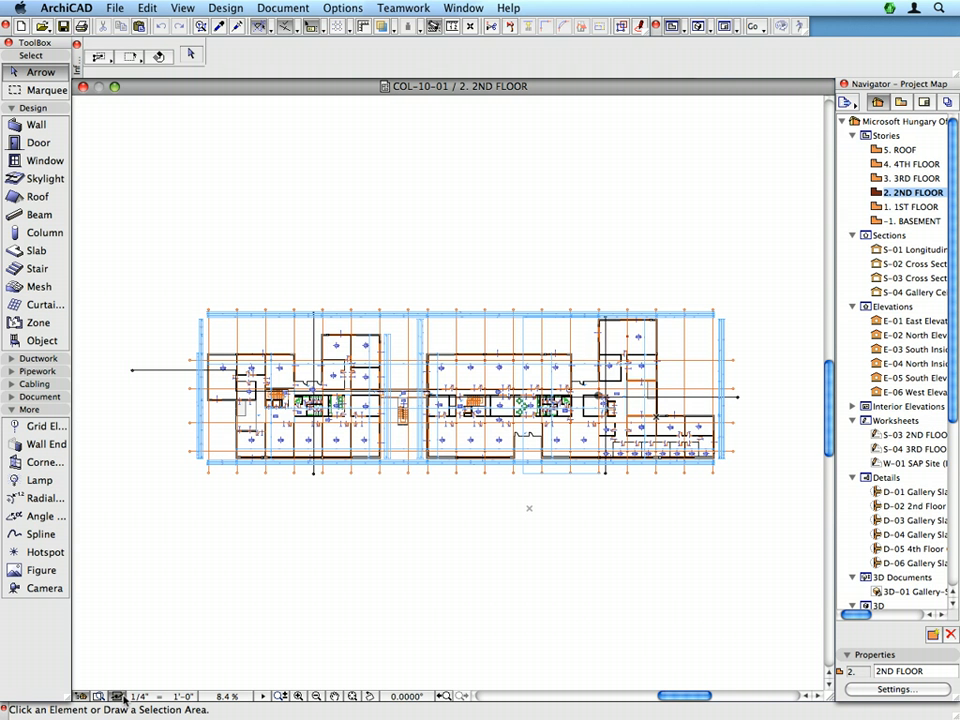
{"action": "left_click", "coordinate": [120, 697]}
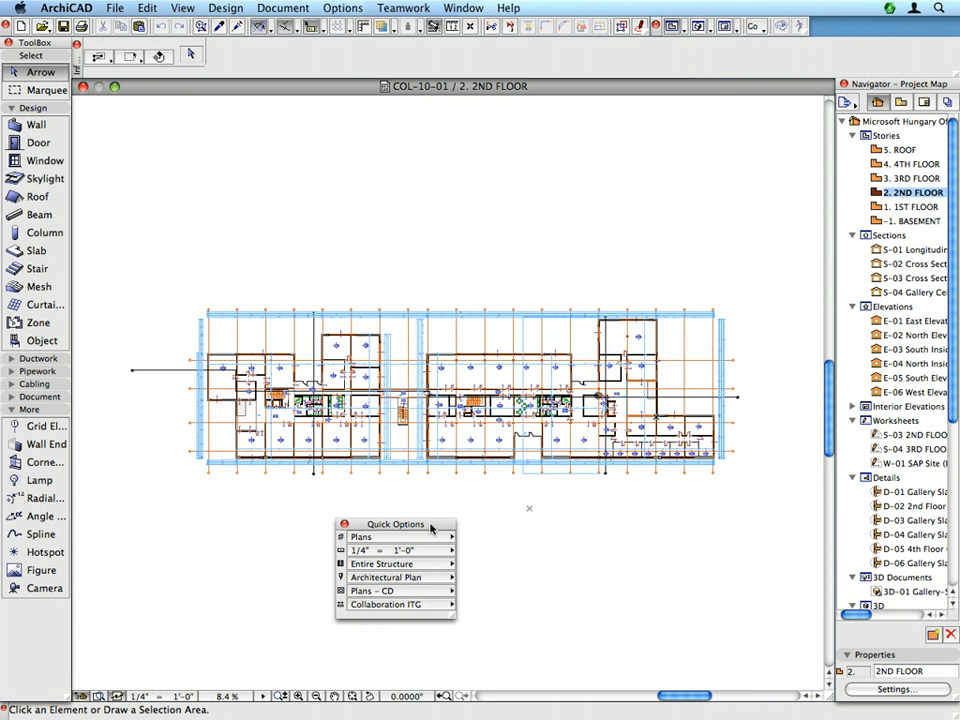
{"action": "left_click_drag", "start_coordinate": [432, 527], "coordinate": [814, 606]}
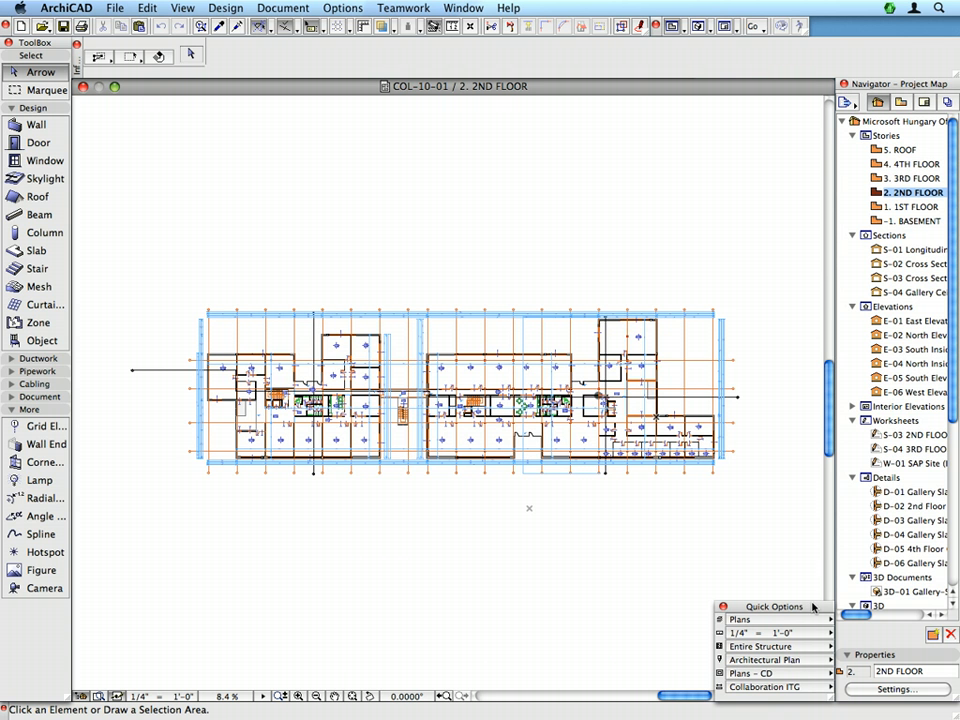
{"action": "left_click_drag", "start_coordinate": [955, 706], "coordinate": [957, 601]}
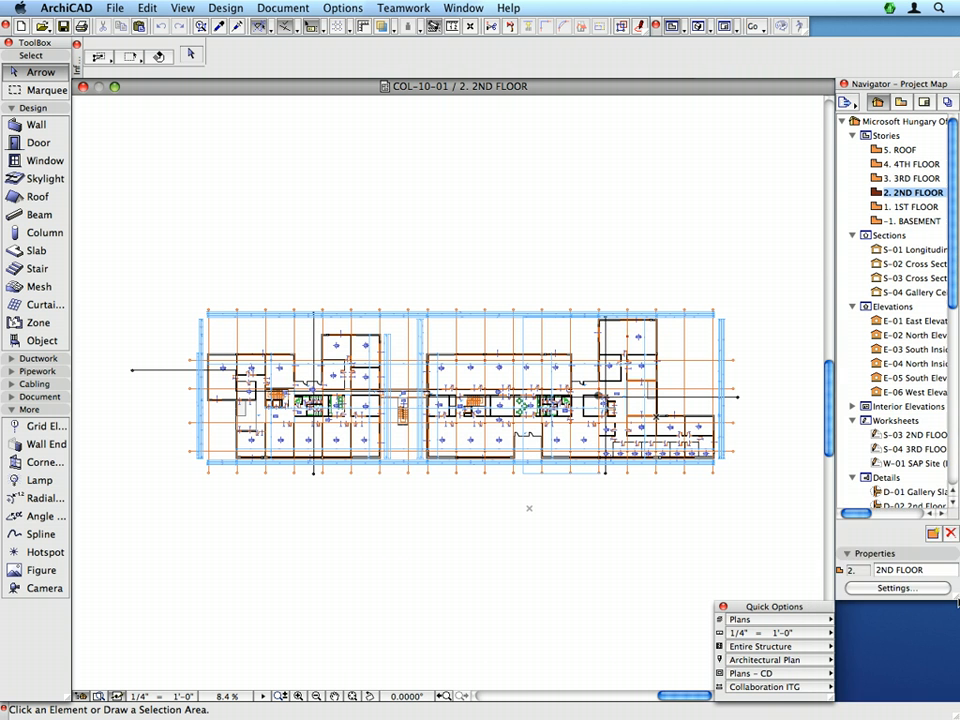
{"action": "left_click_drag", "start_coordinate": [774, 607], "coordinate": [899, 608]}
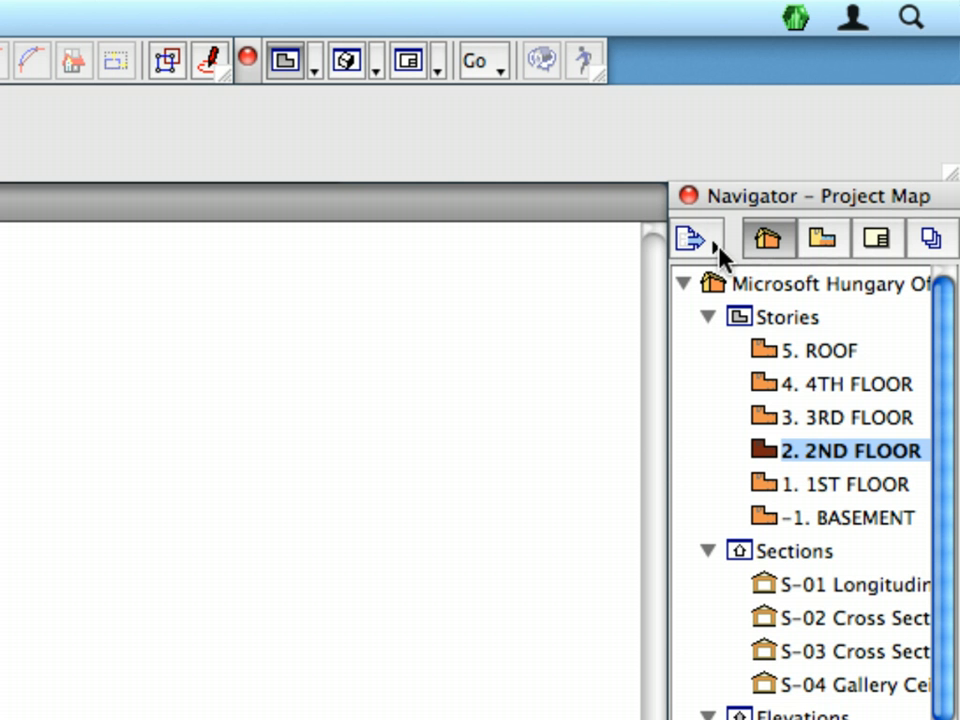
Show the Organizer and close the Quick Options and Navigator palettes
{"action": "left_click", "coordinate": [720, 255]}
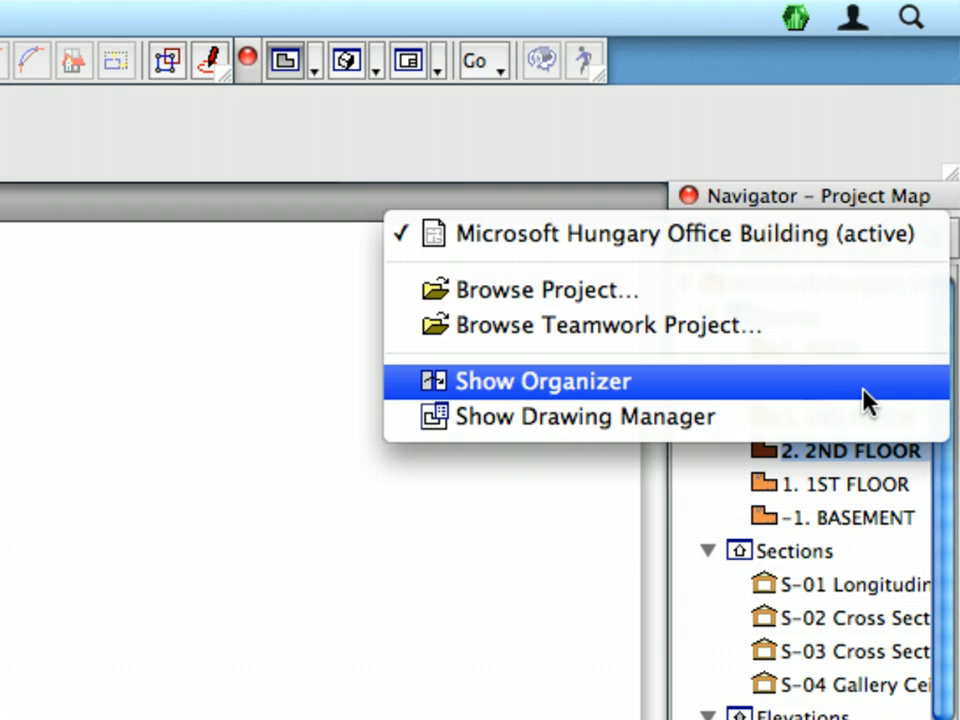
{"action": "left_click", "coordinate": [862, 398]}
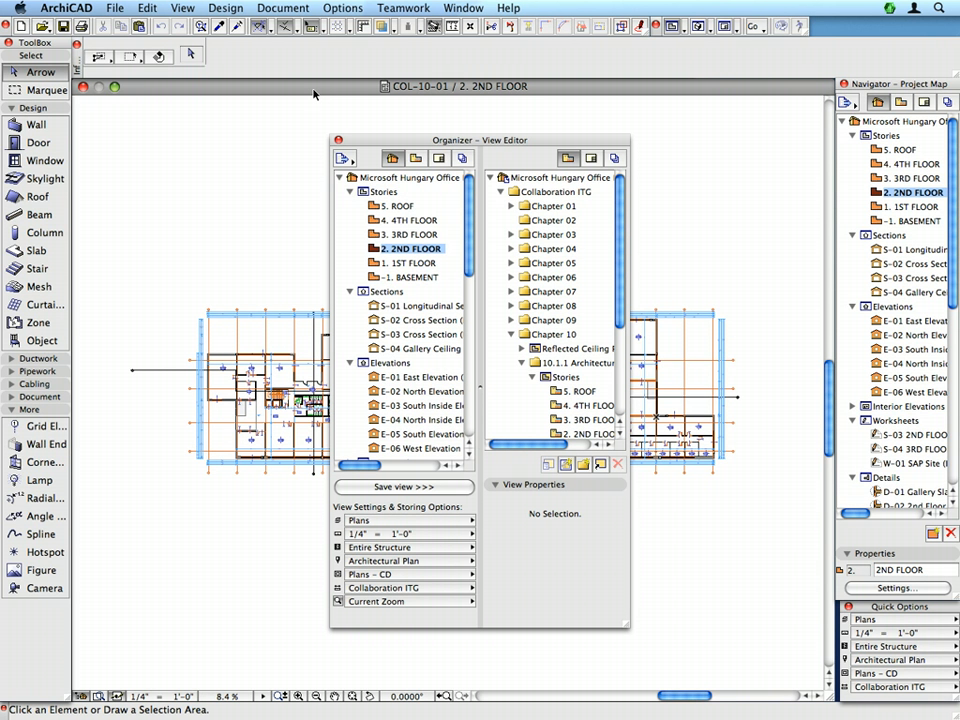
{"action": "left_click", "coordinate": [848, 606]}
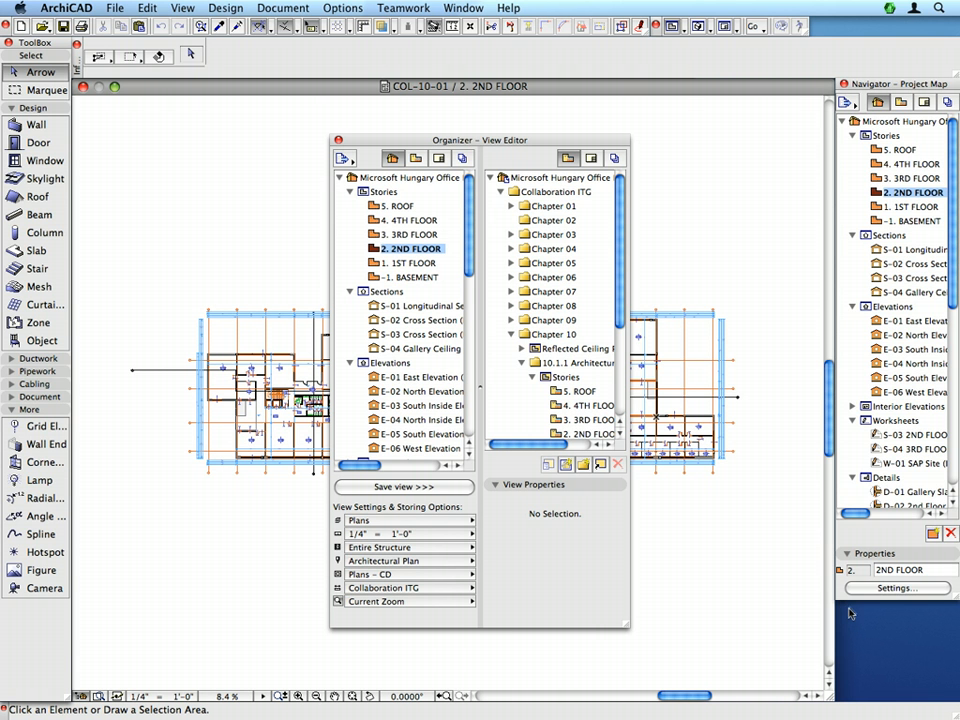
{"action": "left_click", "coordinate": [845, 85]}
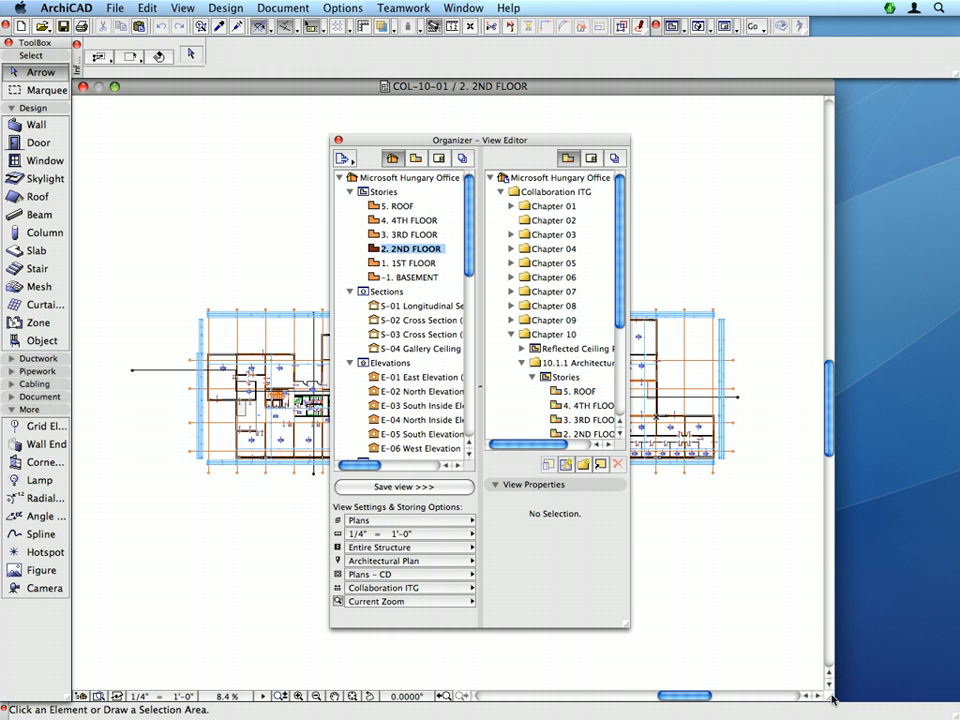
Arrange the heightened Organizer beside the 2ND FLOOR plan window and resize the plan window to fill the remaining space
{"action": "left_click_drag", "start_coordinate": [832, 700], "coordinate": [524, 684]}
{"action": "left_click_drag", "start_coordinate": [538, 135], "coordinate": [869, 84]}
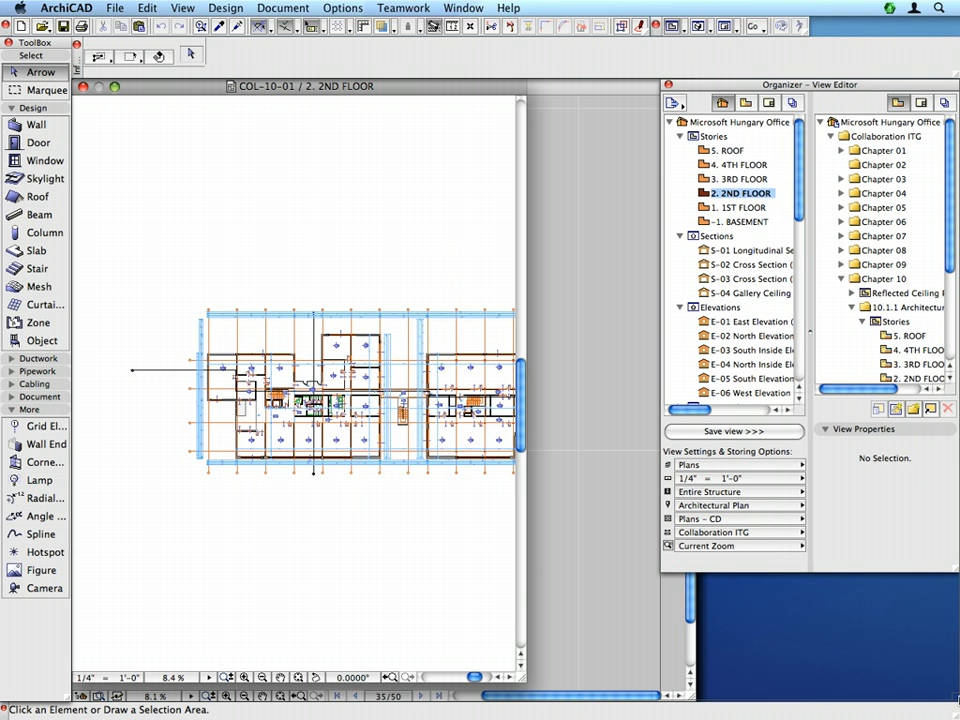
{"action": "left_click_drag", "start_coordinate": [730, 575], "coordinate": [730, 692]}
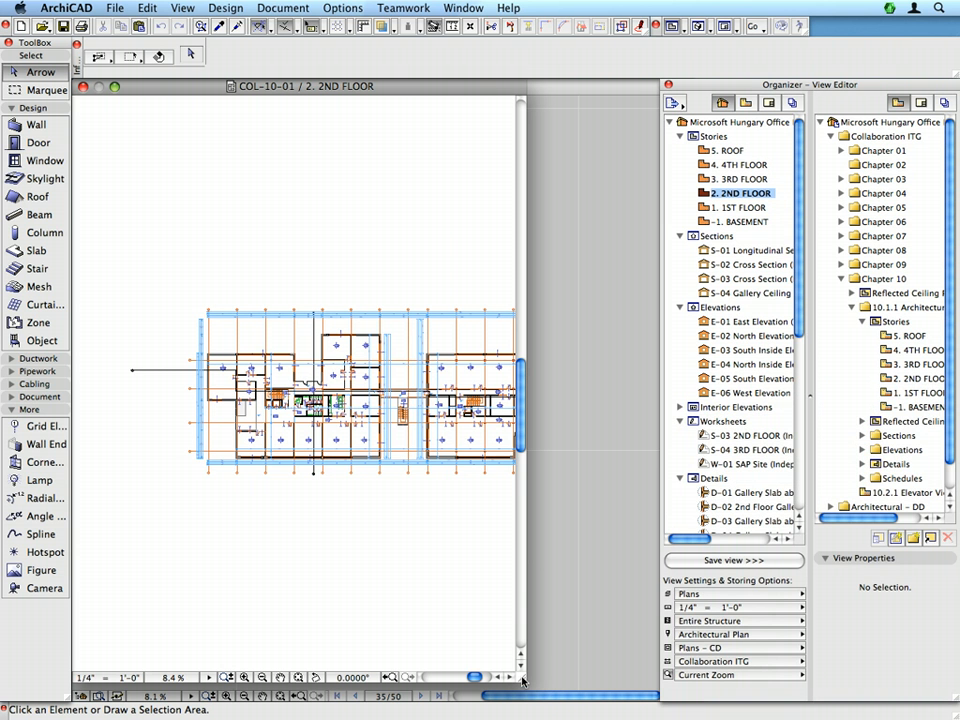
{"action": "left_click", "coordinate": [656, 699]}
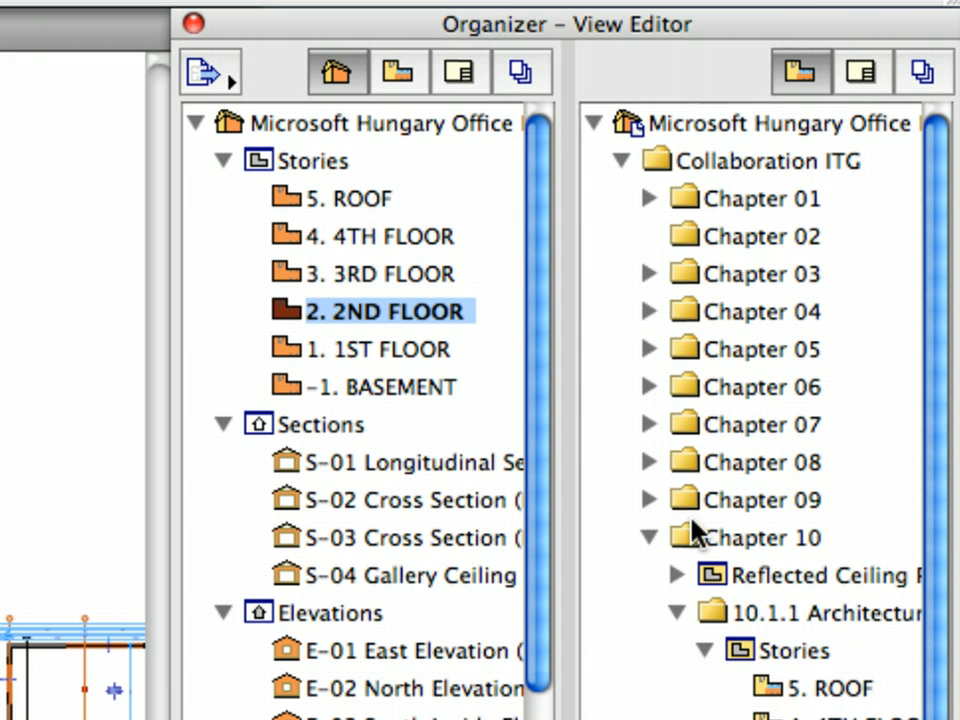
Create a folder named Architectural CD at the root of the view map and move it above Collaboration ITG
{"action": "left_click", "coordinate": [649, 537]}
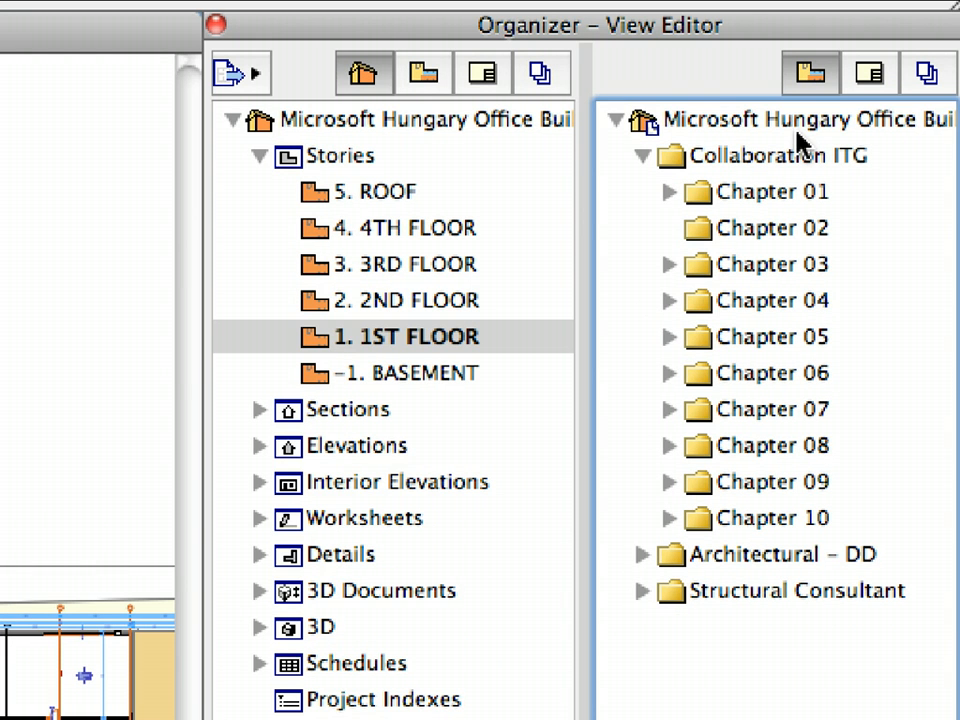
{"action": "left_click", "coordinate": [735, 125]}
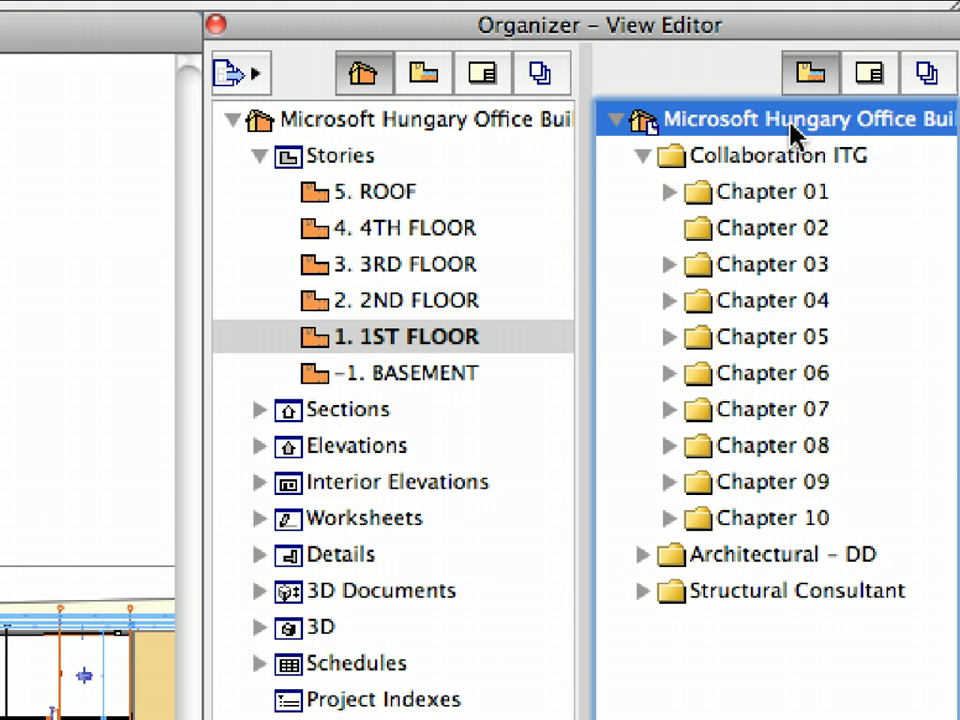
{"action": "right_click", "coordinate": [690, 127]}
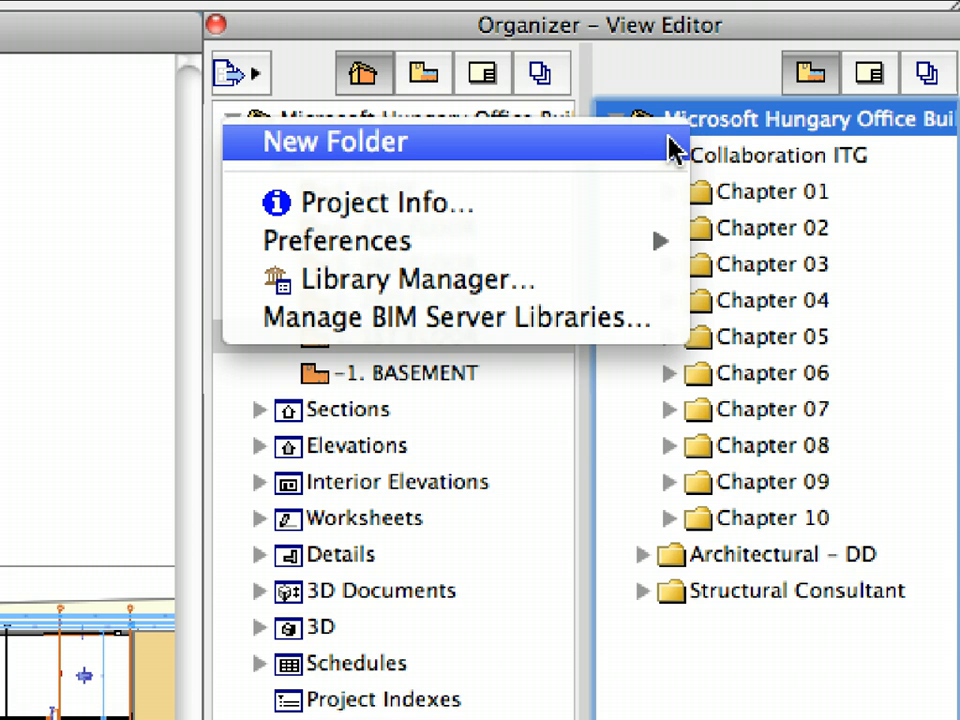
{"action": "left_click", "coordinate": [672, 148]}
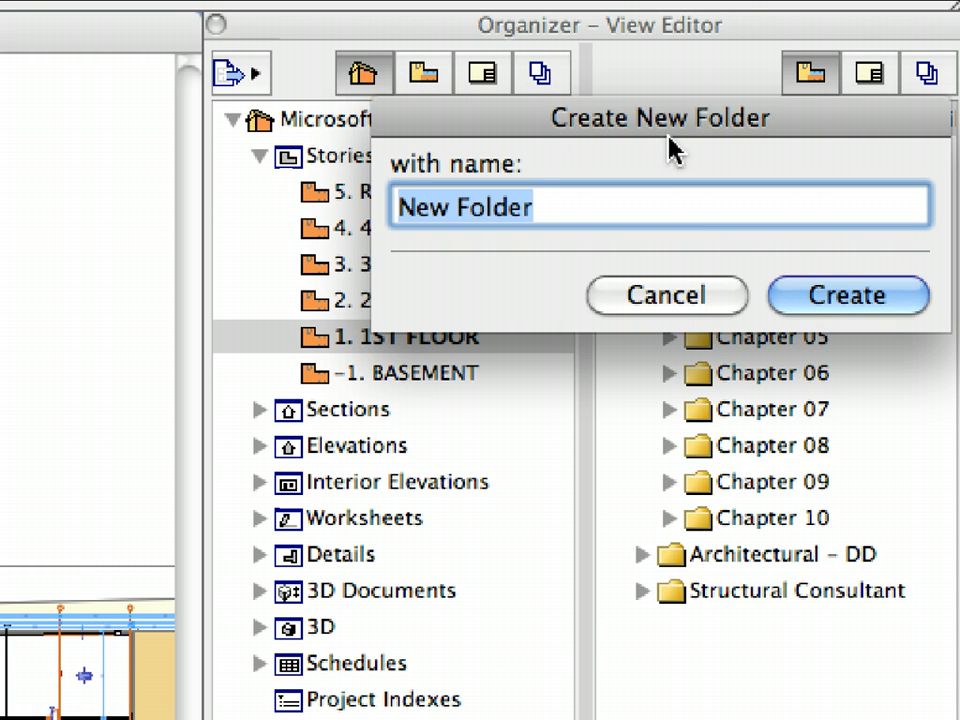
{"action": "type", "text": "Architectural "}
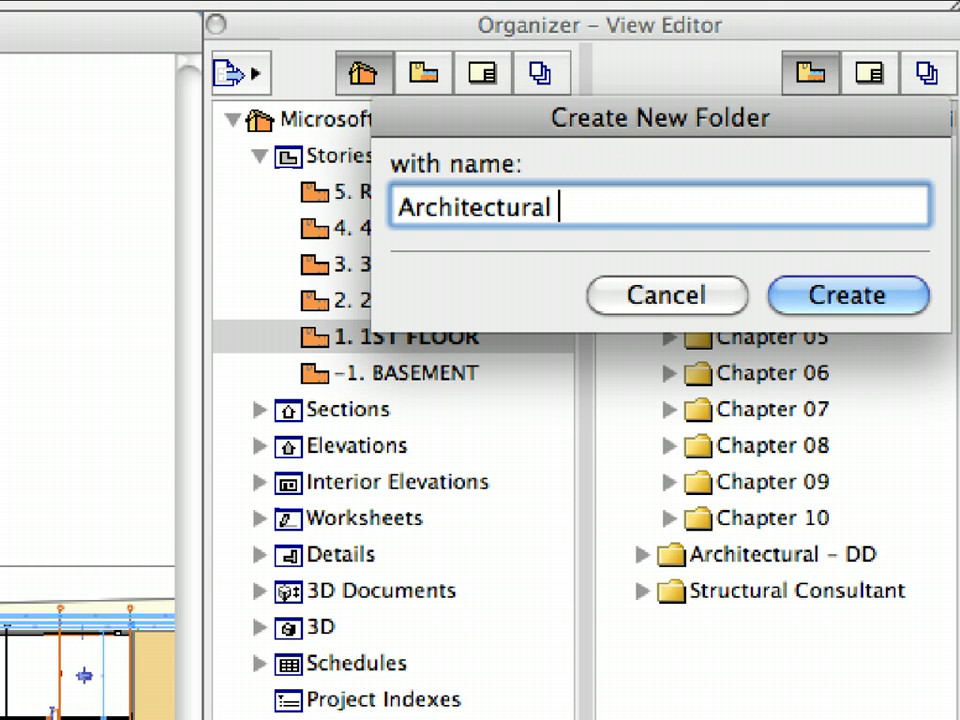
{"action": "type", "text": "CD"}
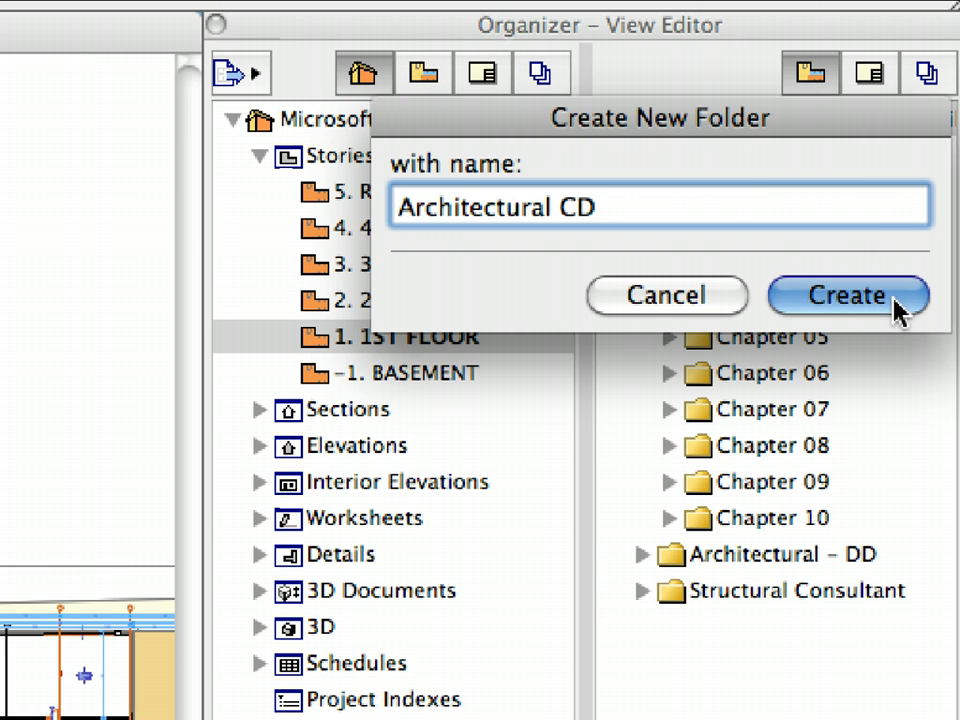
{"action": "left_click", "coordinate": [848, 295]}
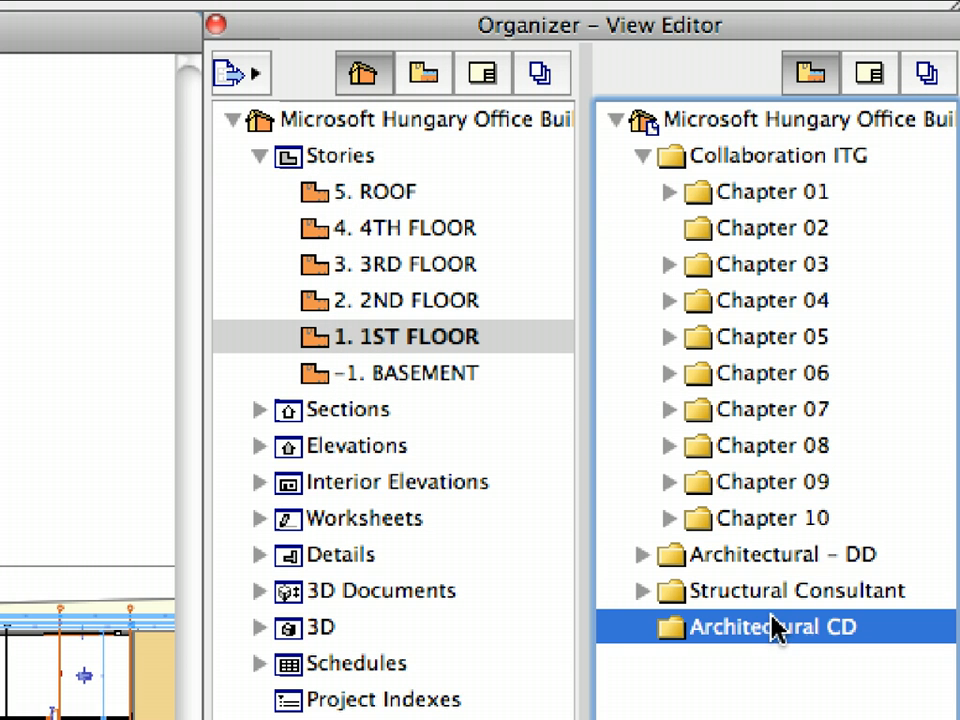
{"action": "left_click_drag", "start_coordinate": [775, 633], "coordinate": [799, 146]}
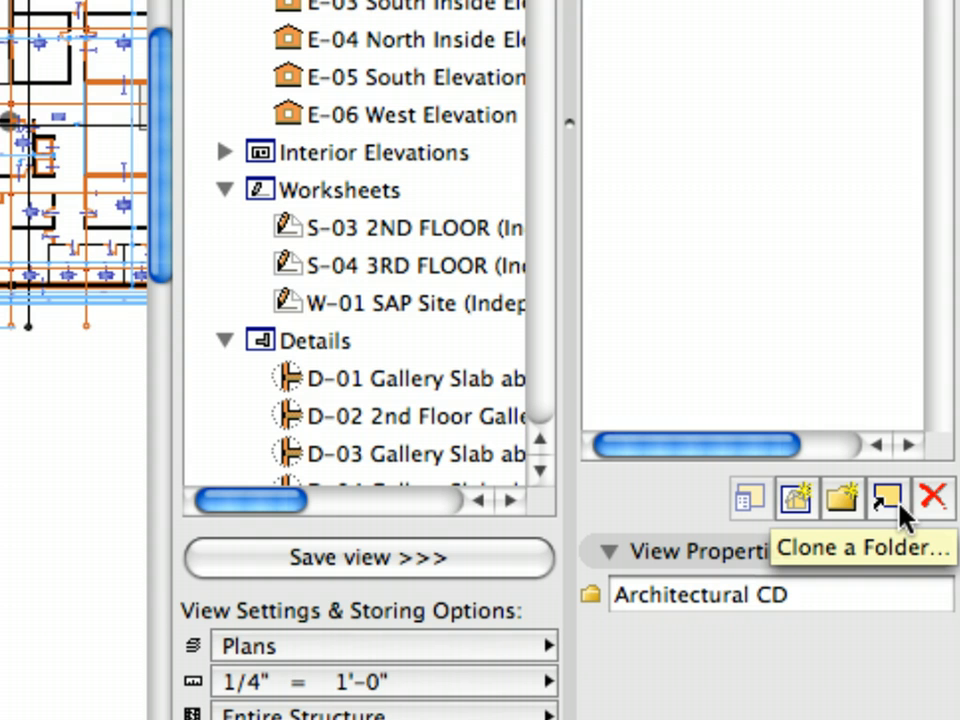
Set up a clone of the Stories project map folder in Architectural CD, using 1/4" = 1'-0" scale and Entire Structure display
{"action": "left_click", "coordinate": [887, 497]}
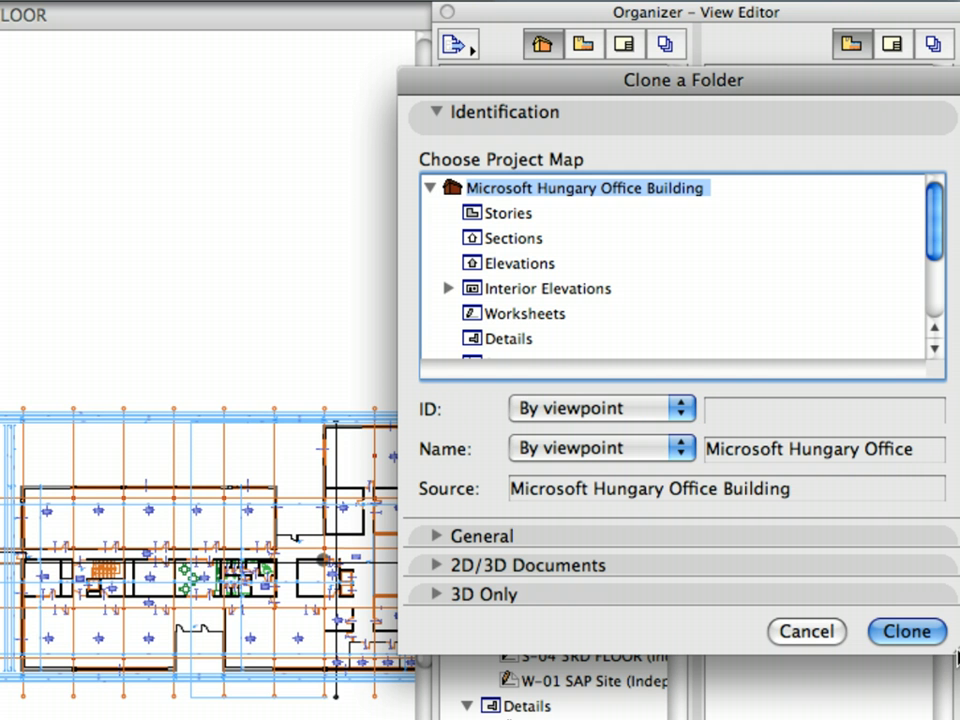
{"action": "left_click", "coordinate": [530, 216]}
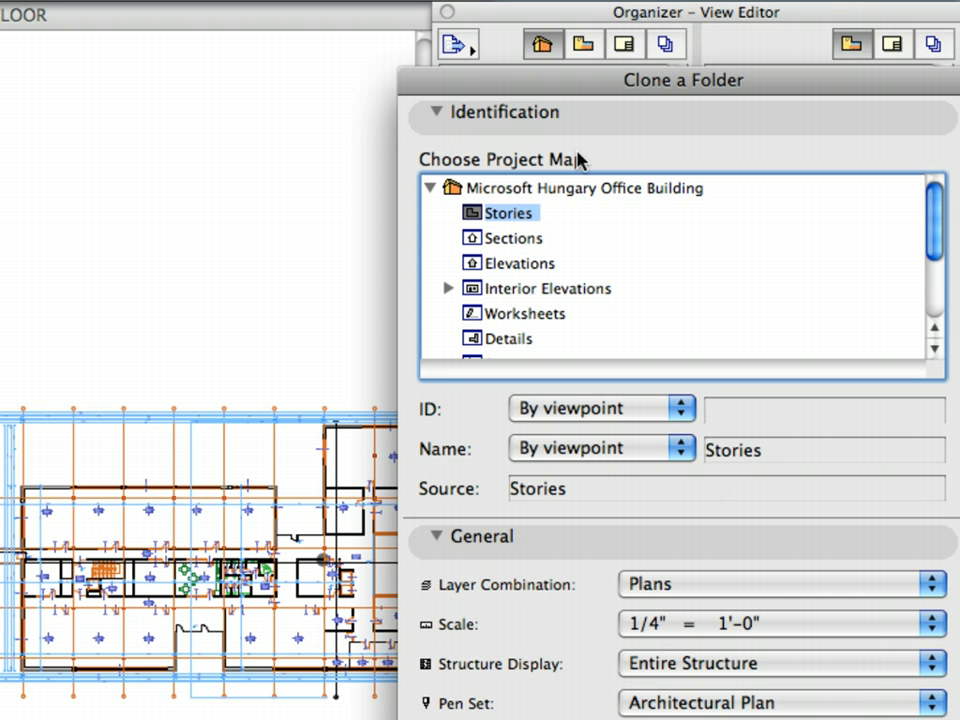
{"action": "left_click", "coordinate": [623, 118]}
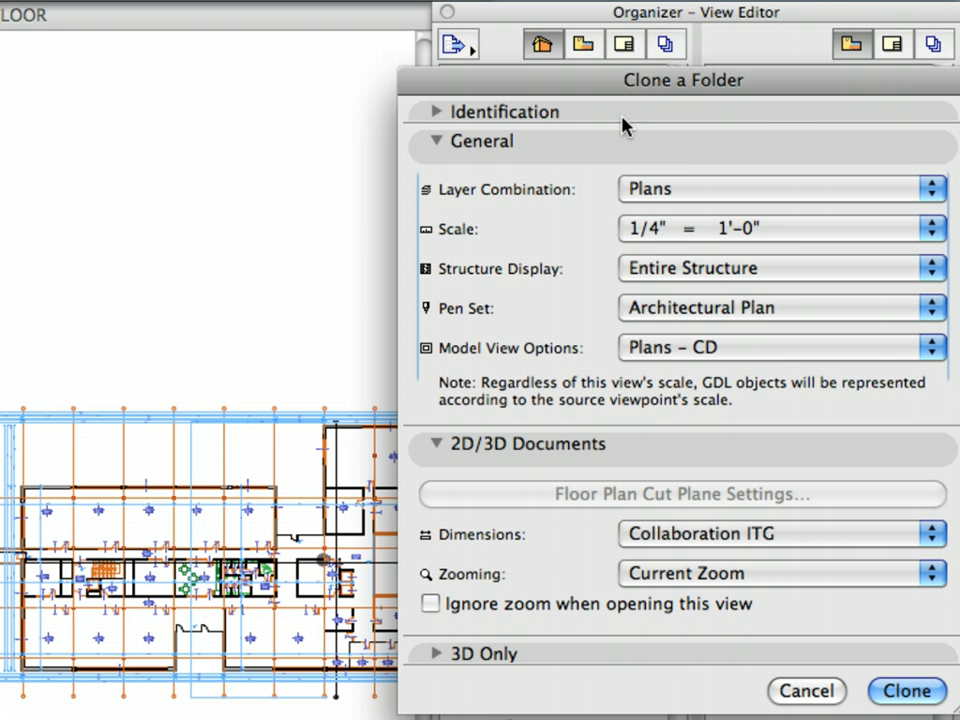
{"action": "left_click", "coordinate": [714, 228]}
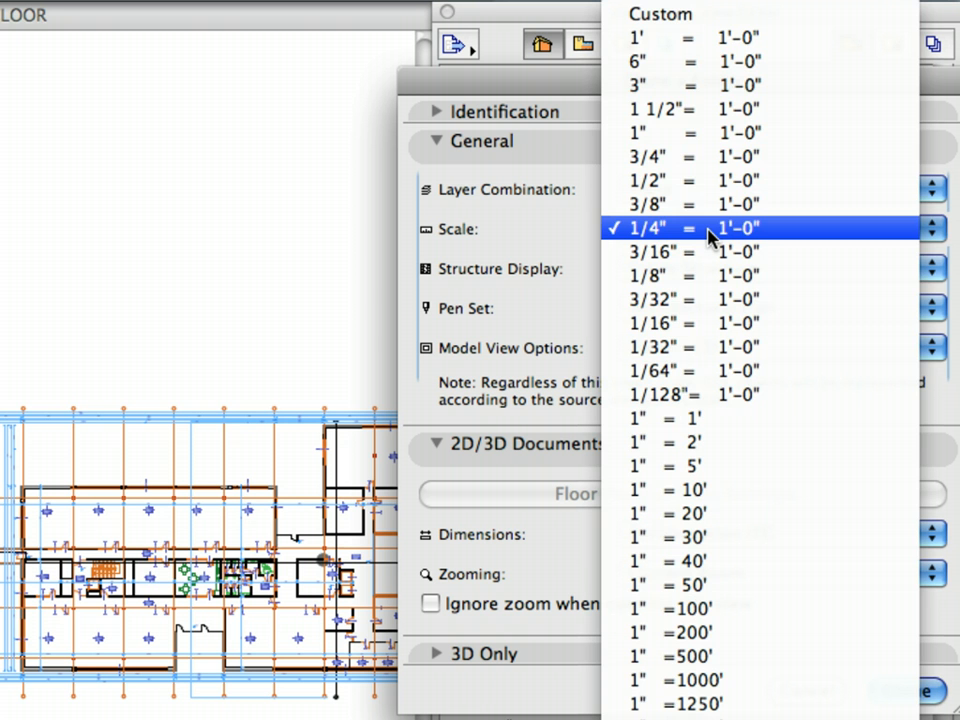
{"action": "left_click", "coordinate": [710, 229]}
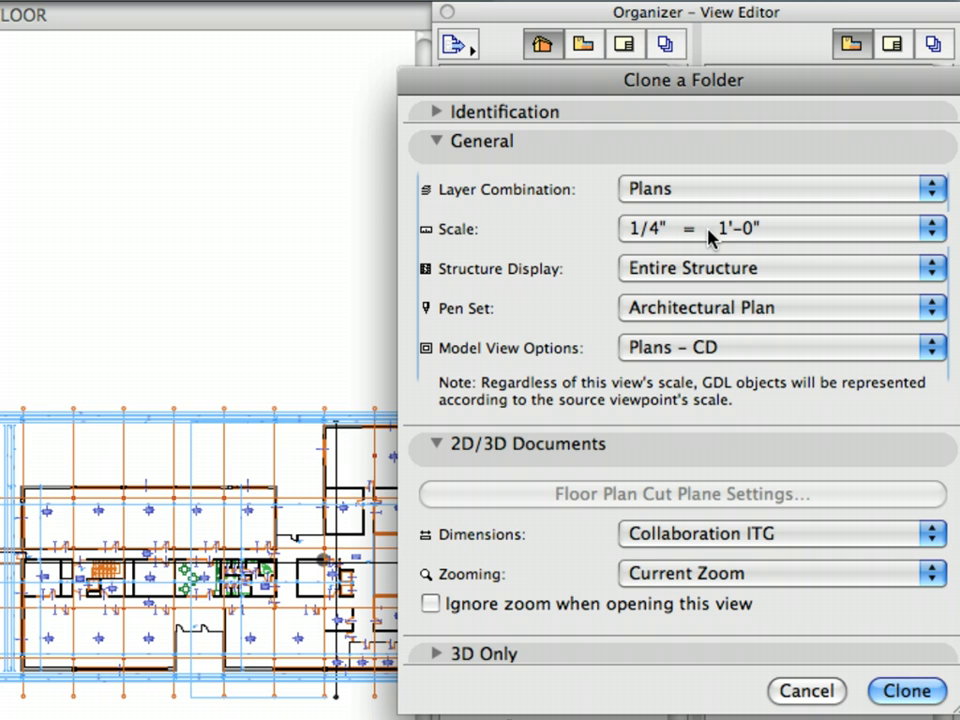
{"action": "left_click", "coordinate": [725, 268]}
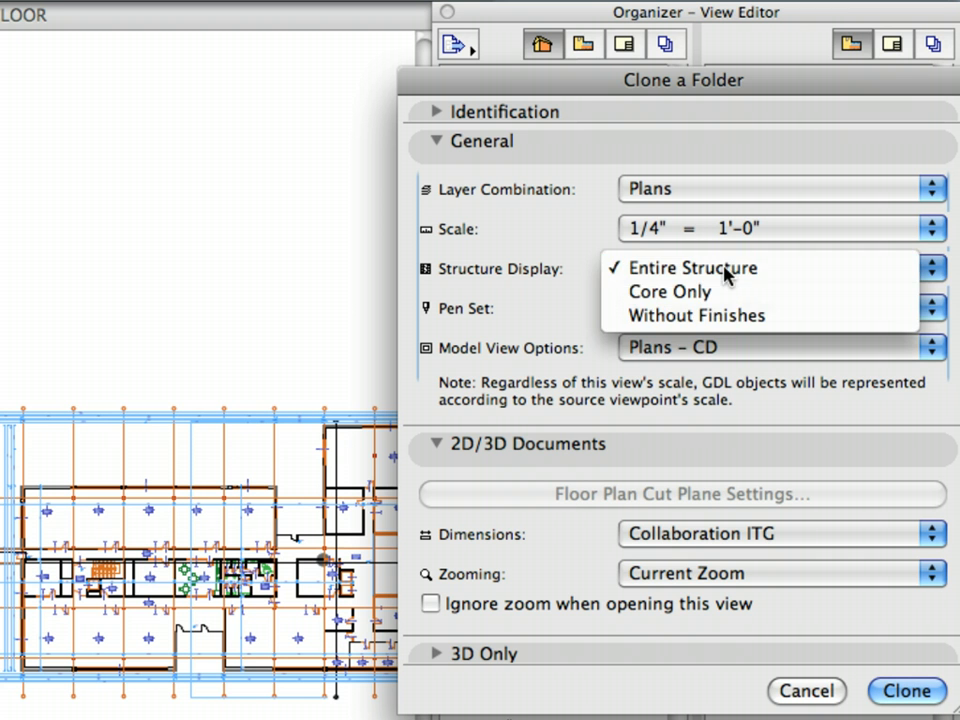
{"action": "left_click", "coordinate": [725, 268]}
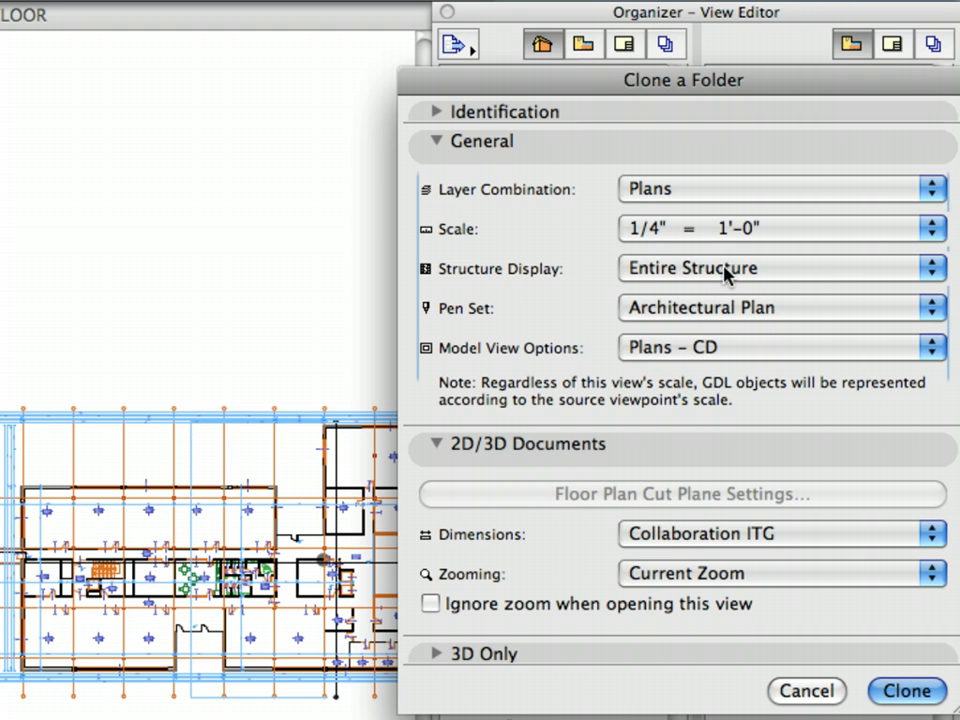
Clone the folder with the Architectural Plan pen set, Plans - CD model view options, Collaboration ITG dimensions and Fit in window zooming
{"action": "left_click", "coordinate": [866, 320]}
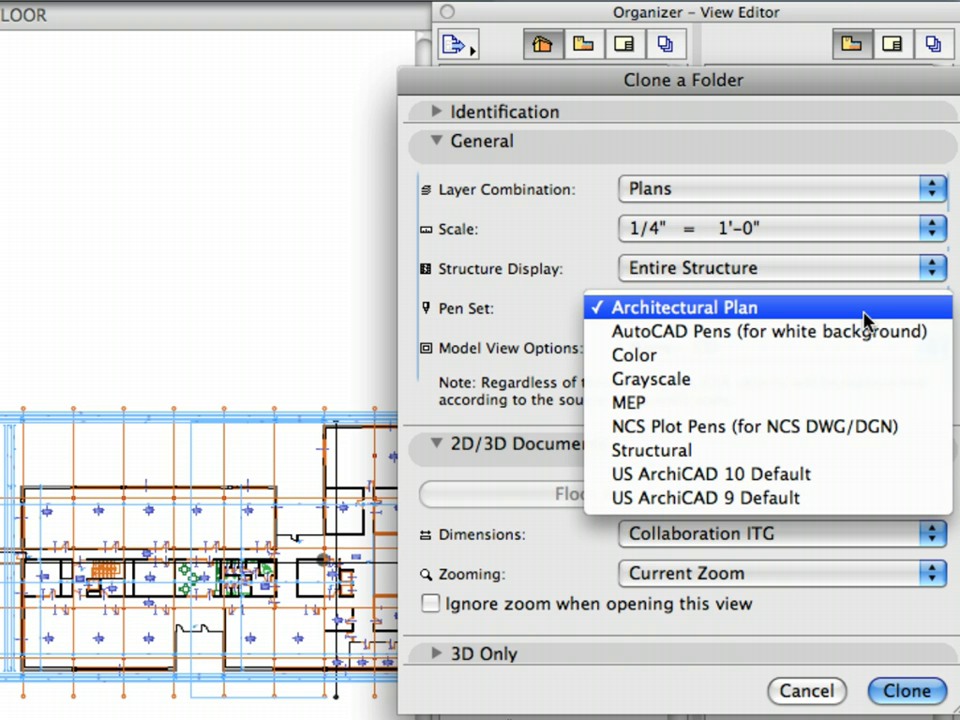
{"action": "left_click", "coordinate": [866, 320]}
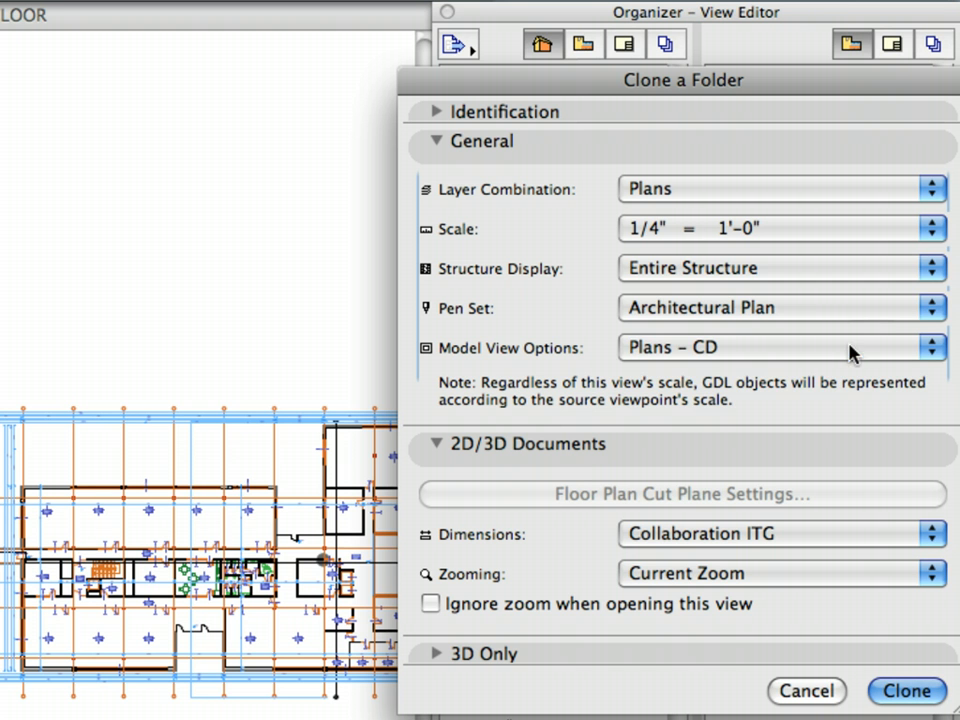
{"action": "left_click", "coordinate": [852, 352]}
{"action": "left_click", "coordinate": [852, 352]}
{"action": "left_click", "coordinate": [829, 543]}
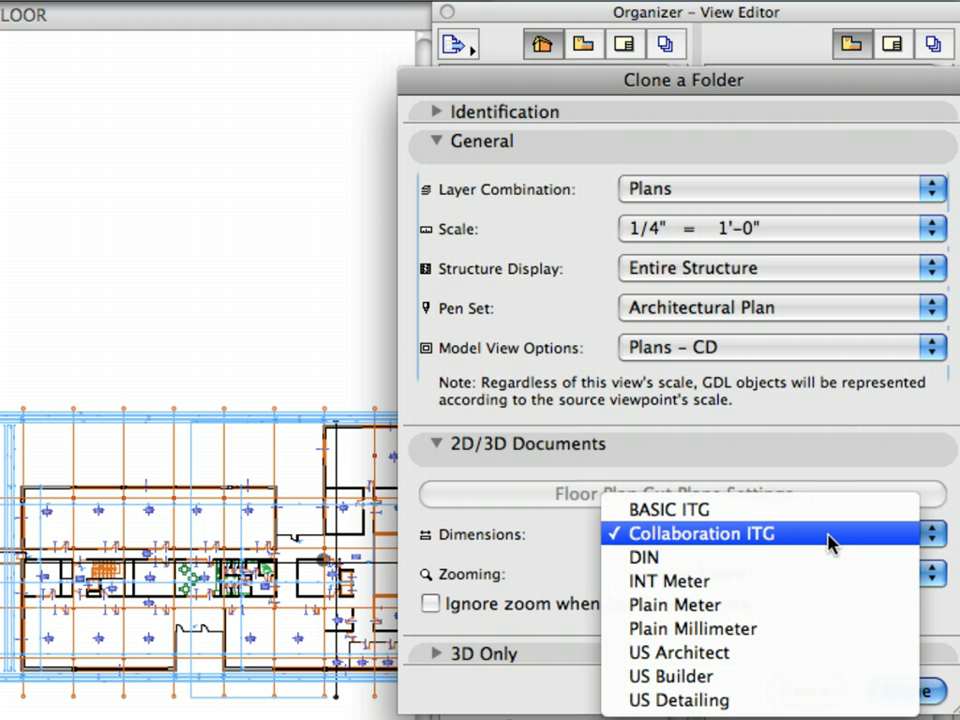
{"action": "left_click", "coordinate": [829, 543]}
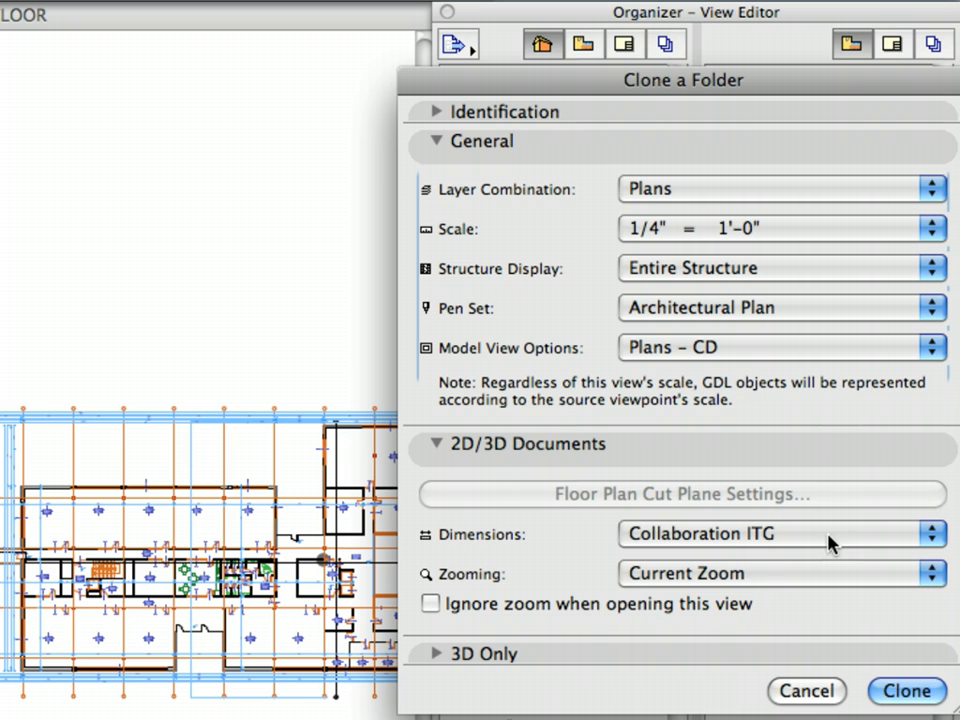
{"action": "left_click", "coordinate": [817, 590]}
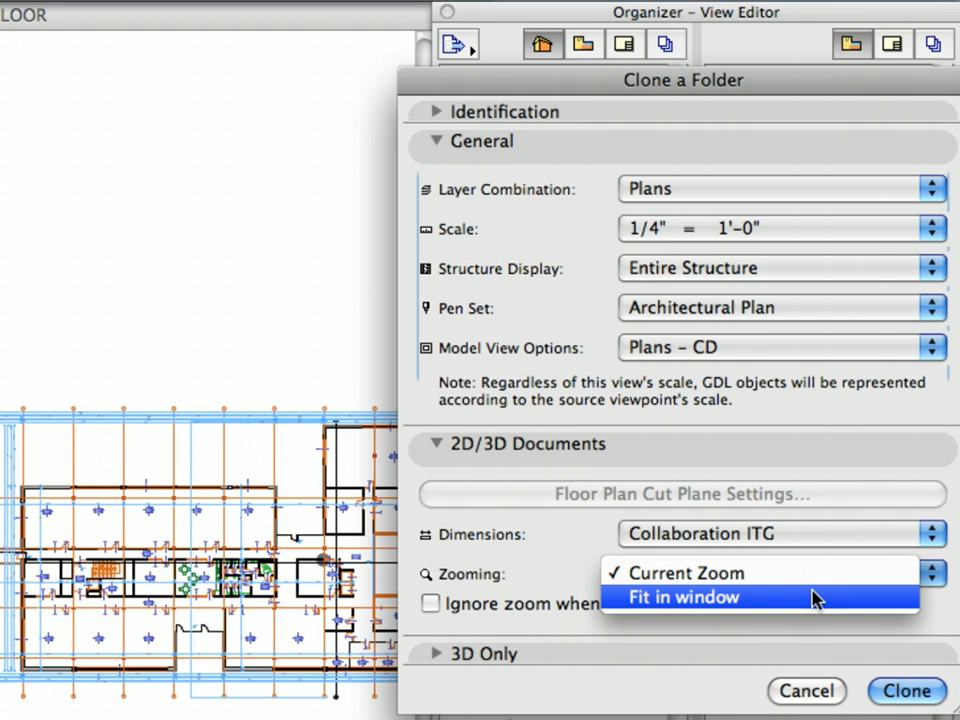
{"action": "left_click", "coordinate": [813, 598]}
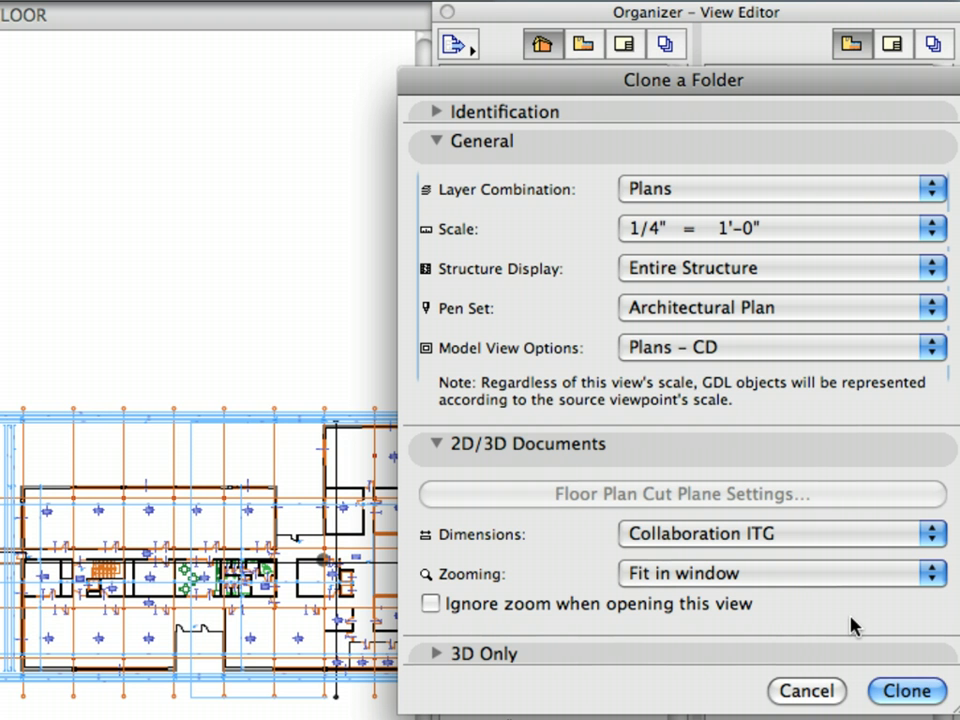
{"action": "left_click", "coordinate": [914, 688]}
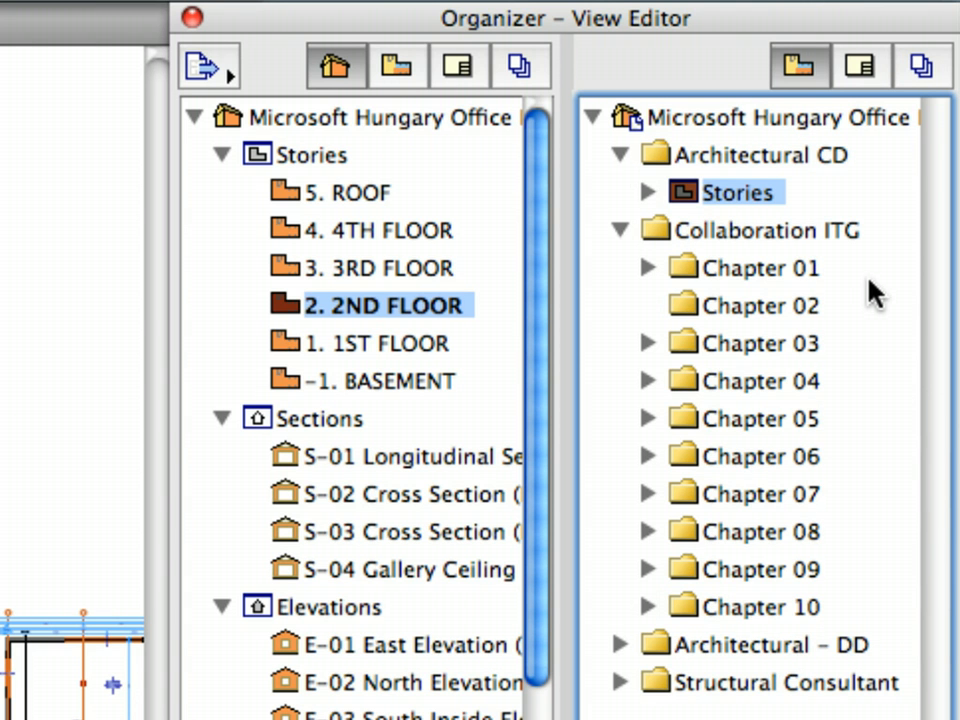
Review the properties of the 2ND FLOOR view in the cloned Stories folder, leaving the folder collapsed
{"action": "left_click", "coordinate": [649, 192]}
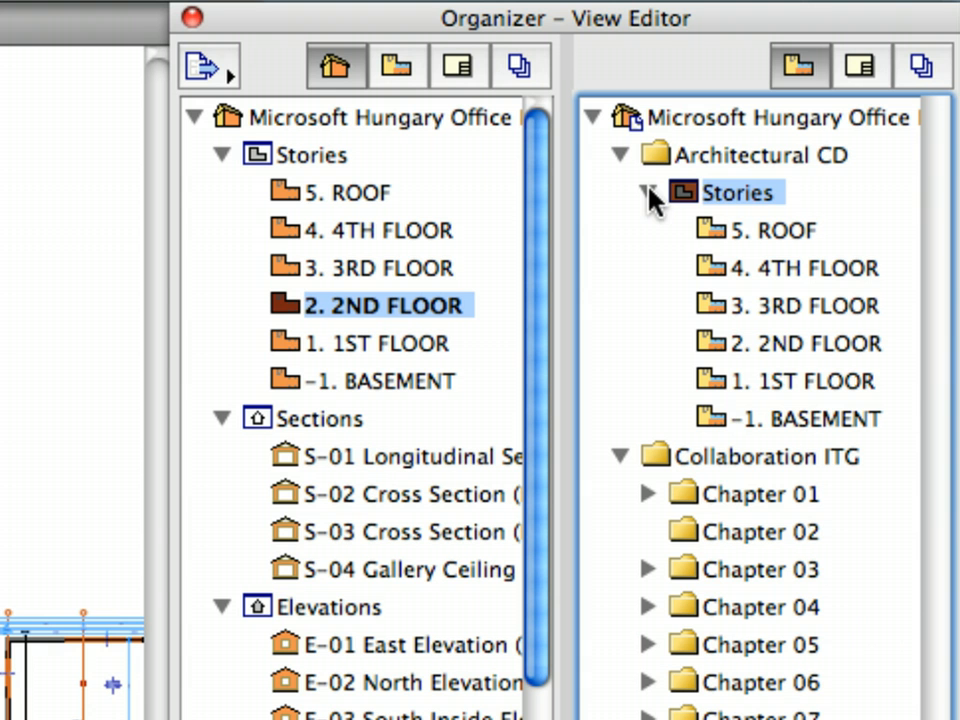
{"action": "left_click", "coordinate": [748, 345]}
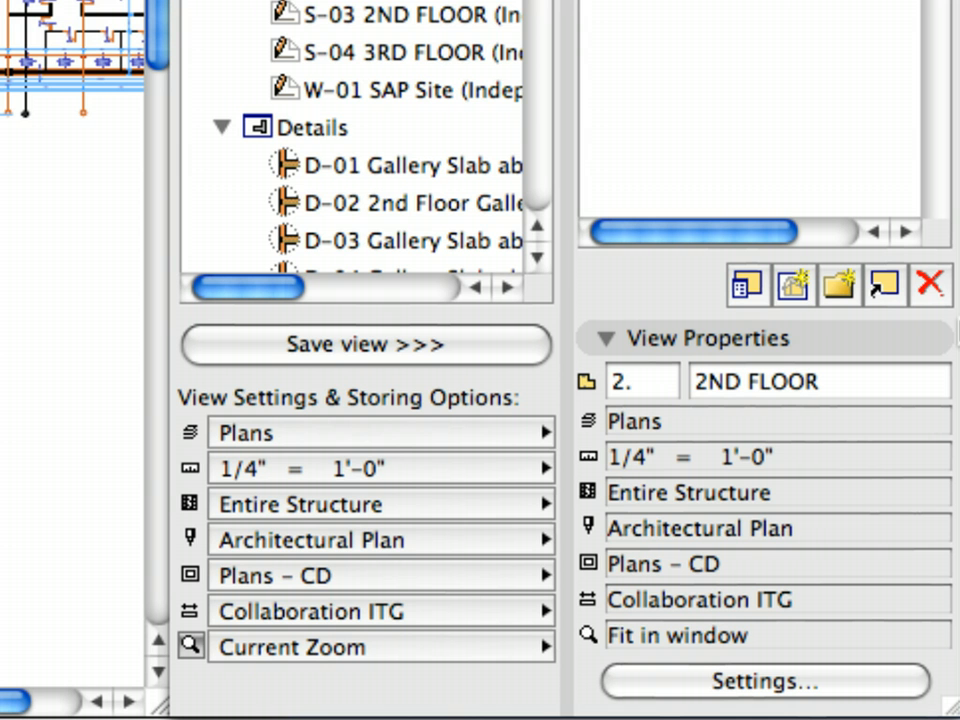
{"action": "left_click", "coordinate": [893, 688]}
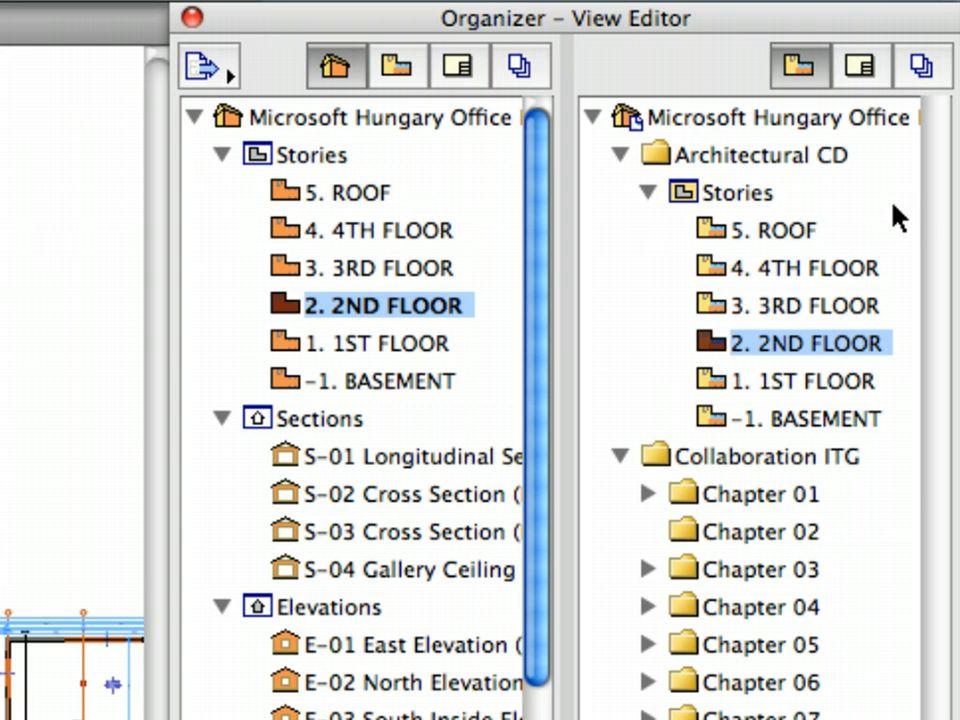
{"action": "left_click", "coordinate": [648, 194]}
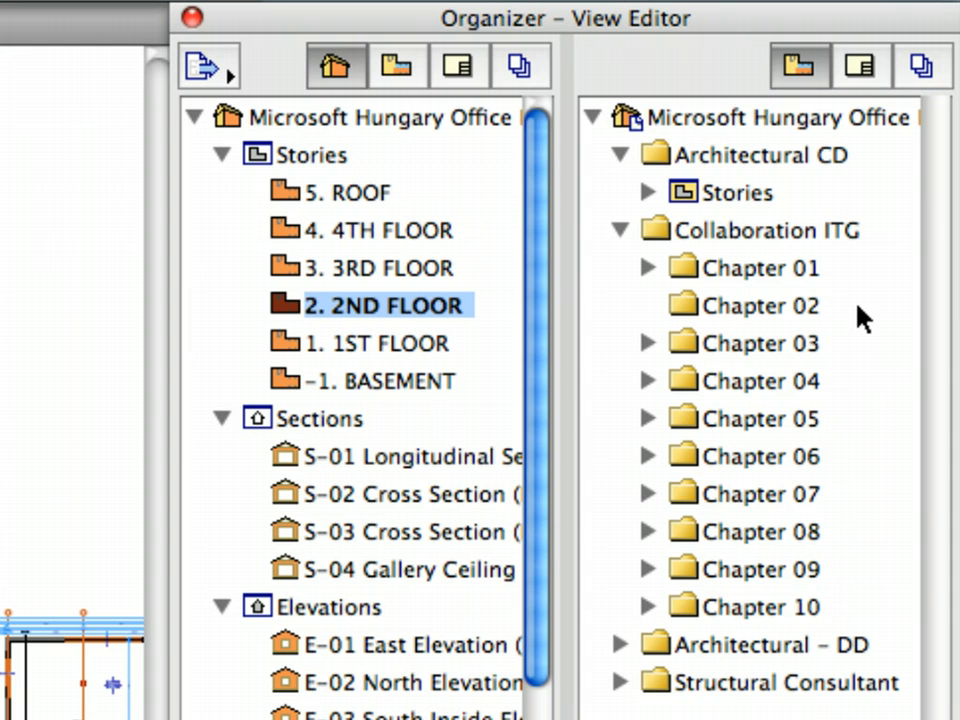
Set the project map's Sections folder to store views with the Sections layer combination, 1/4" = 1'-0" scale, Entire Model and Fit in Window
{"action": "left_click", "coordinate": [338, 422]}
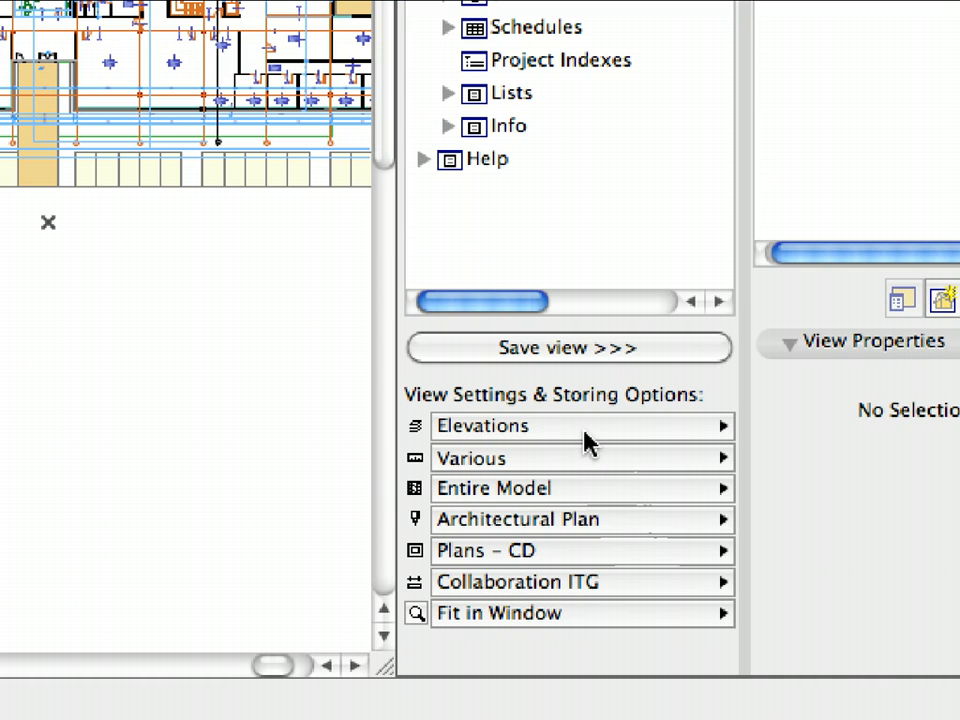
{"action": "left_click", "coordinate": [584, 428]}
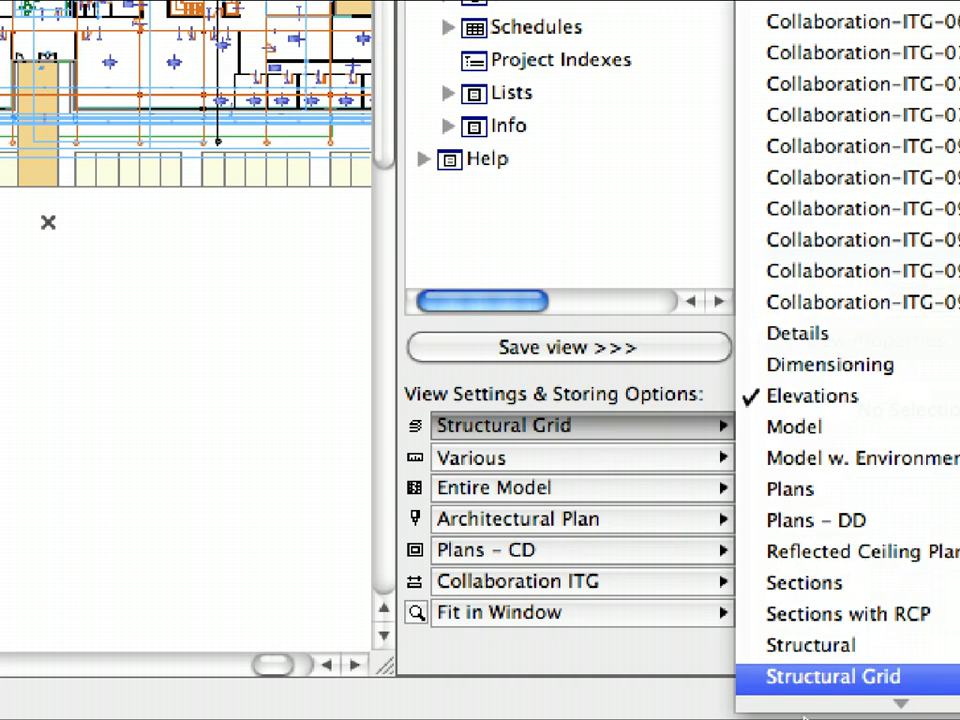
{"action": "left_click", "coordinate": [820, 586]}
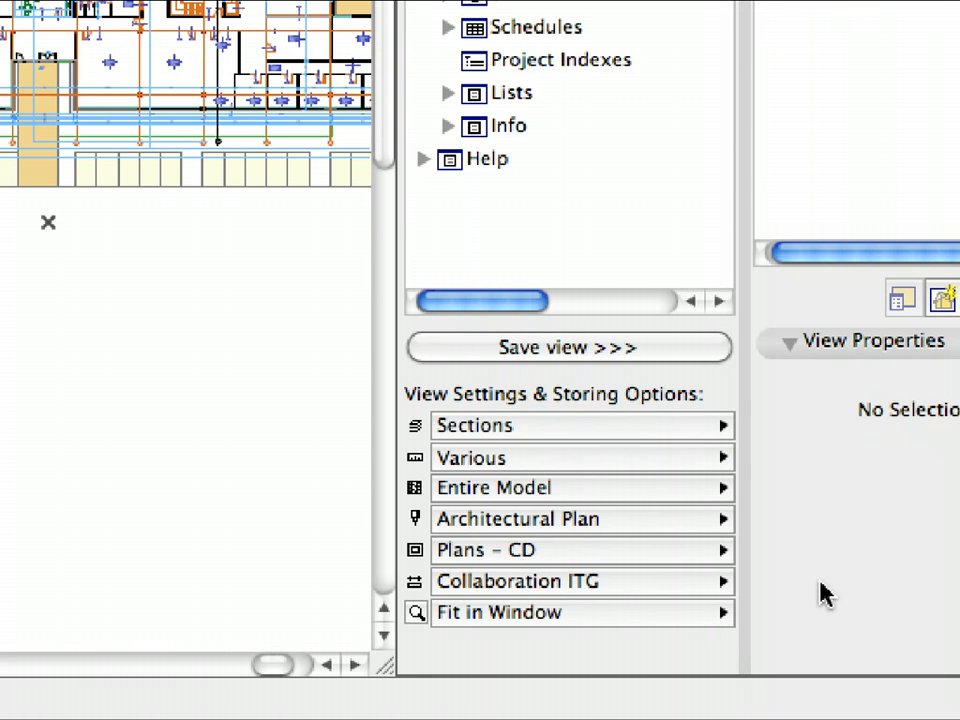
{"action": "left_click", "coordinate": [657, 460]}
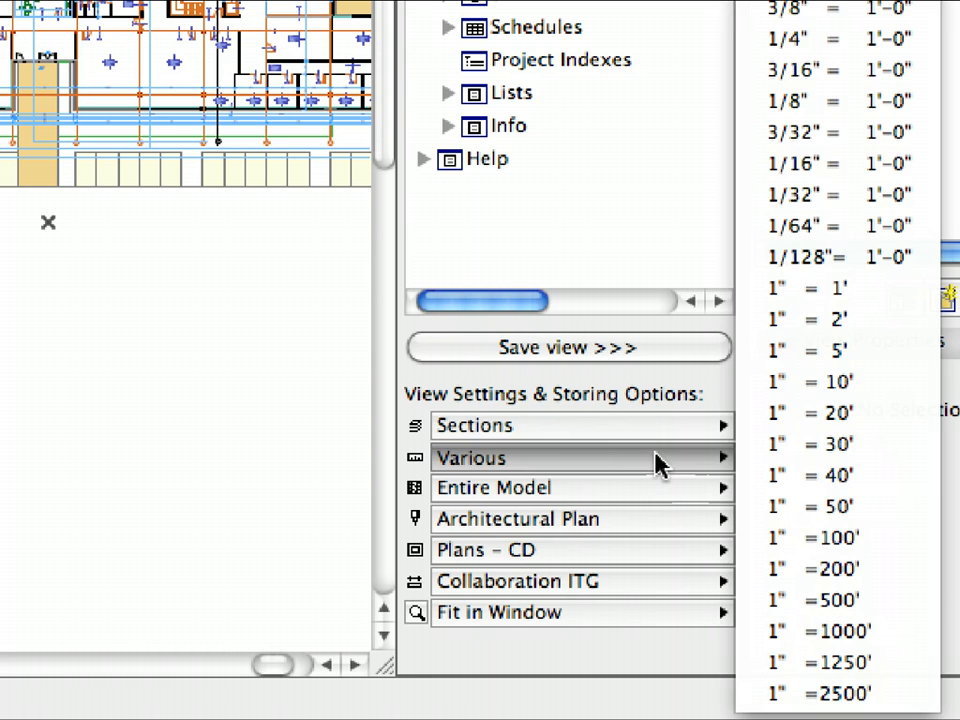
{"action": "left_click", "coordinate": [825, 45]}
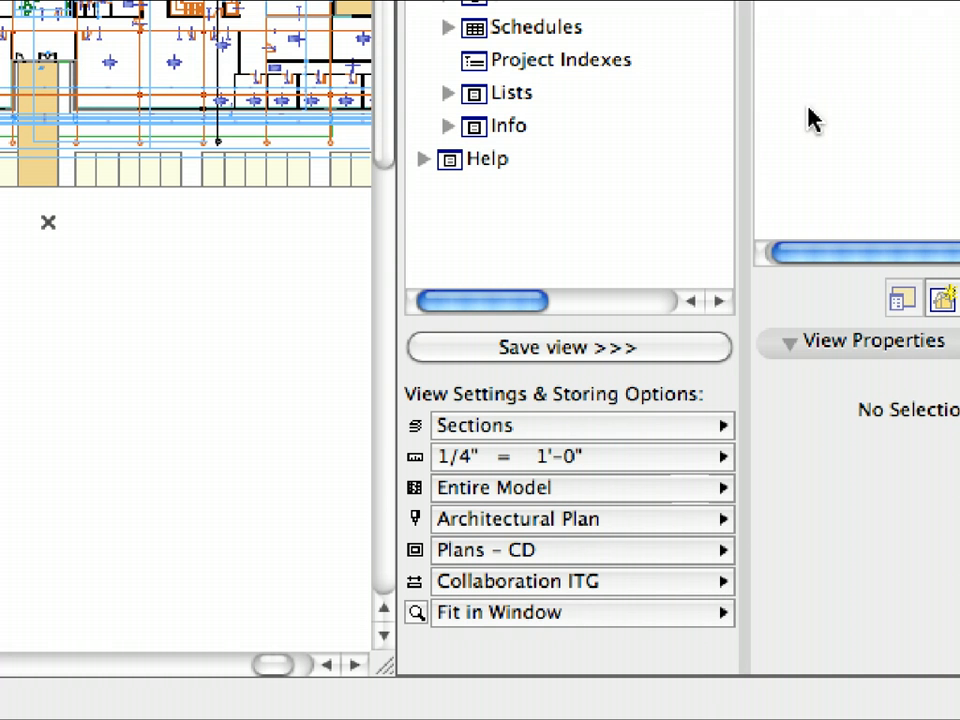
{"action": "left_click", "coordinate": [640, 489]}
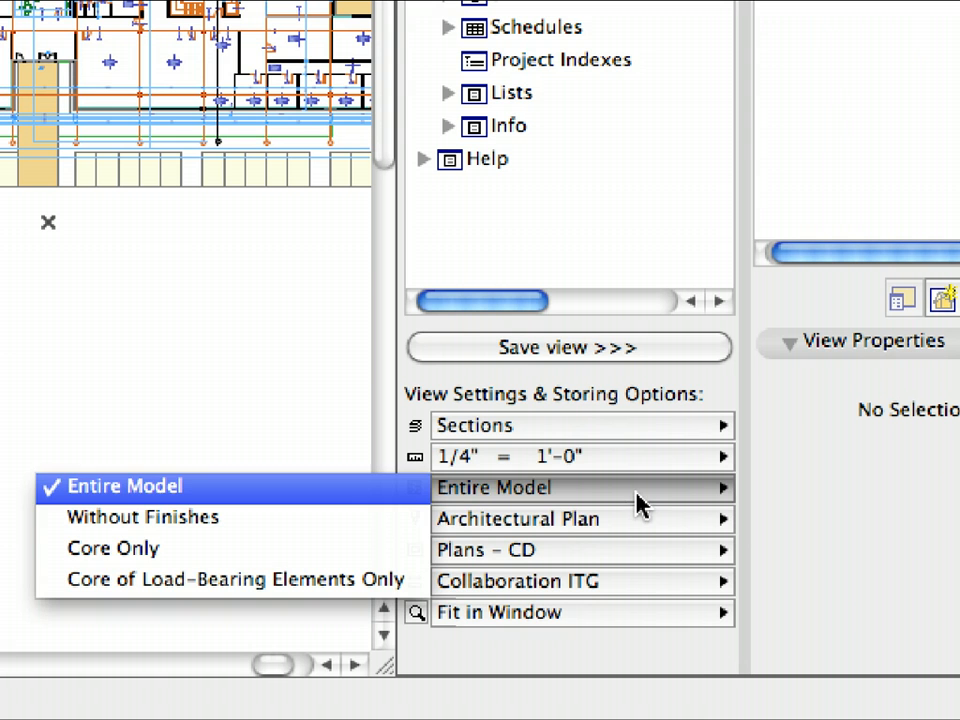
{"action": "left_click", "coordinate": [398, 490]}
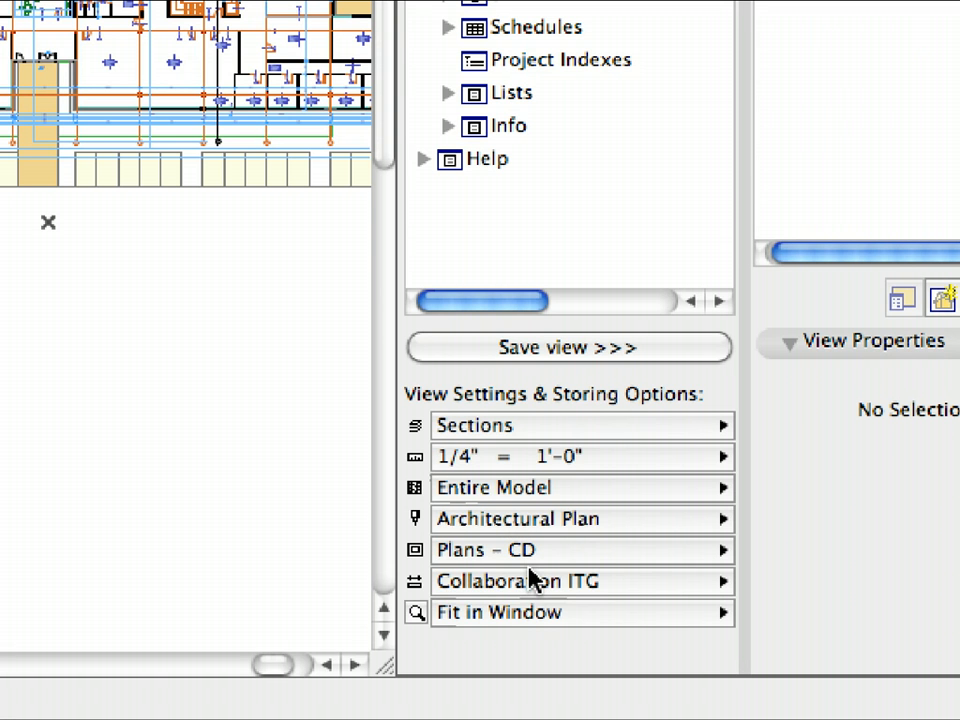
{"action": "left_click", "coordinate": [568, 622]}
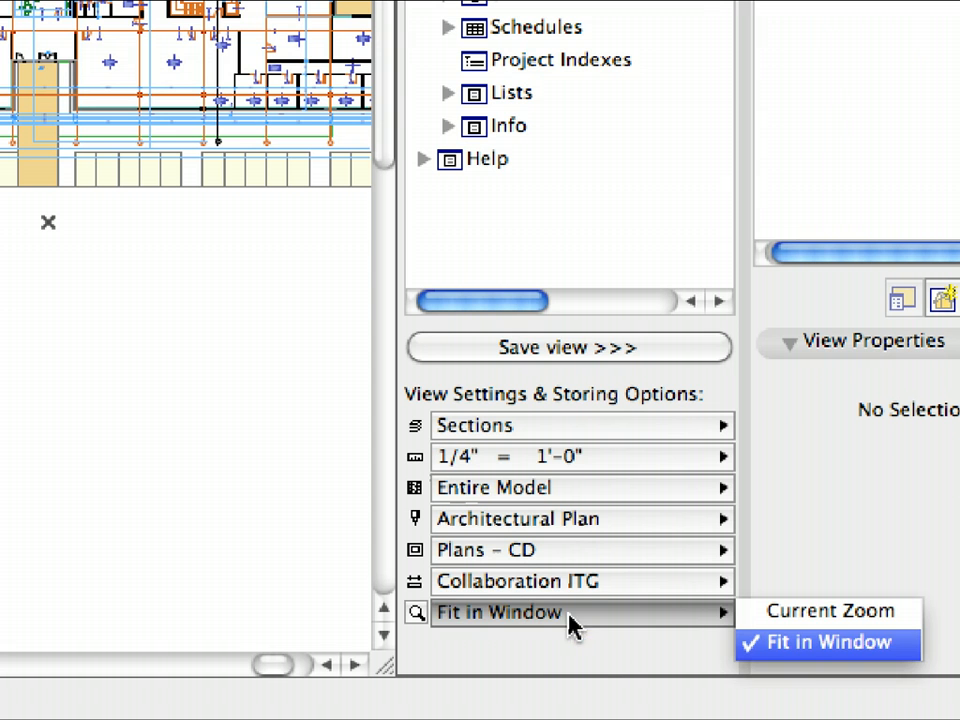
{"action": "left_click", "coordinate": [799, 652]}
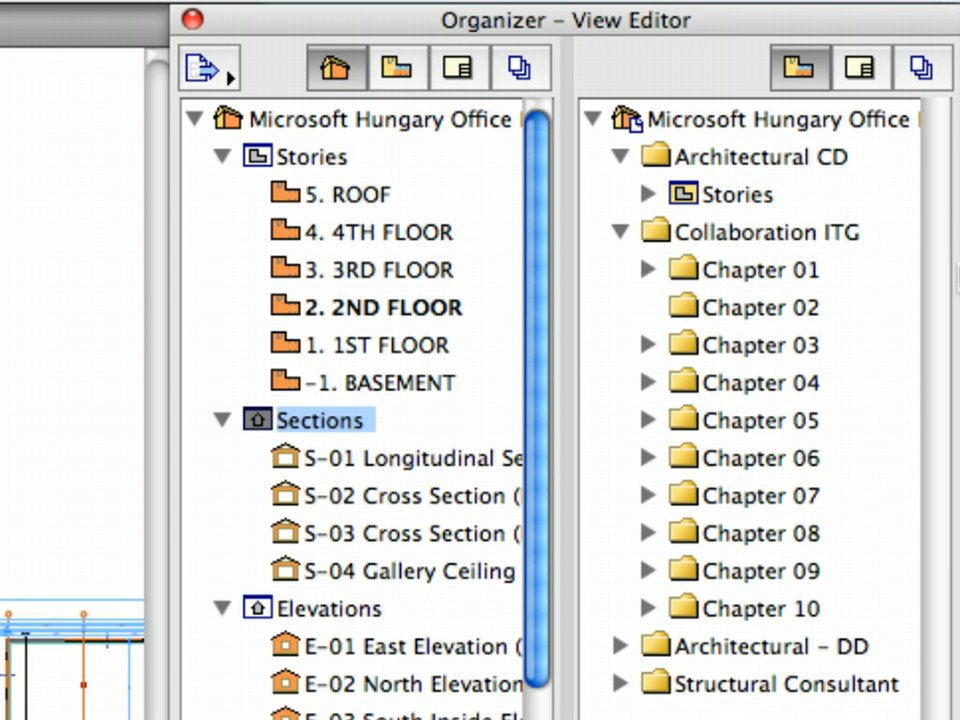
Save the project map's Sections folder as views inside Architectural CD beneath Stories, and expand it to check the section views
{"action": "left_click", "coordinate": [338, 428]}
{"action": "left_click_drag", "start_coordinate": [338, 428], "coordinate": [765, 214]}
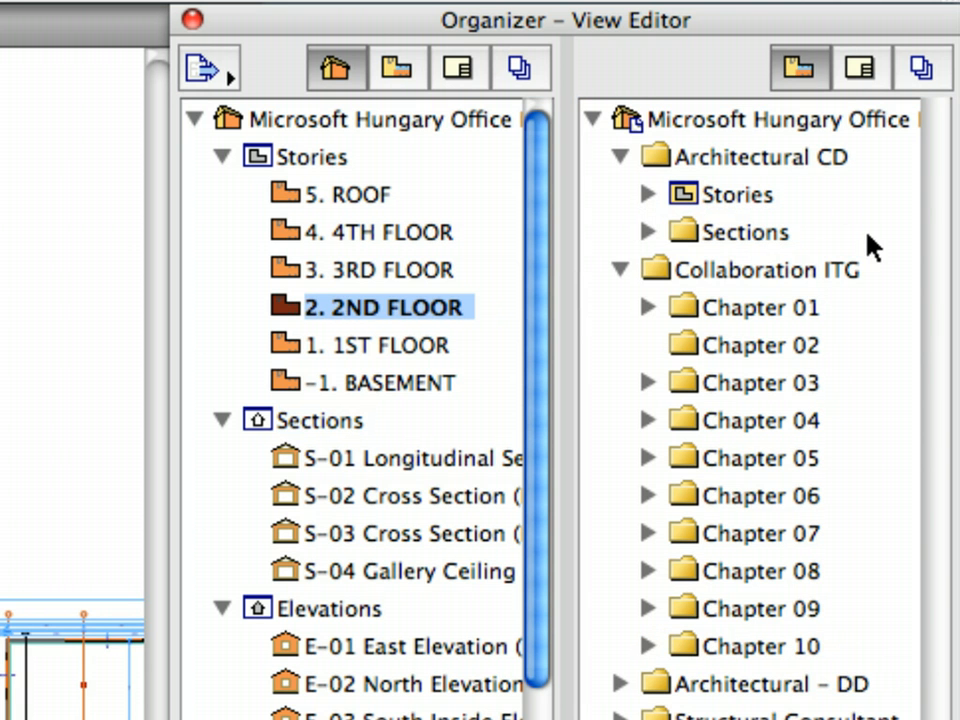
{"action": "left_click", "coordinate": [648, 232]}
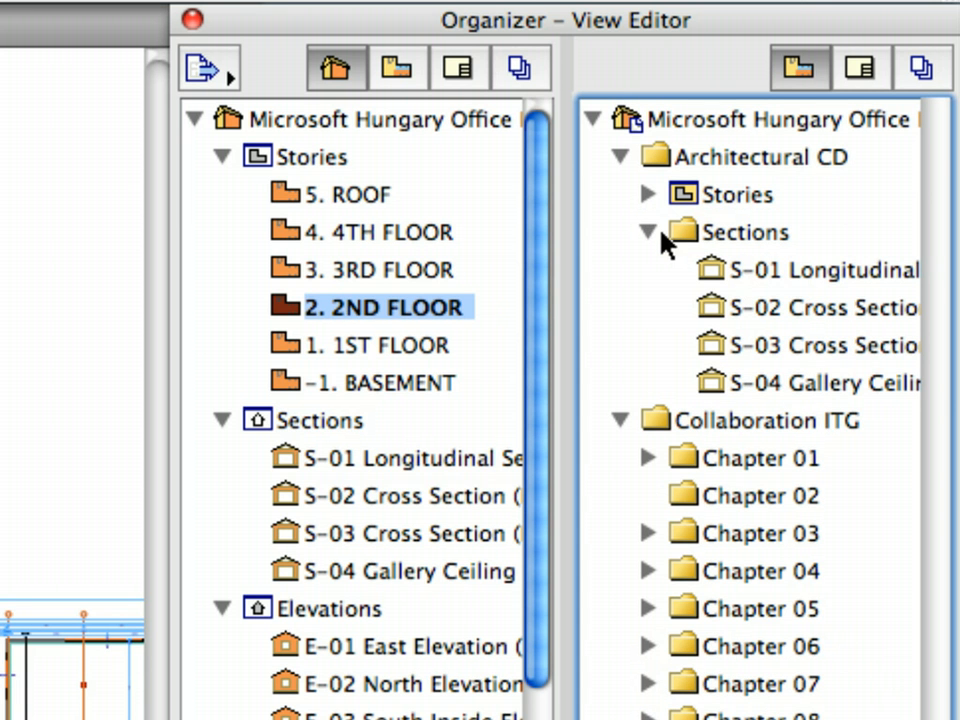
{"action": "left_click", "coordinate": [736, 270]}
{"action": "left_click", "coordinate": [750, 345]}
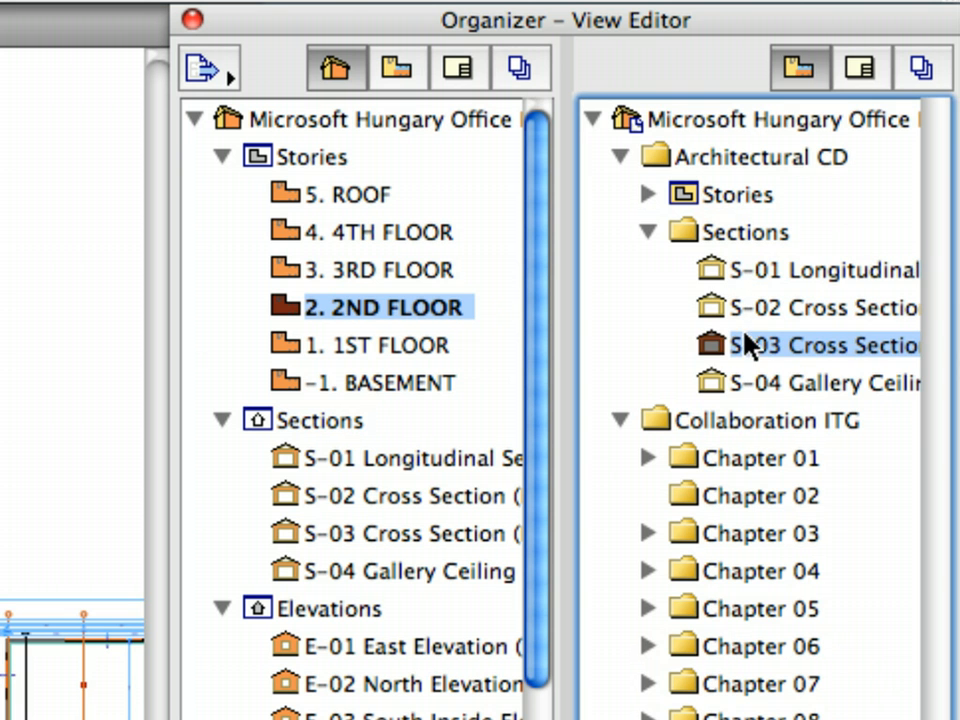
Delete the S-04 Gallery Ceiling view from Architectural CD's Sections folder and collapse the folder
{"action": "left_click", "coordinate": [733, 385]}
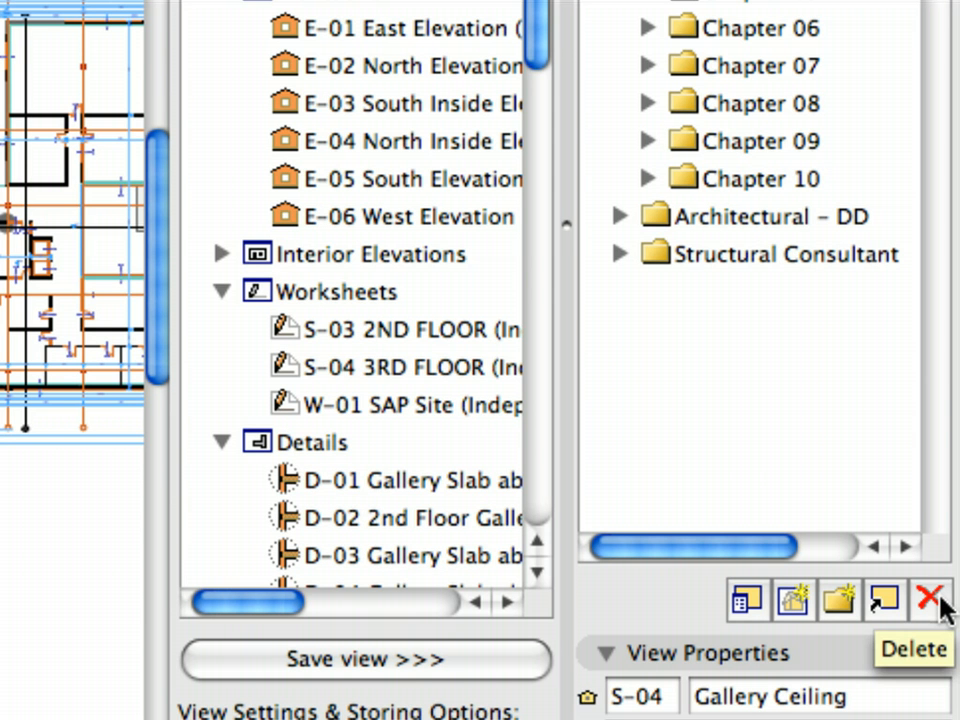
{"action": "left_click", "coordinate": [938, 598]}
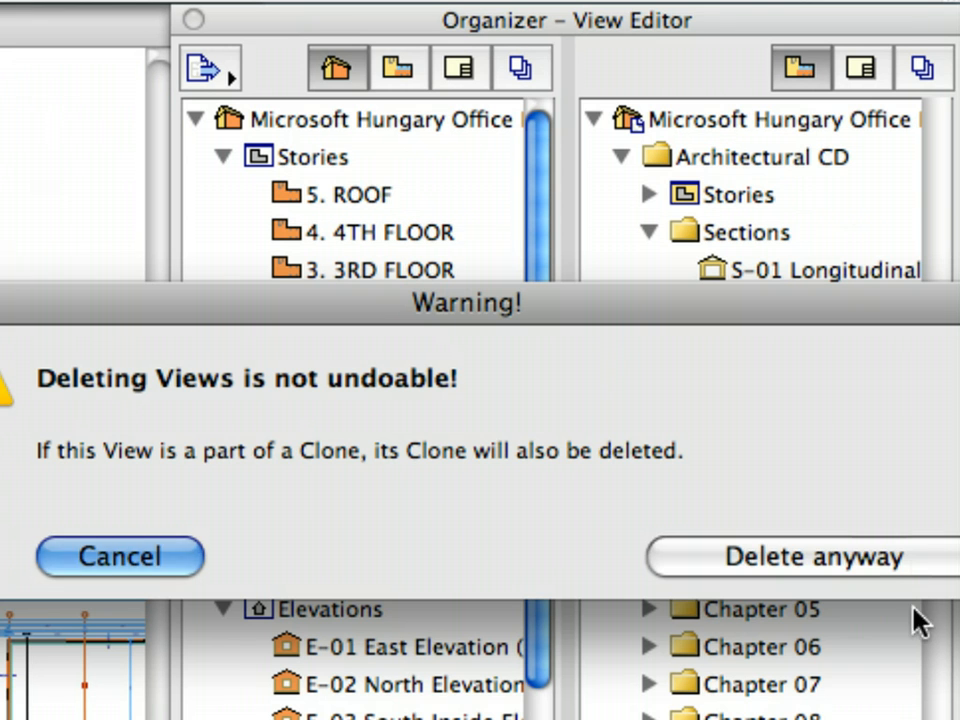
{"action": "left_click", "coordinate": [918, 566]}
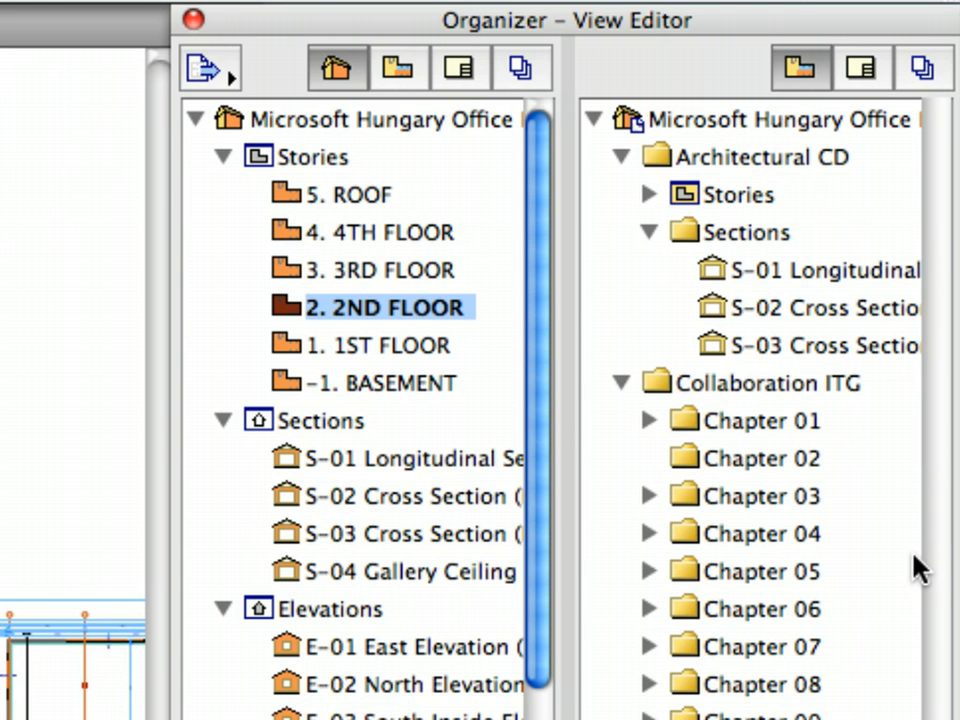
{"action": "left_click", "coordinate": [649, 232]}
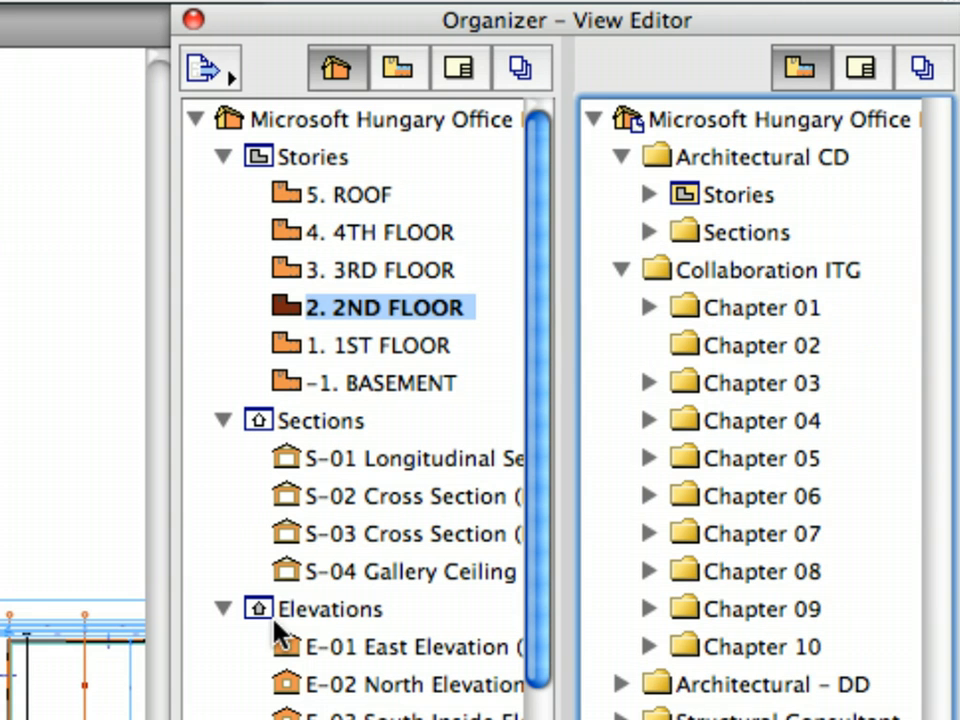
Set the project map's Elevations folder to store views with the Elevations layer combination, 1/4" = 1'-0" scale and Entire Model
{"action": "left_click", "coordinate": [319, 612]}
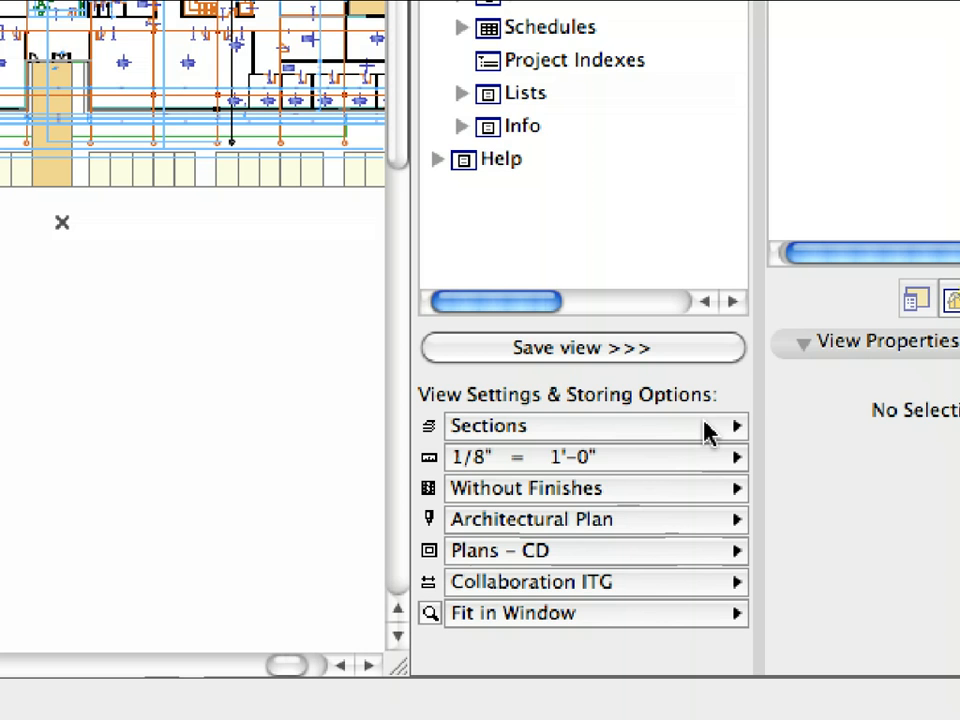
{"action": "left_click", "coordinate": [706, 428]}
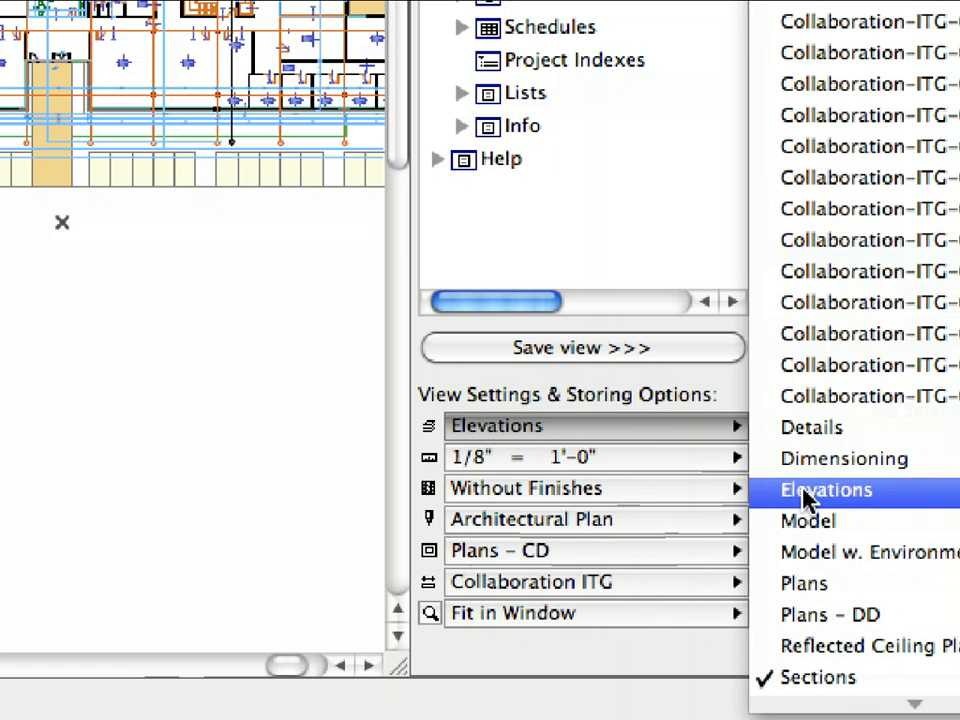
{"action": "left_click", "coordinate": [804, 494]}
{"action": "left_click", "coordinate": [728, 457]}
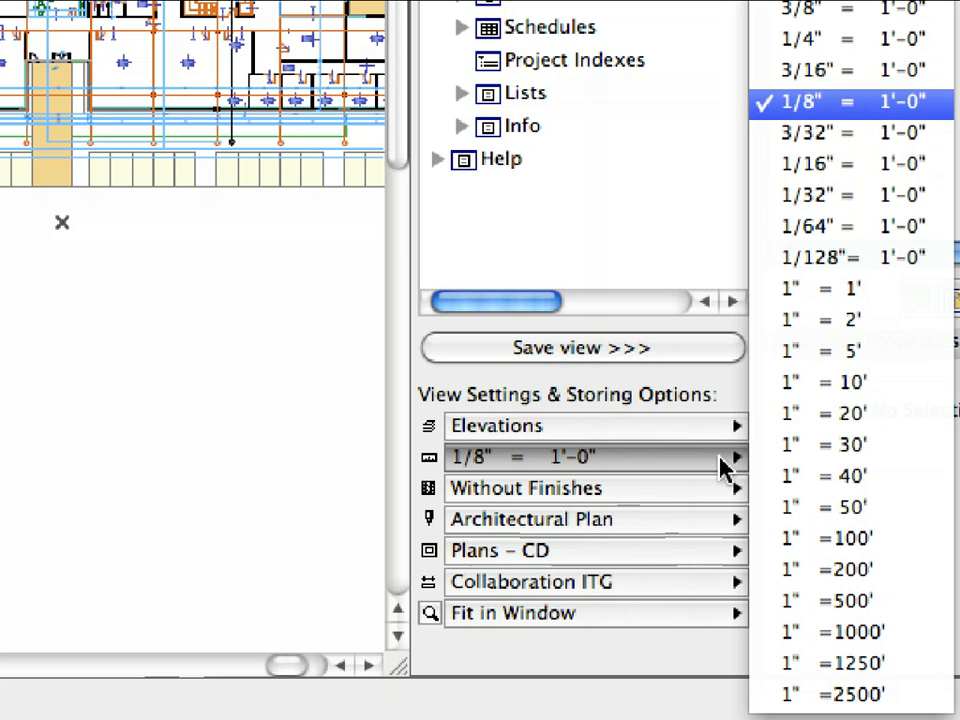
{"action": "left_click", "coordinate": [822, 40]}
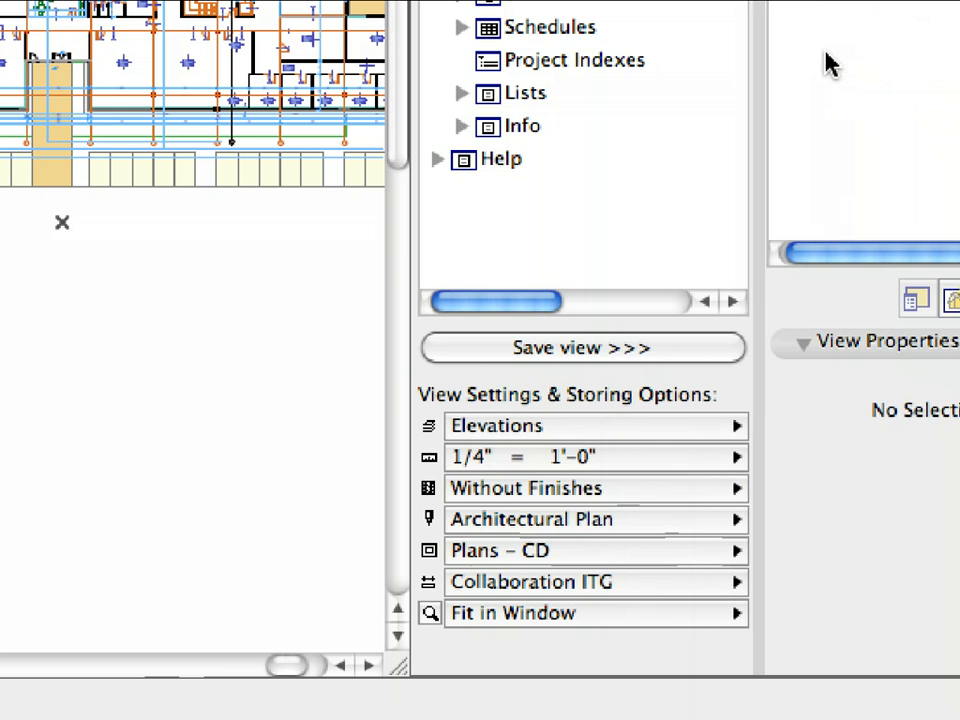
{"action": "left_click", "coordinate": [660, 503]}
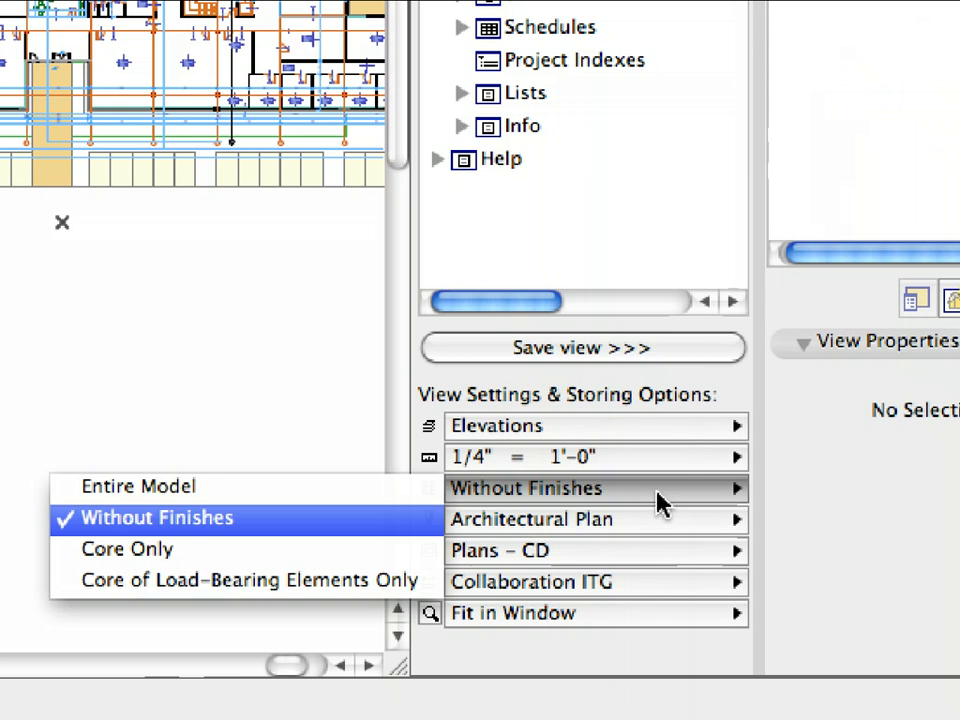
{"action": "left_click", "coordinate": [425, 488]}
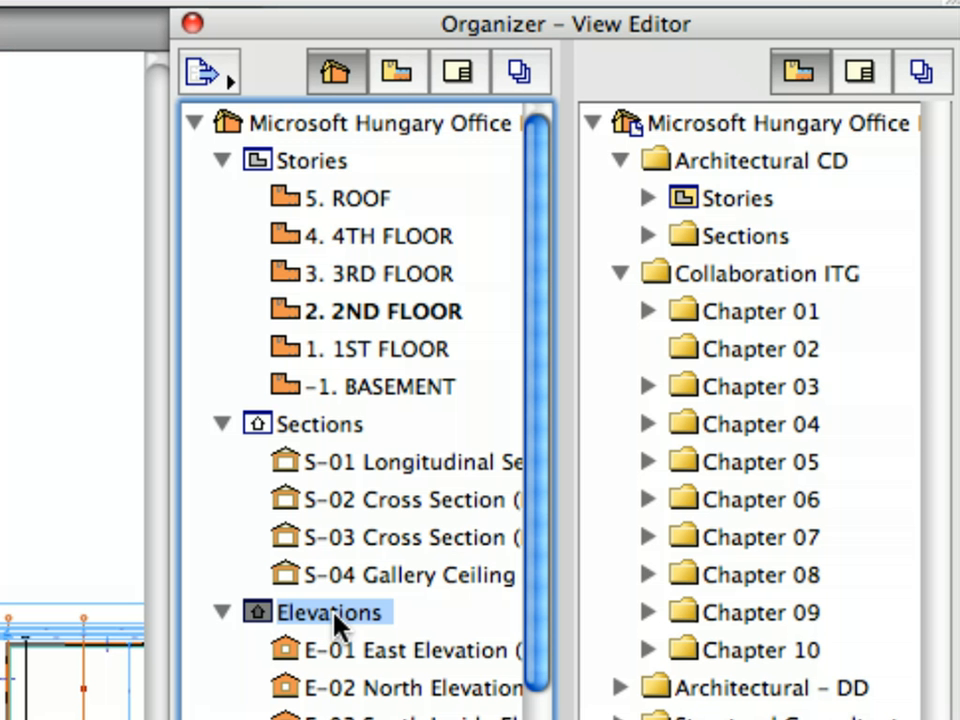
Save the project map's Elevations folder as views inside Architectural CD beneath Sections, and expand it to check the elevation views
{"action": "left_click_drag", "start_coordinate": [336, 621], "coordinate": [803, 247]}
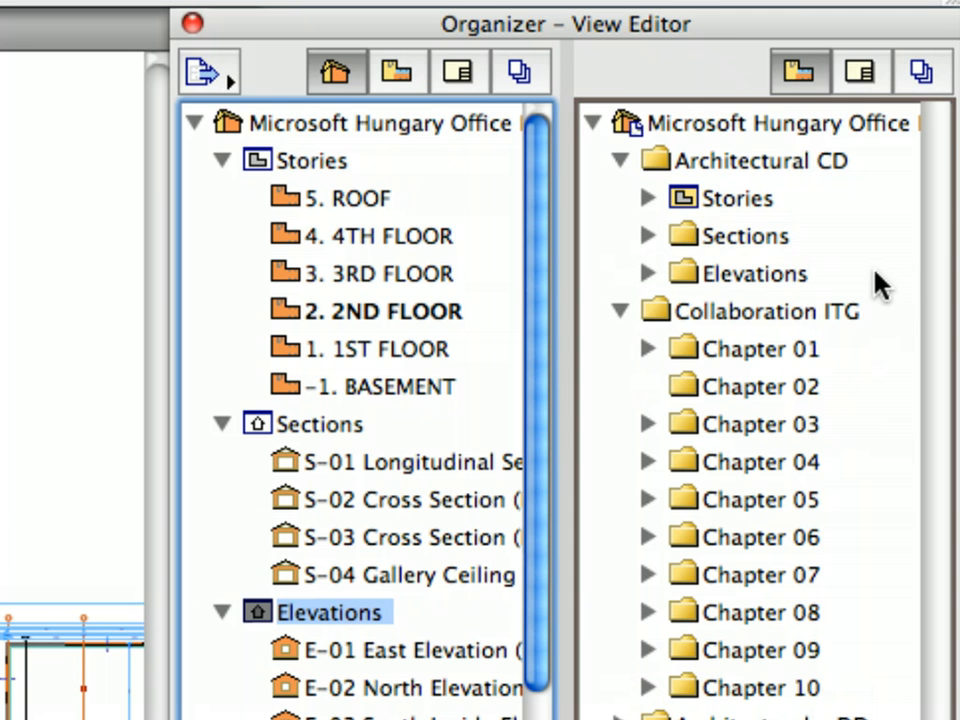
{"action": "left_click", "coordinate": [646, 278]}
{"action": "left_click", "coordinate": [646, 276]}
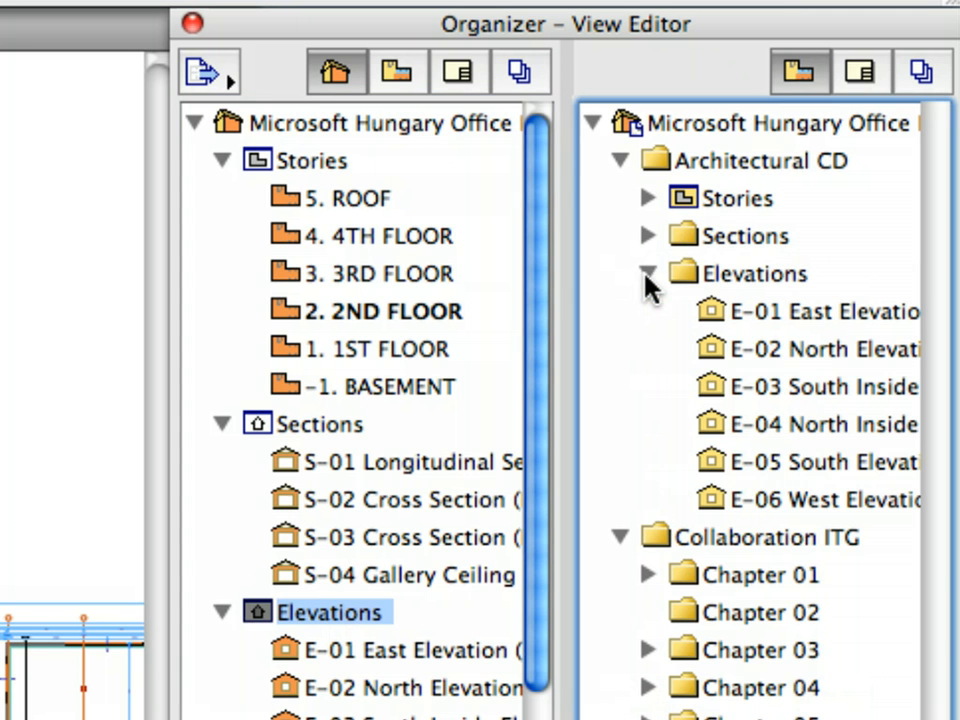
{"action": "left_click", "coordinate": [755, 274]}
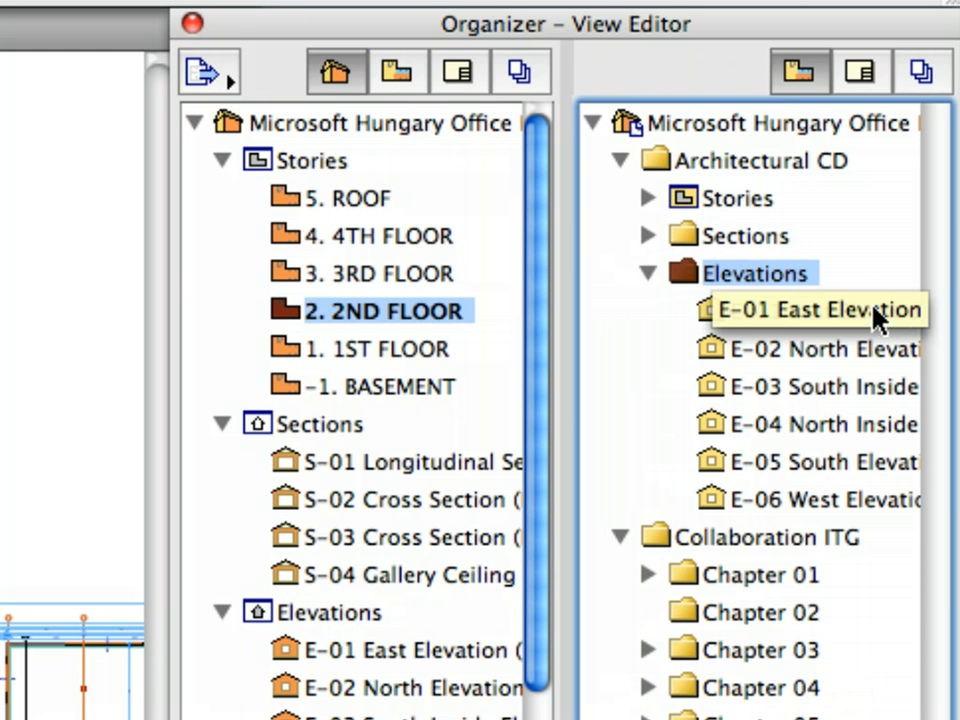
Collapse the project map's folders from Stories down to Worksheets
{"action": "left_click", "coordinate": [222, 160]}
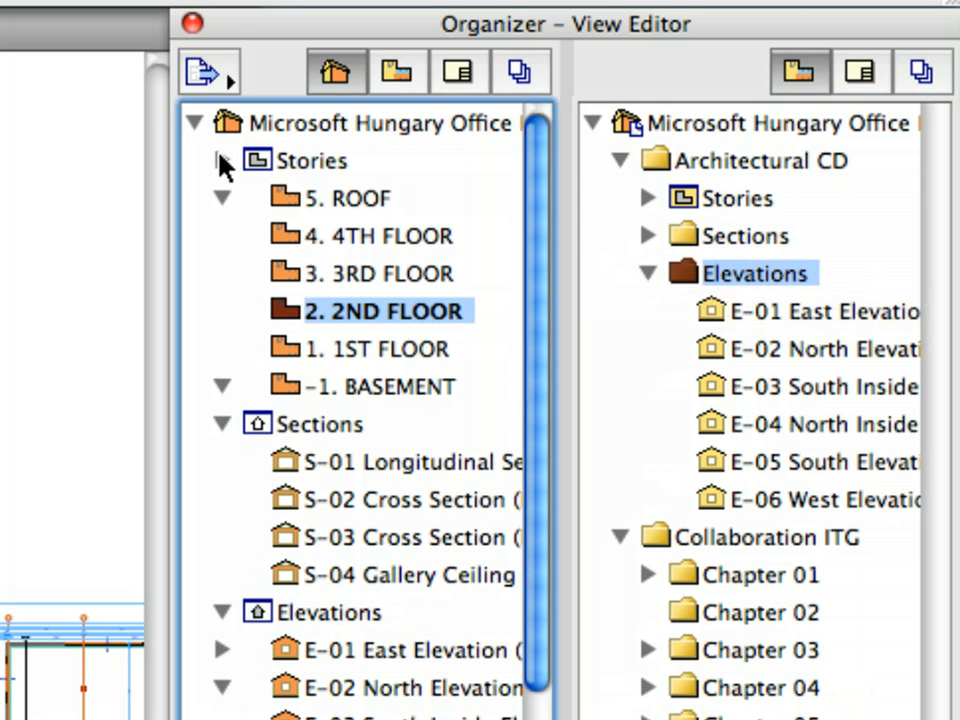
{"action": "left_click", "coordinate": [222, 198]}
{"action": "left_click", "coordinate": [222, 236]}
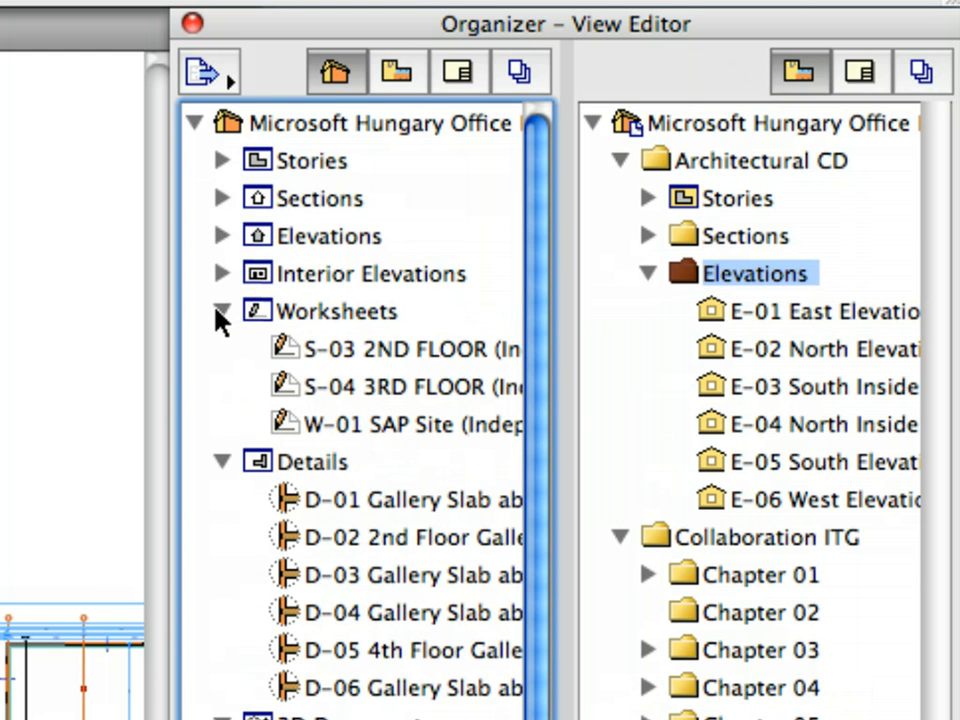
{"action": "left_click", "coordinate": [222, 311]}
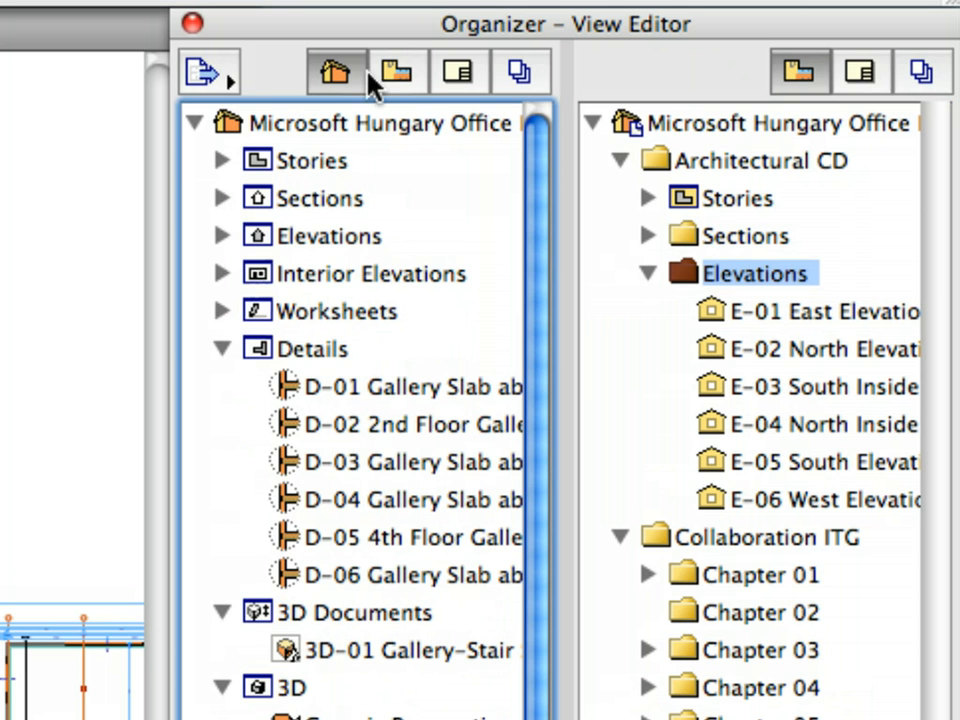
Use the view map as the source tree, with Collaboration ITG collapsed in both trees and the Architectural – DD folder expanded
{"action": "left_click", "coordinate": [394, 72]}
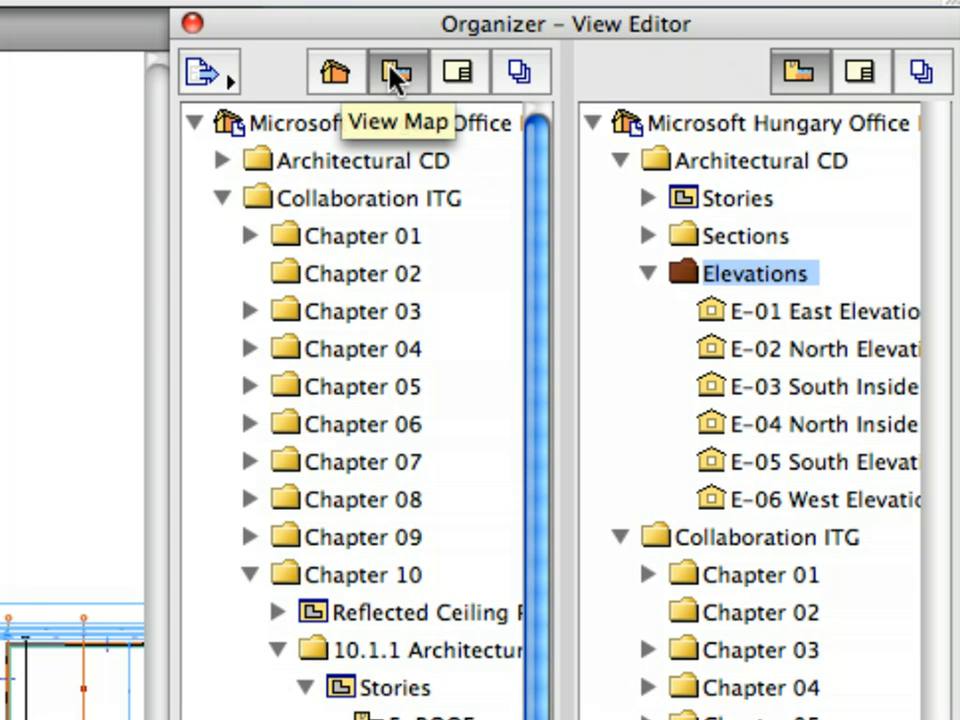
{"action": "left_click", "coordinate": [222, 199]}
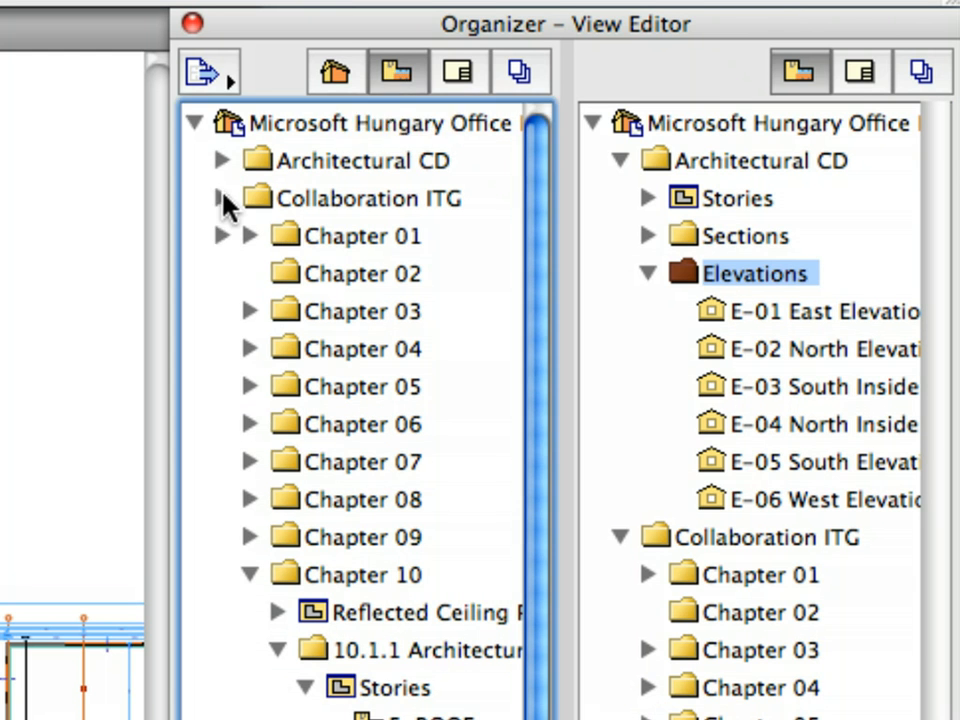
{"action": "left_click", "coordinate": [621, 540]}
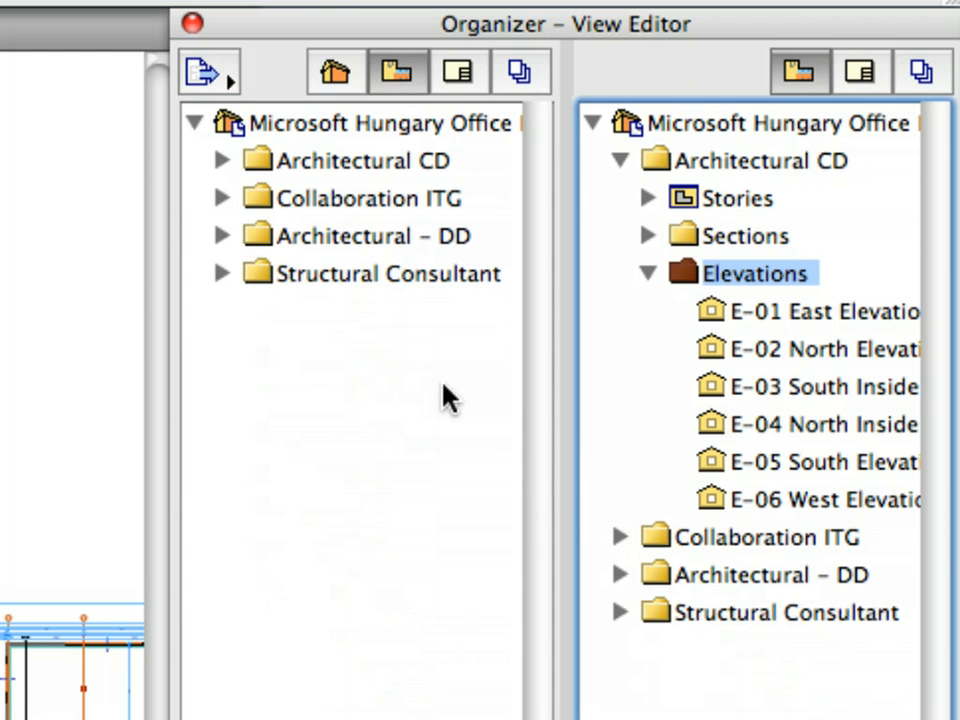
{"action": "left_click", "coordinate": [222, 236]}
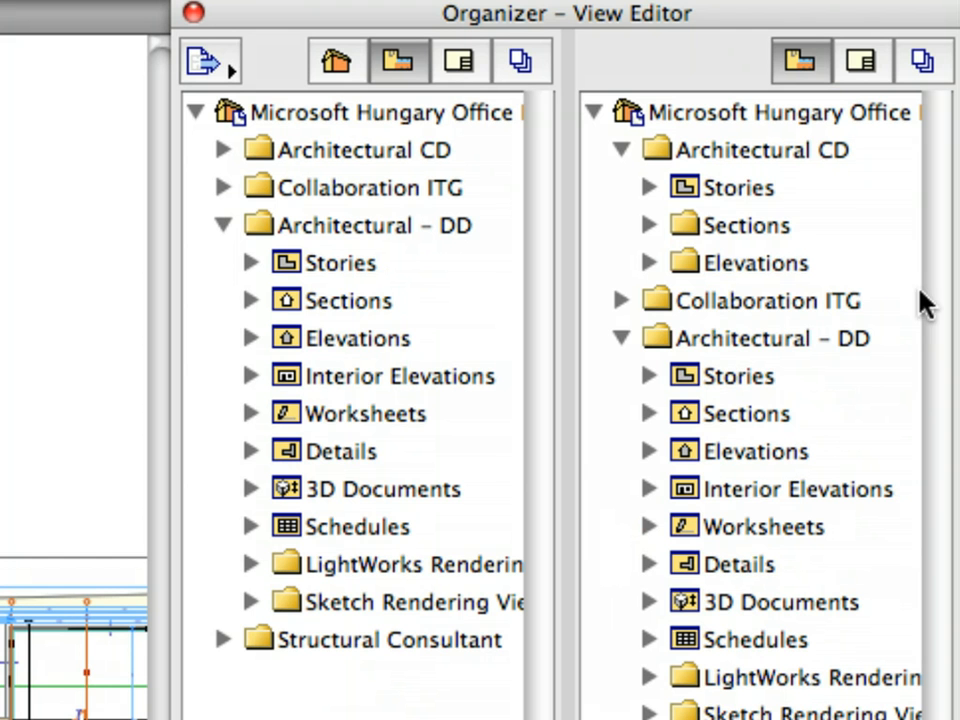
Copy the Details and Schedules folders together from Architectural – DD into Architectural CD beneath Elevations
{"action": "left_click", "coordinate": [360, 456]}
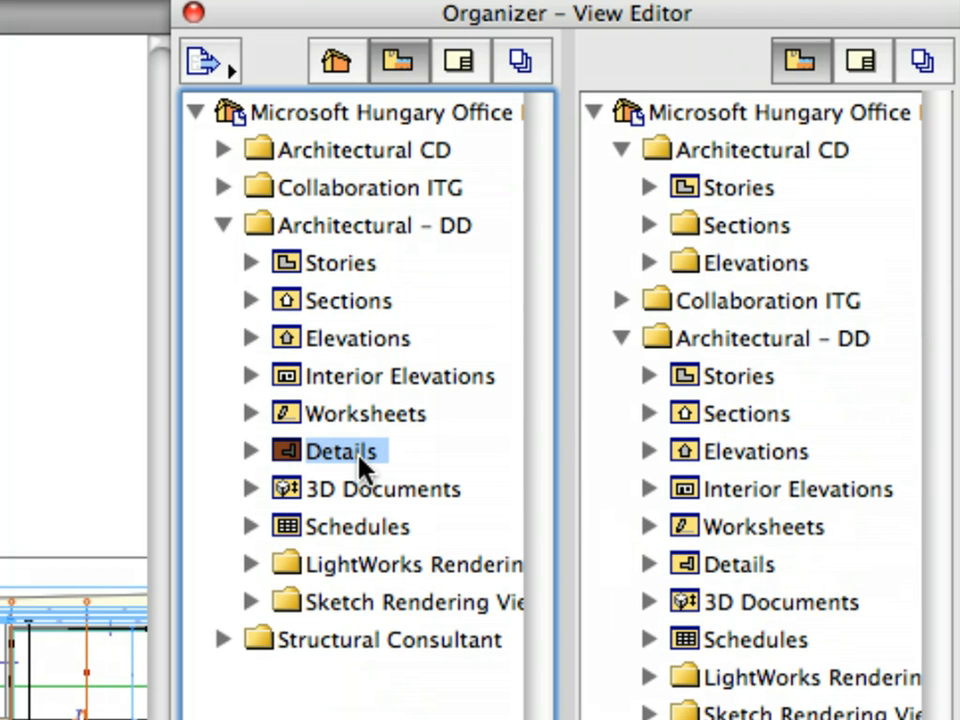
{"action": "left_click", "coordinate": [360, 527], "text": "super"}
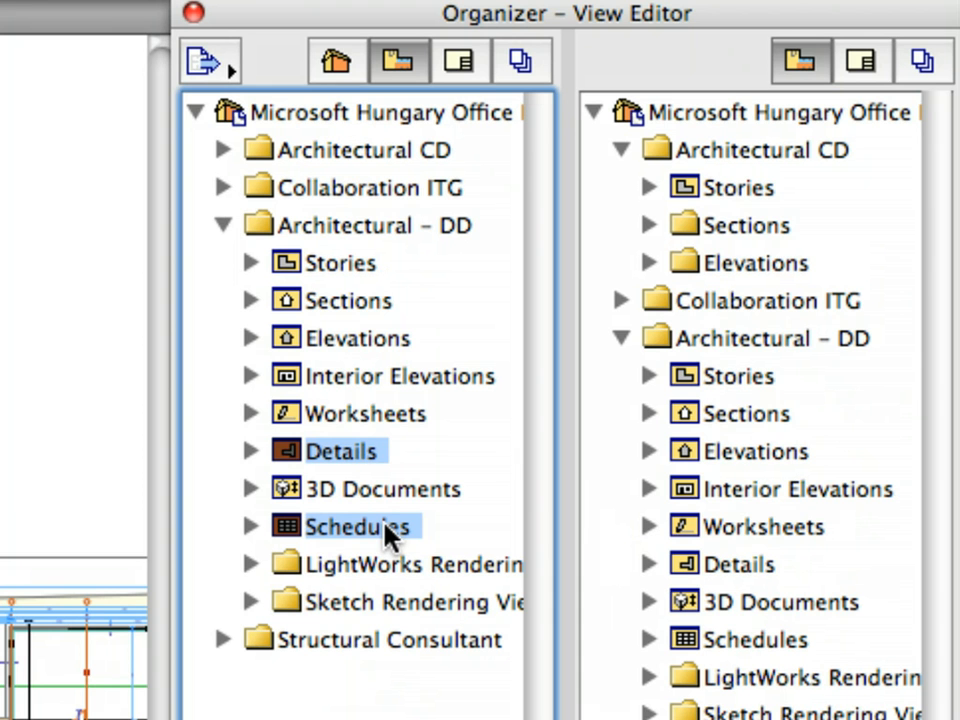
{"action": "left_click_drag", "start_coordinate": [386, 534], "coordinate": [423, 540]}
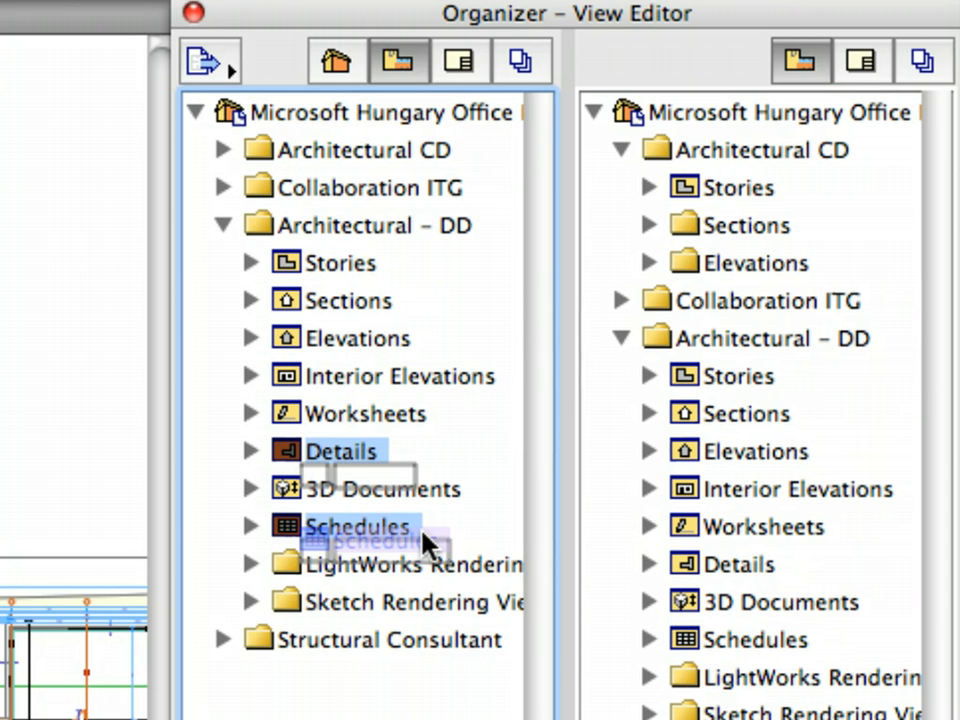
{"action": "left_click_drag", "start_coordinate": [425, 545], "coordinate": [432, 518]}
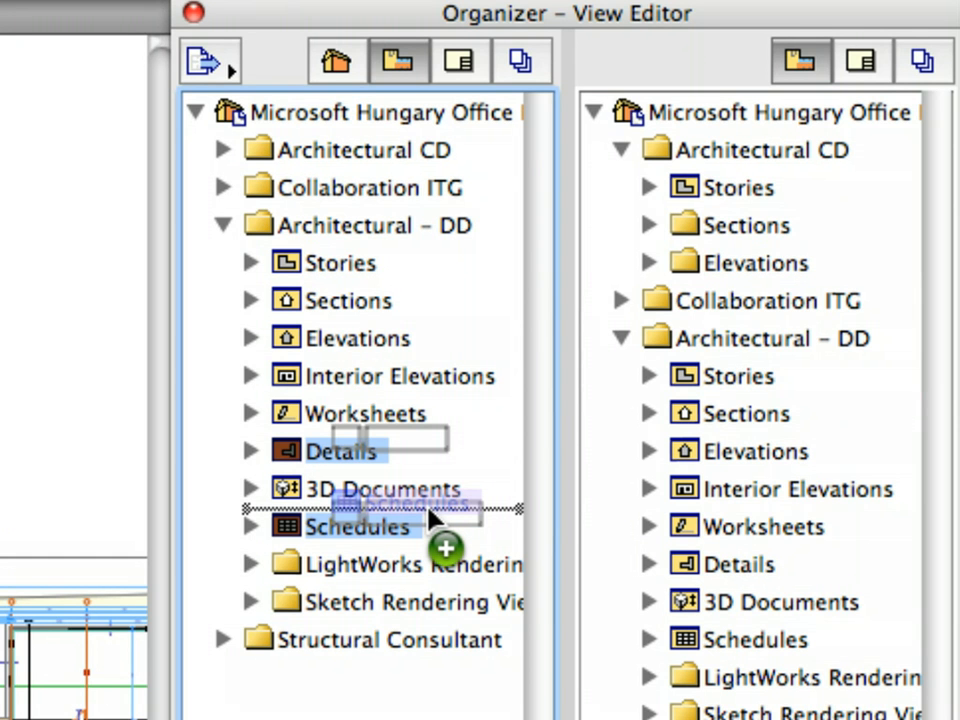
{"action": "mouse_move", "coordinate": [430, 513]}
{"action": "left_mouse_down"}
{"action": "mouse_move", "coordinate": [536, 450]}
{"action": "mouse_move", "coordinate": [568, 403]}
{"action": "mouse_move", "coordinate": [724, 291]}
{"action": "mouse_move", "coordinate": [768, 281]}
{"action": "left_mouse_up"}
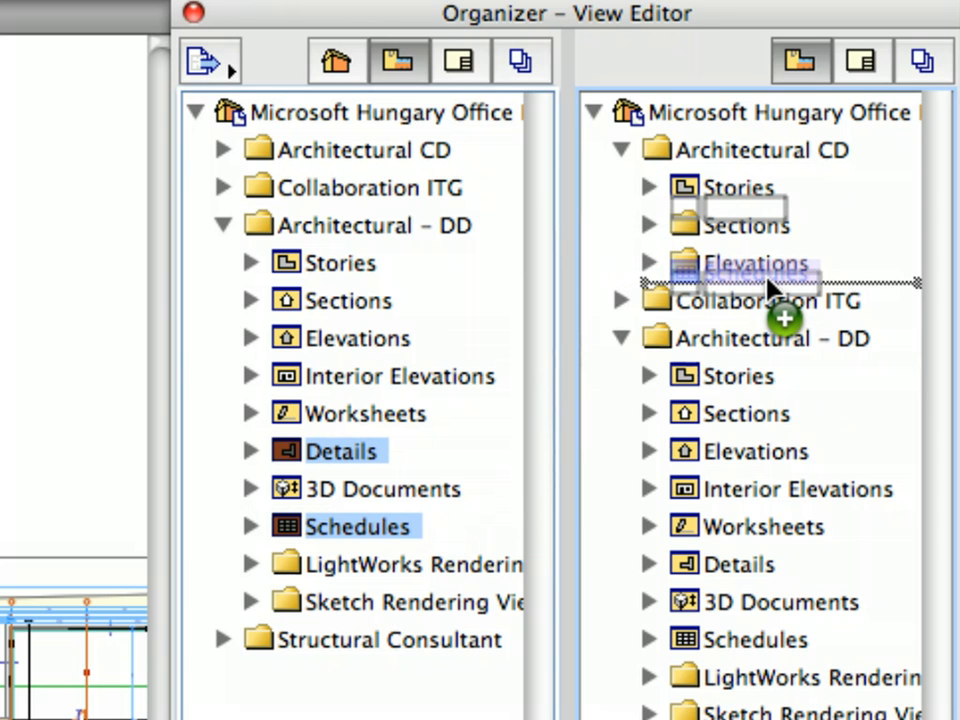
{"action": "left_click_drag", "start_coordinate": [767, 280], "coordinate": [767, 280]}
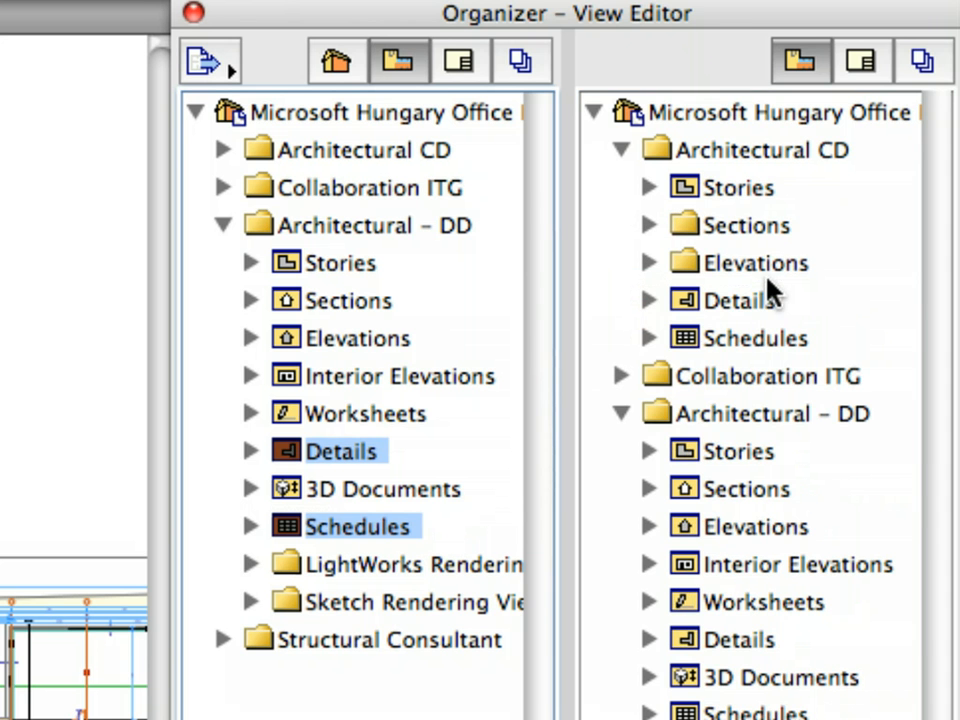
Review the contents of Architectural CD's Details and Schedules folders, leaving both collapsed
{"action": "left_click", "coordinate": [656, 336]}
{"action": "left_click", "coordinate": [656, 301]}
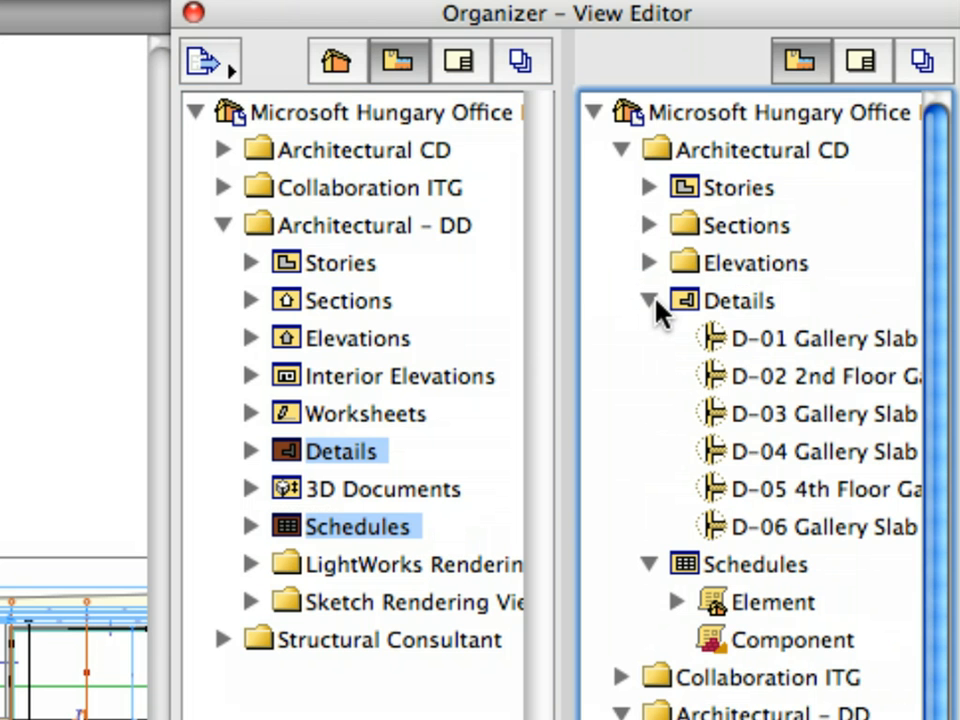
{"action": "left_click", "coordinate": [650, 301]}
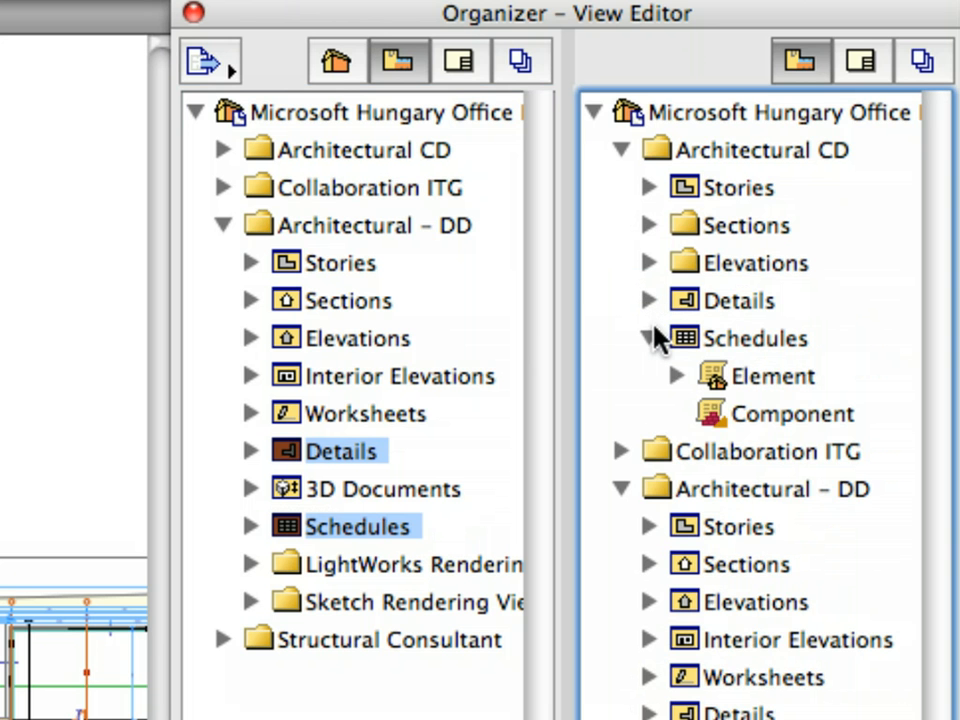
{"action": "left_click", "coordinate": [650, 338]}
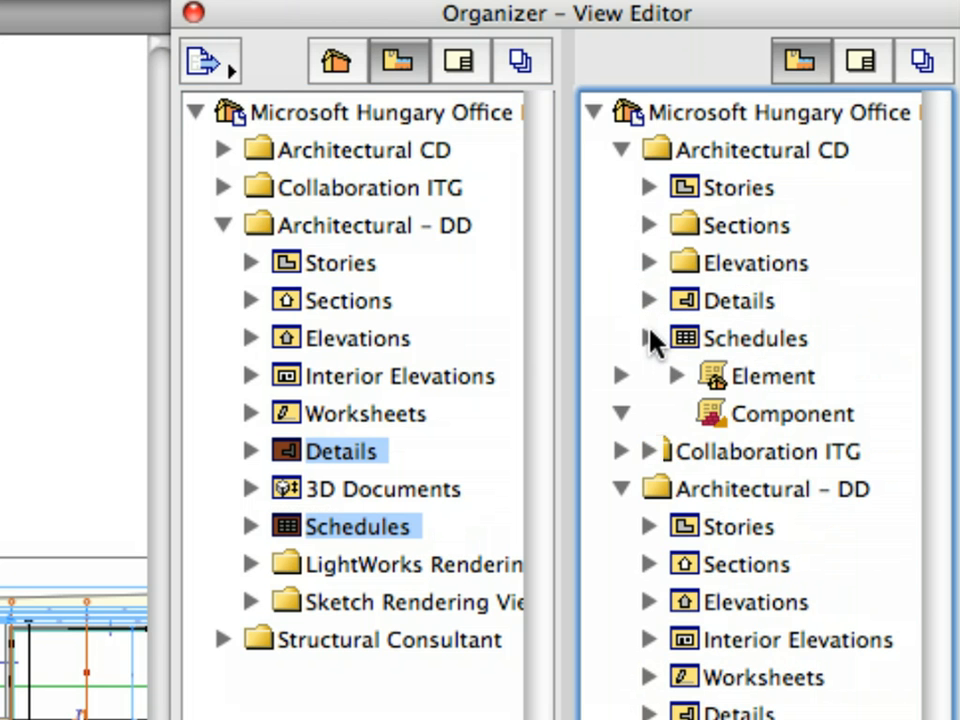
Move the Reflected Ceiling Plans folder from Collaboration ITG's Chapter 10 into Architectural CD beneath Stories, and collapse Collaboration ITG in the source tree
{"action": "left_click", "coordinate": [223, 225]}
{"action": "left_click", "coordinate": [223, 190]}
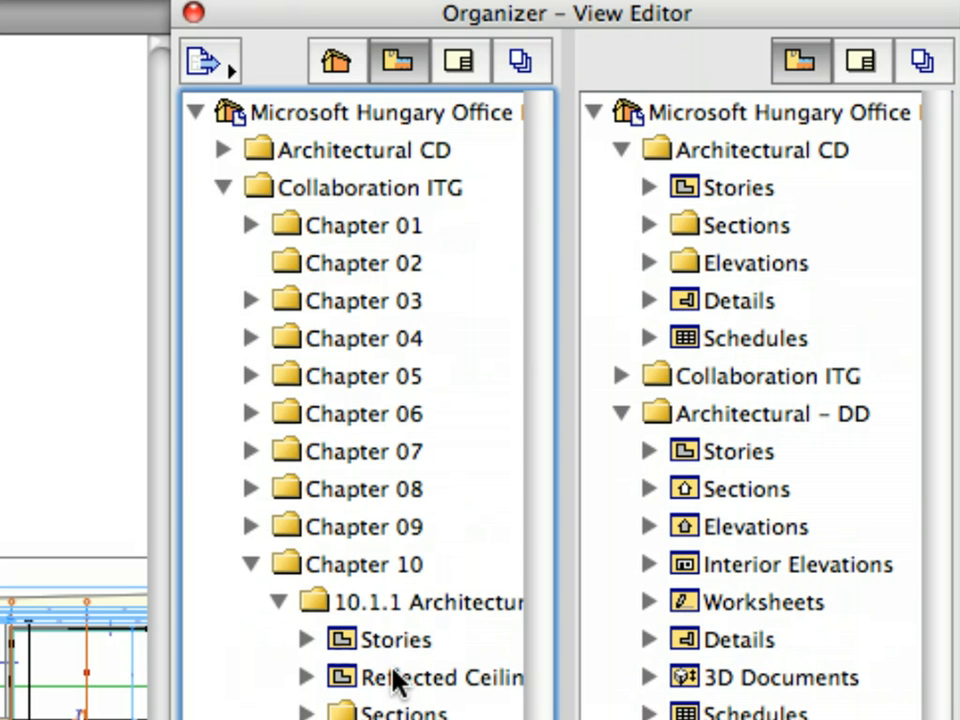
{"action": "left_click", "coordinate": [397, 680]}
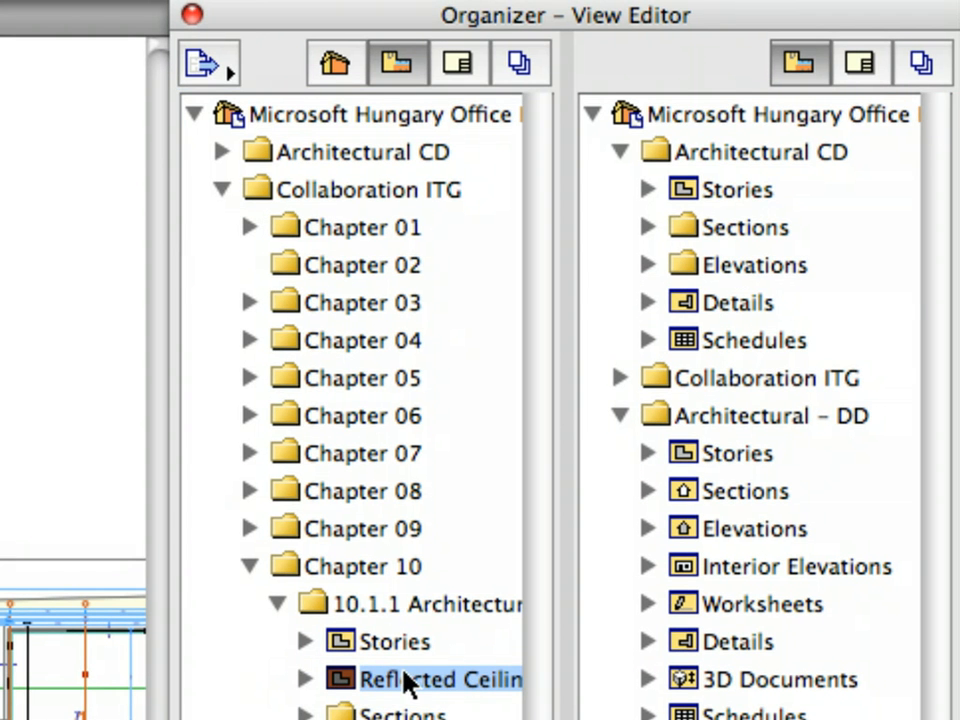
{"action": "left_click", "coordinate": [407, 683]}
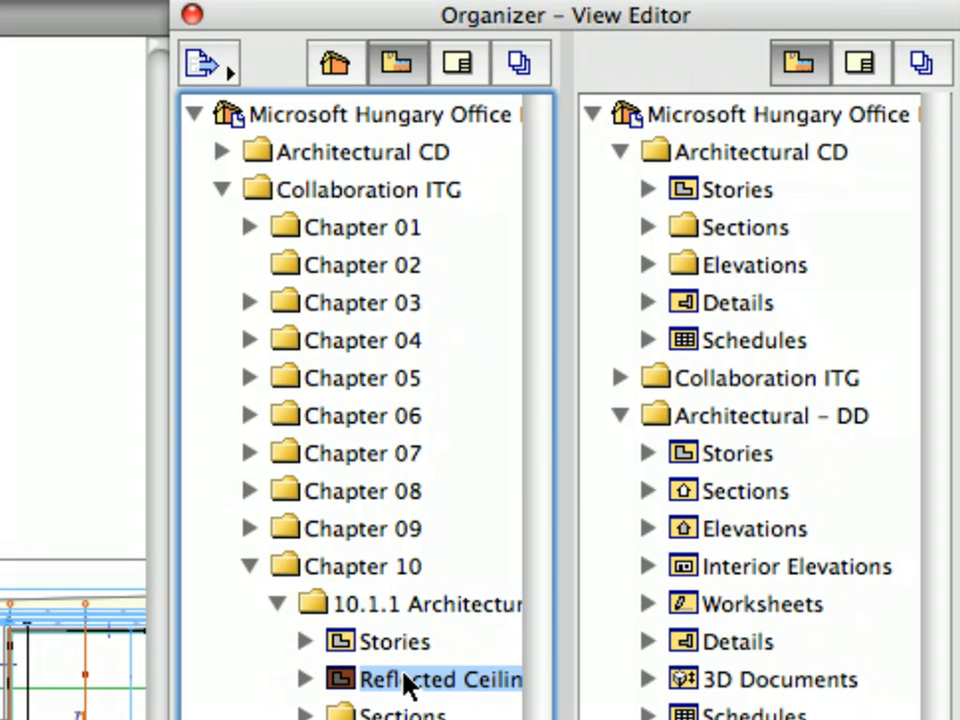
{"action": "left_click_drag", "start_coordinate": [408, 685], "coordinate": [742, 213]}
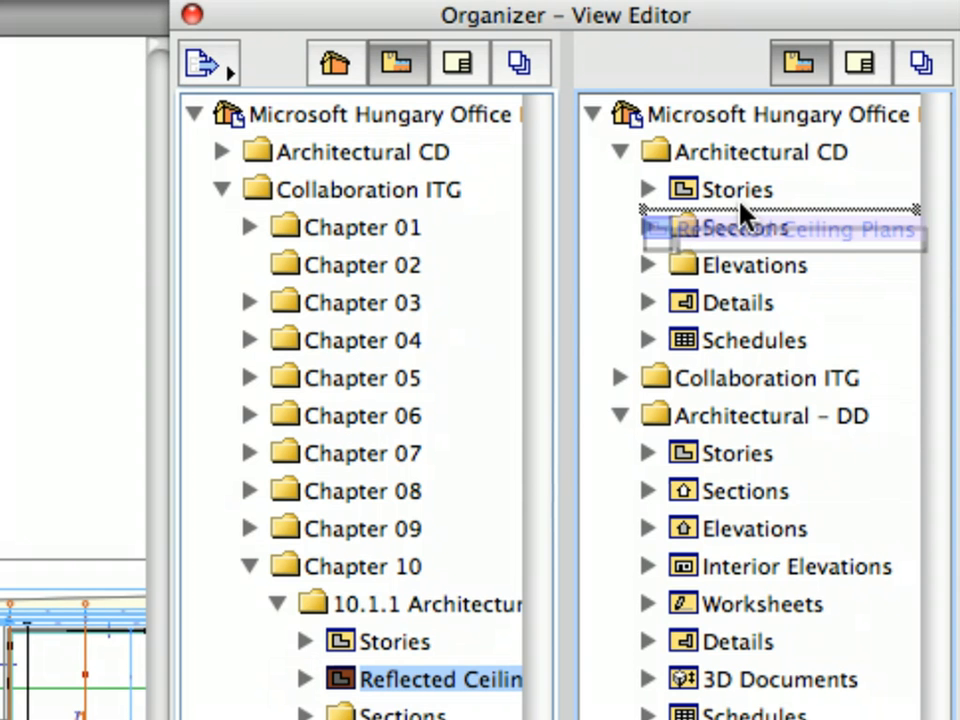
{"action": "left_click_drag", "start_coordinate": [742, 213], "coordinate": [742, 214]}
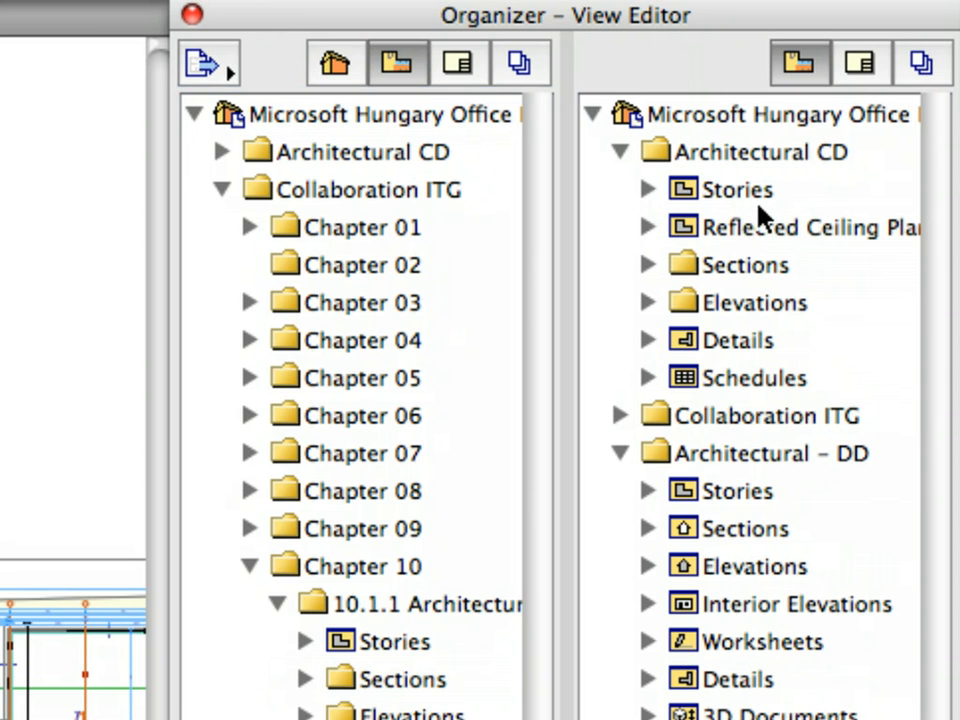
{"action": "left_click", "coordinate": [222, 190]}
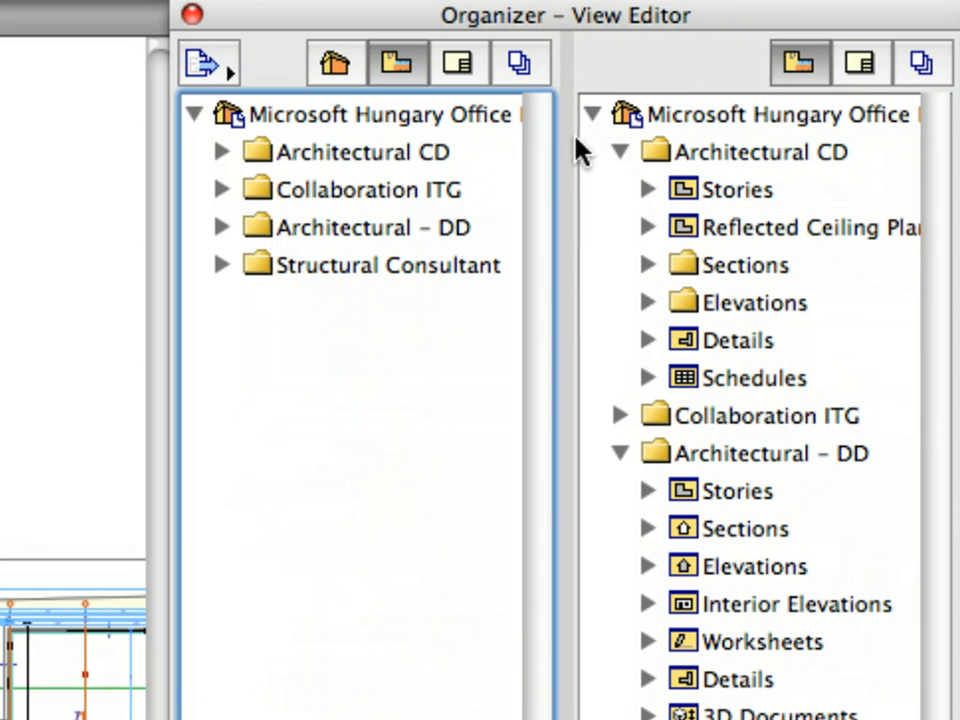
Use the Layout Book as the destination tree, with the Design Development and COL-10 Construction Documentation subsets collapsed
{"action": "left_click", "coordinate": [861, 63]}
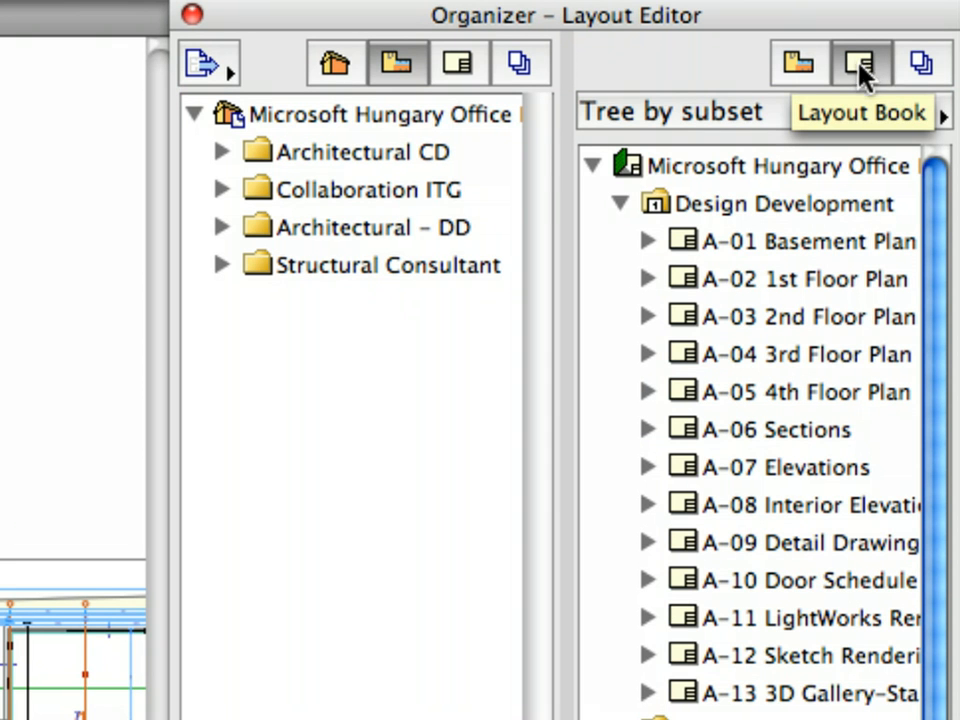
{"action": "left_click", "coordinate": [622, 204]}
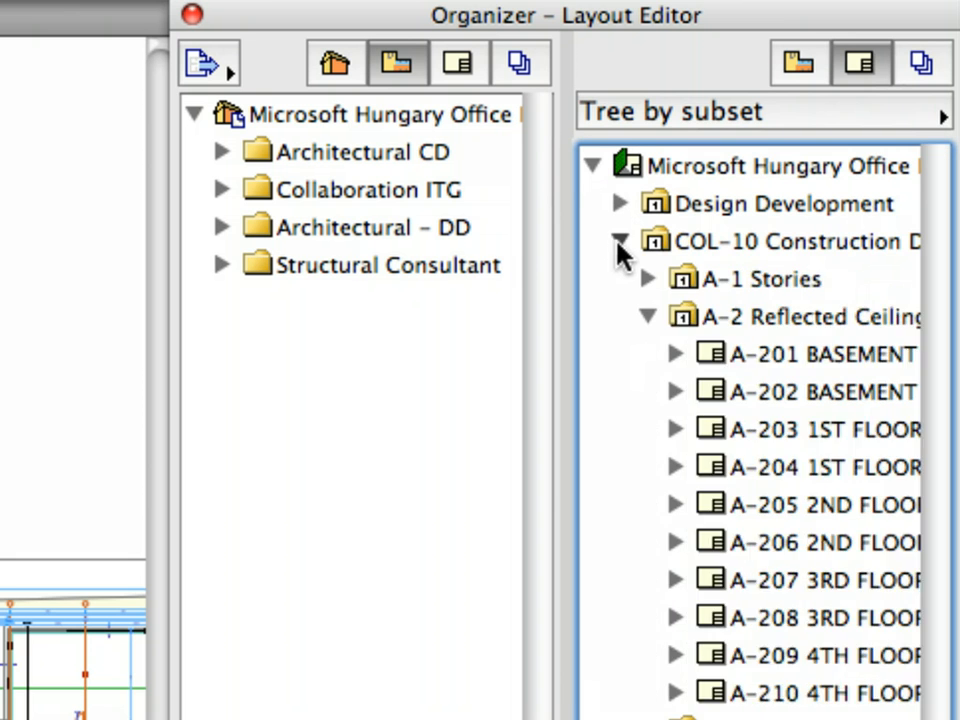
{"action": "left_click", "coordinate": [619, 242]}
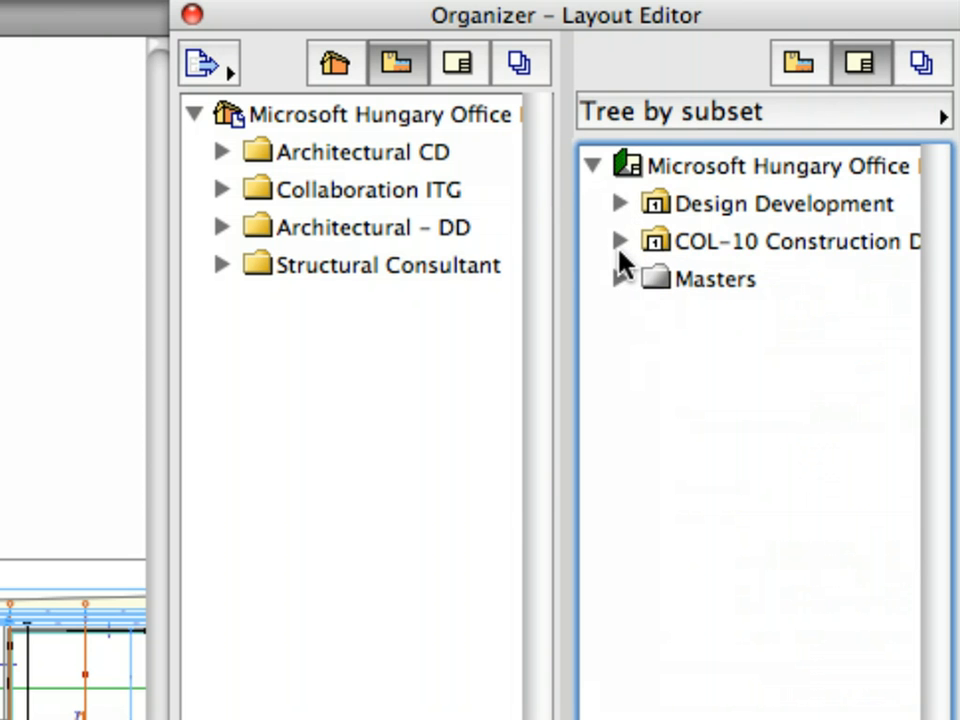
Create a subset named Construction Documentation at the root of the Layout Book and move it above Design Development
{"action": "left_click", "coordinate": [743, 168]}
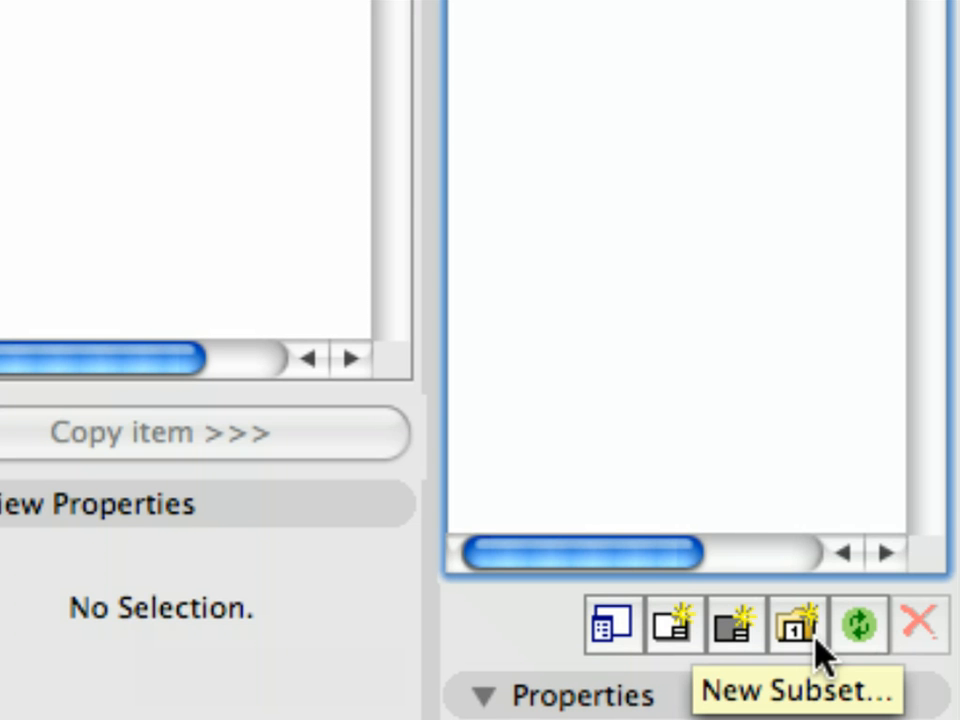
{"action": "left_click", "coordinate": [815, 641]}
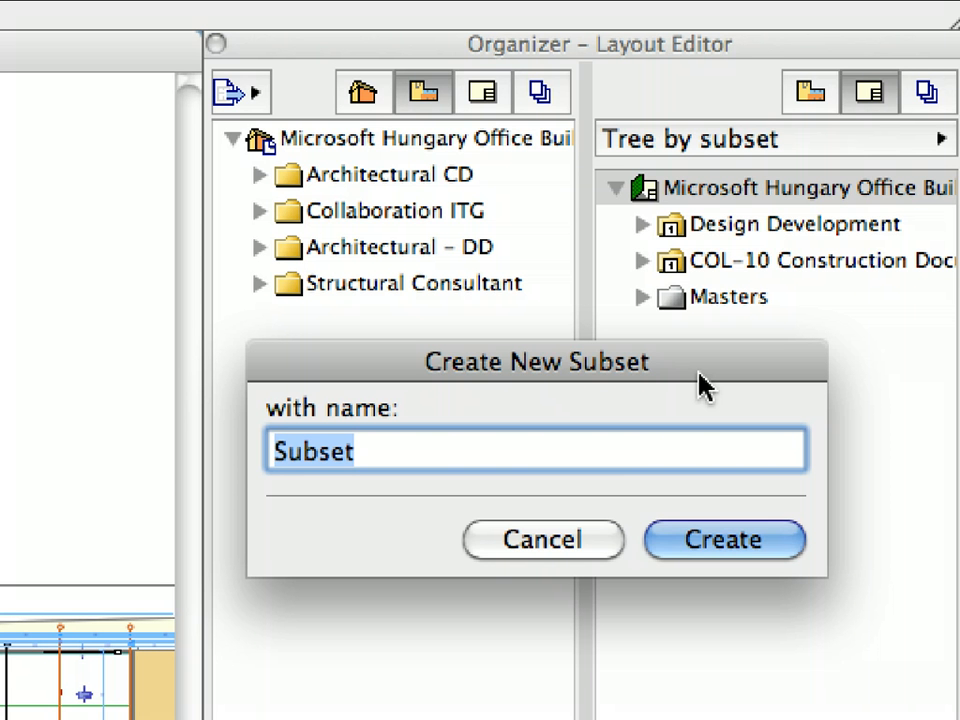
{"action": "type", "text": "Construction Documentation"}
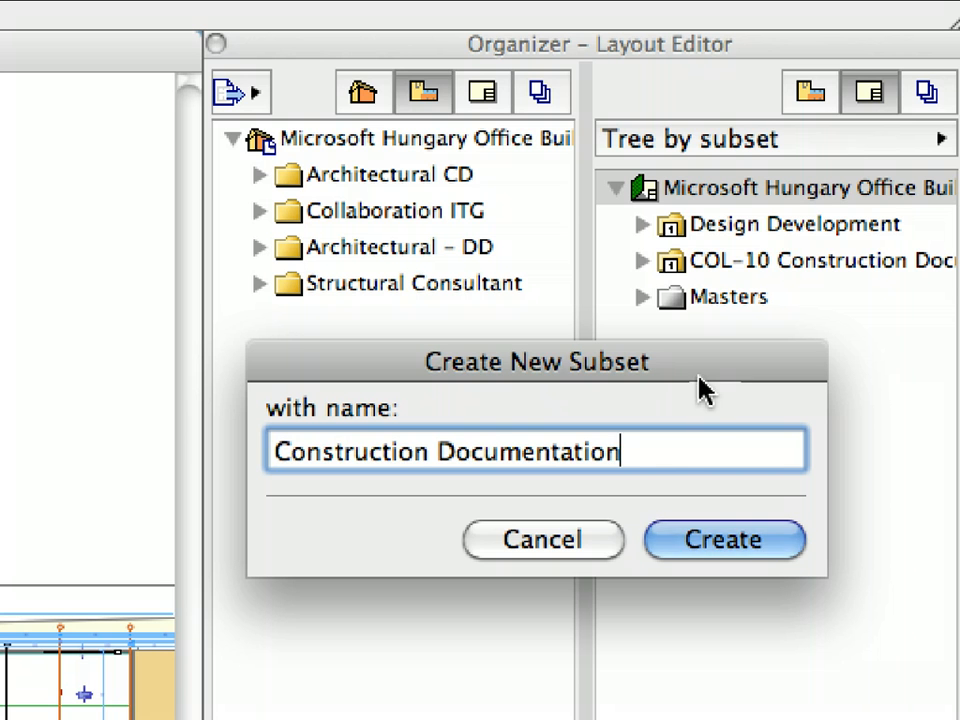
{"action": "left_click", "coordinate": [772, 541]}
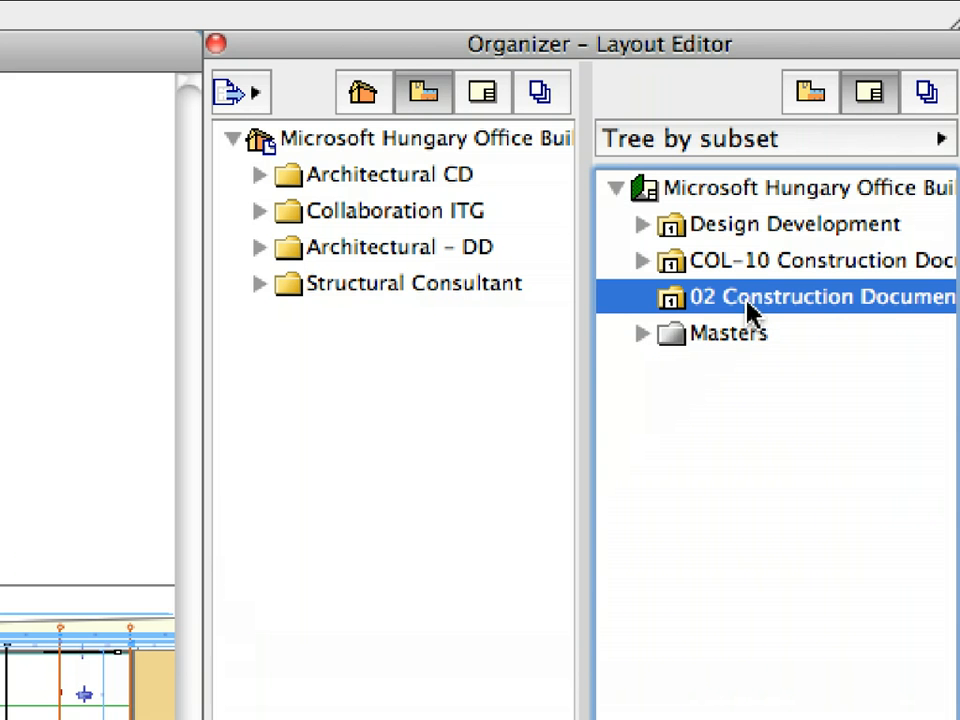
{"action": "left_click_drag", "start_coordinate": [752, 312], "coordinate": [757, 217]}
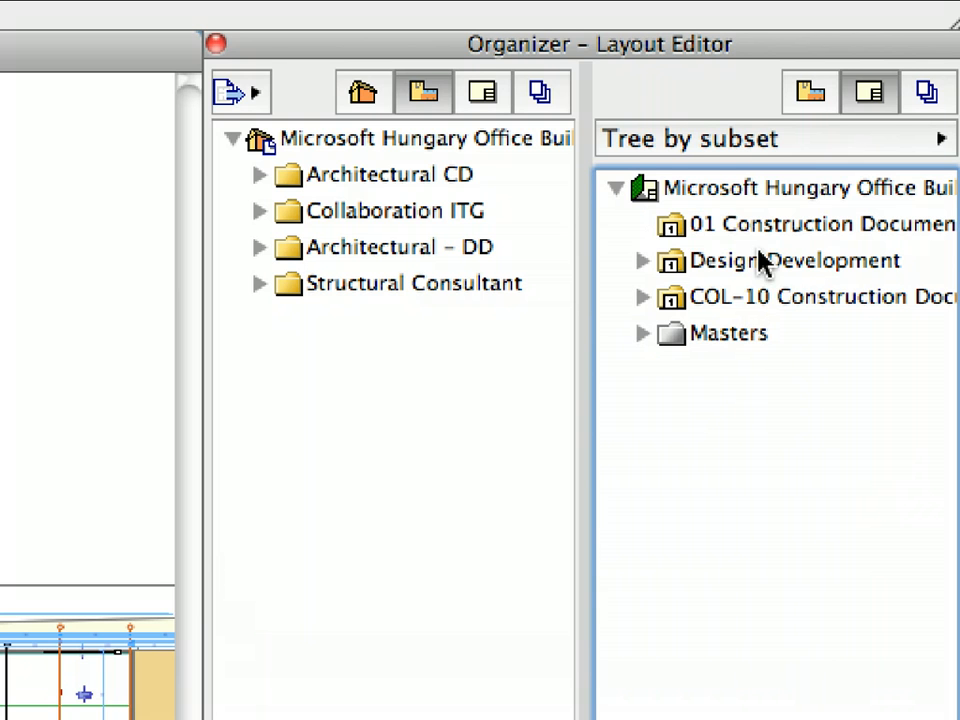
{"action": "left_click_drag", "start_coordinate": [760, 258], "coordinate": [762, 258]}
Set CD – Master 04 as the default master layout
{"action": "left_click", "coordinate": [642, 333]}
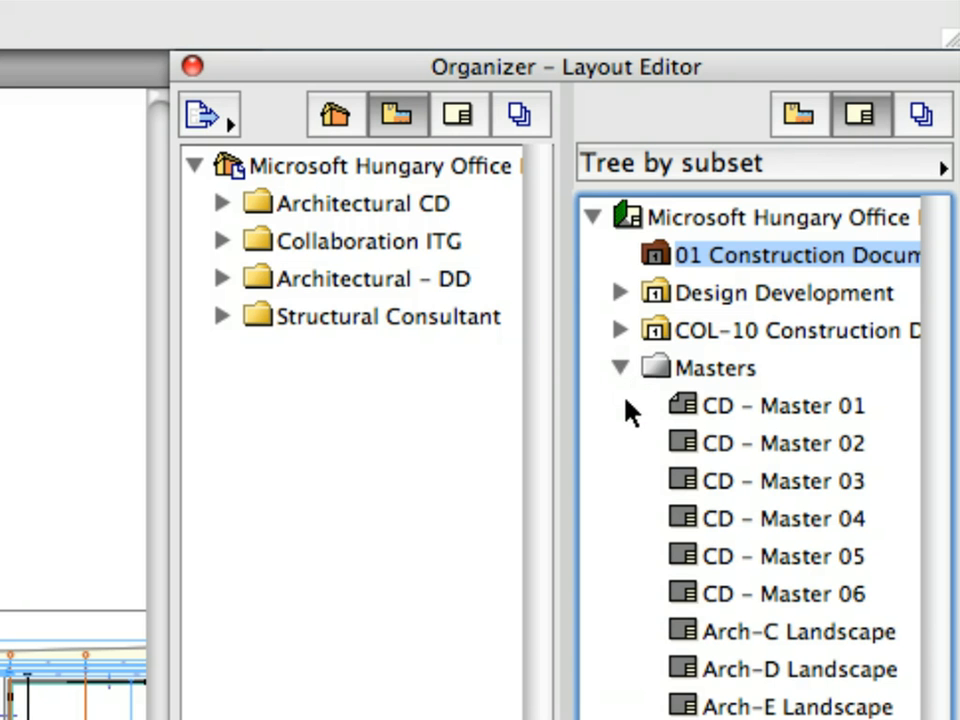
{"action": "left_click", "coordinate": [836, 520]}
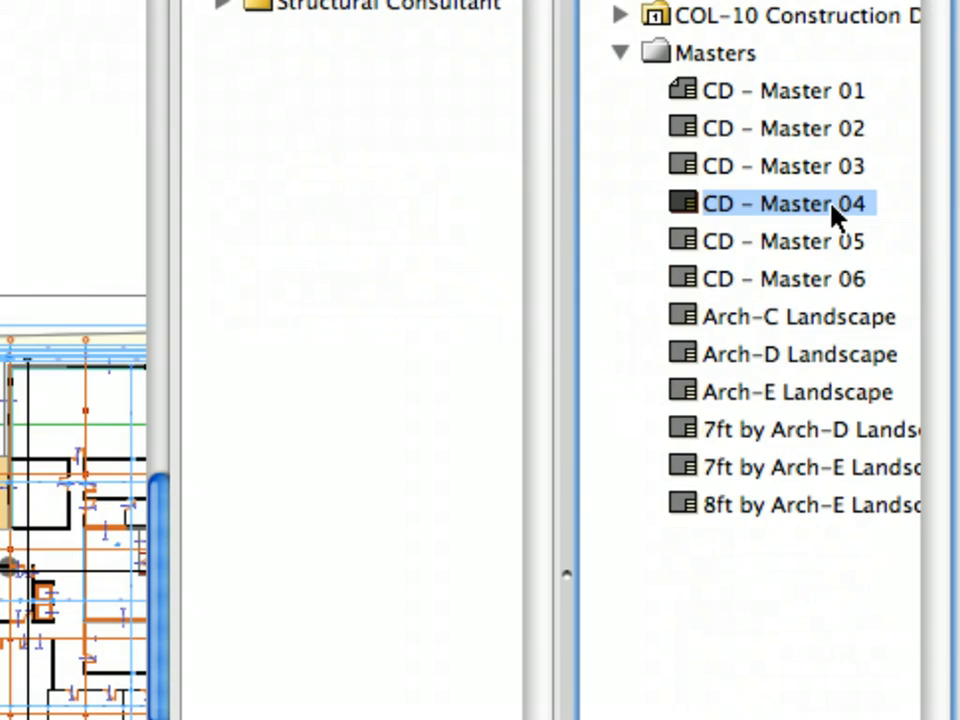
{"action": "right_click", "coordinate": [836, 520]}
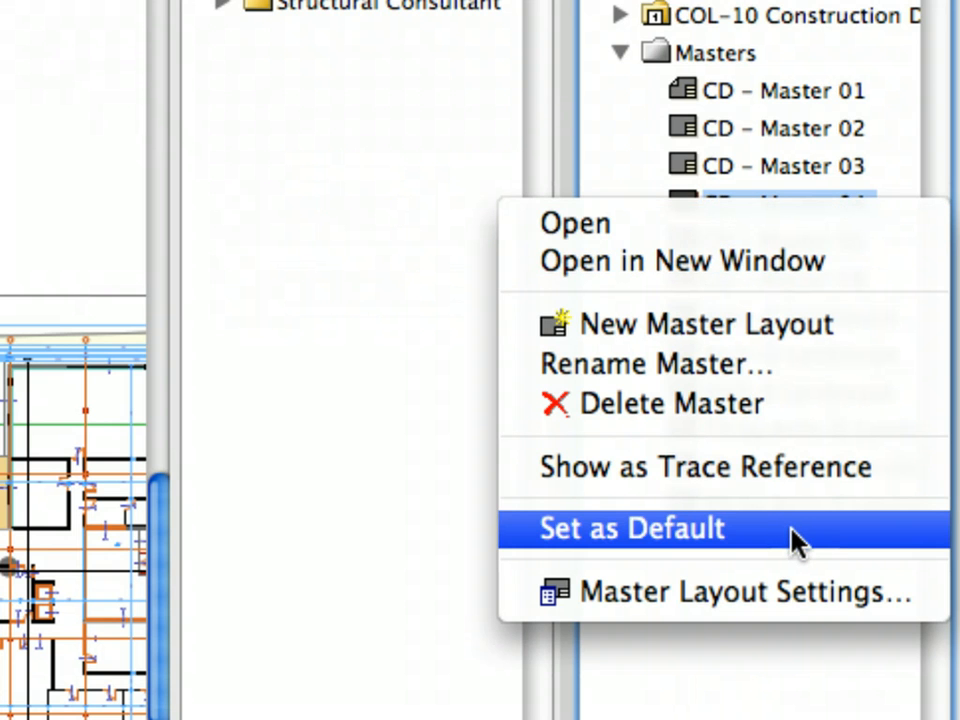
{"action": "left_click", "coordinate": [797, 540]}
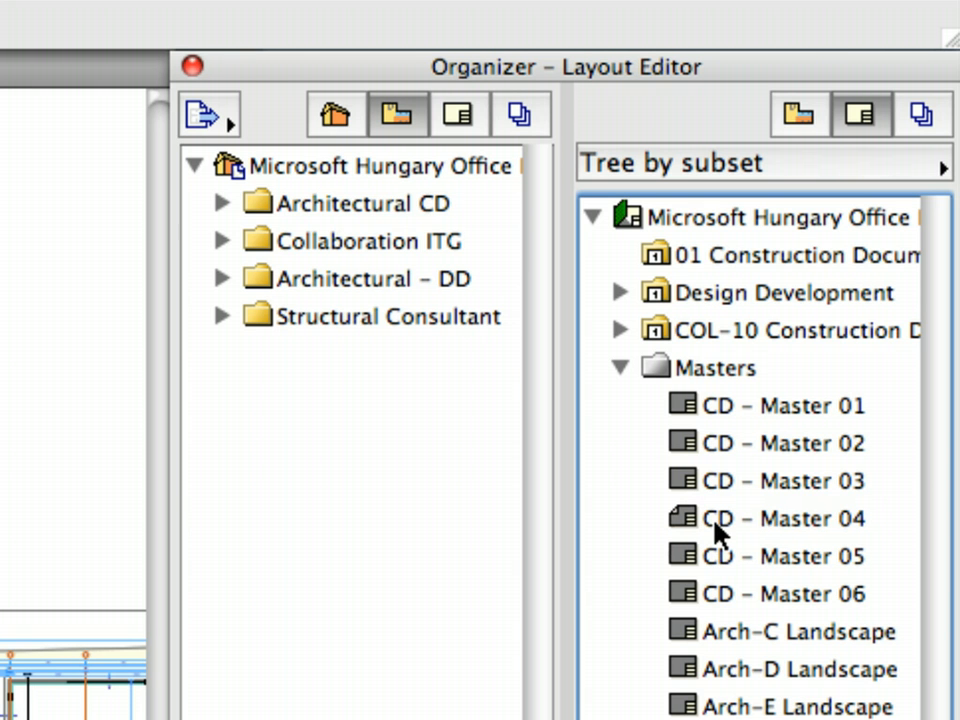
Place Architectural CD's Stories and Reflected Ceiling Plans folders together into the 01 Construction Documentation subset
{"action": "left_click", "coordinate": [222, 204]}
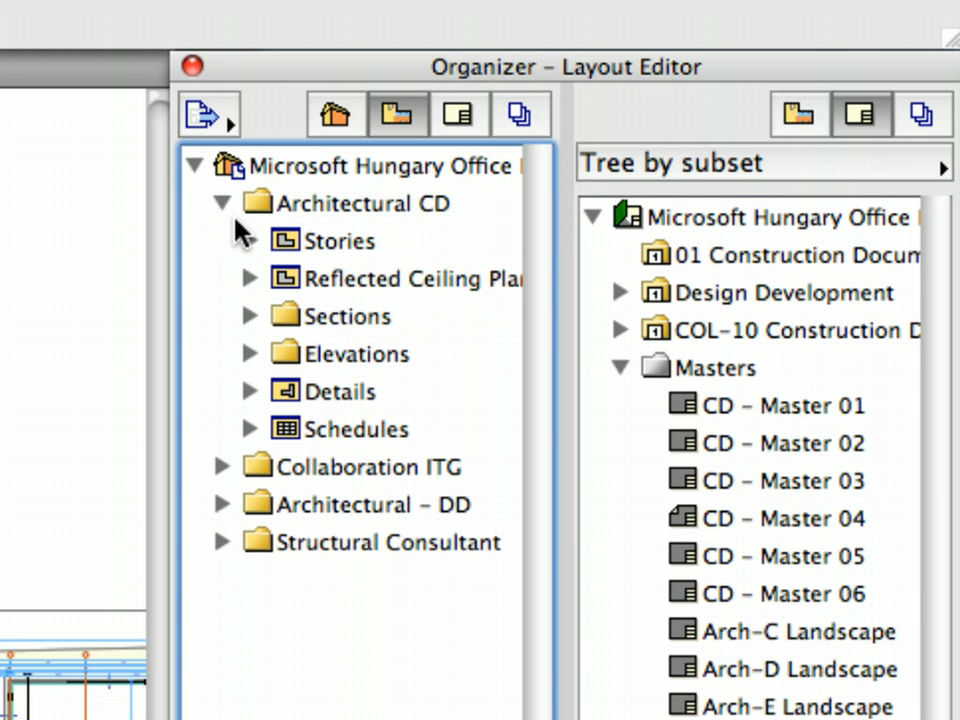
{"action": "left_click", "coordinate": [345, 245]}
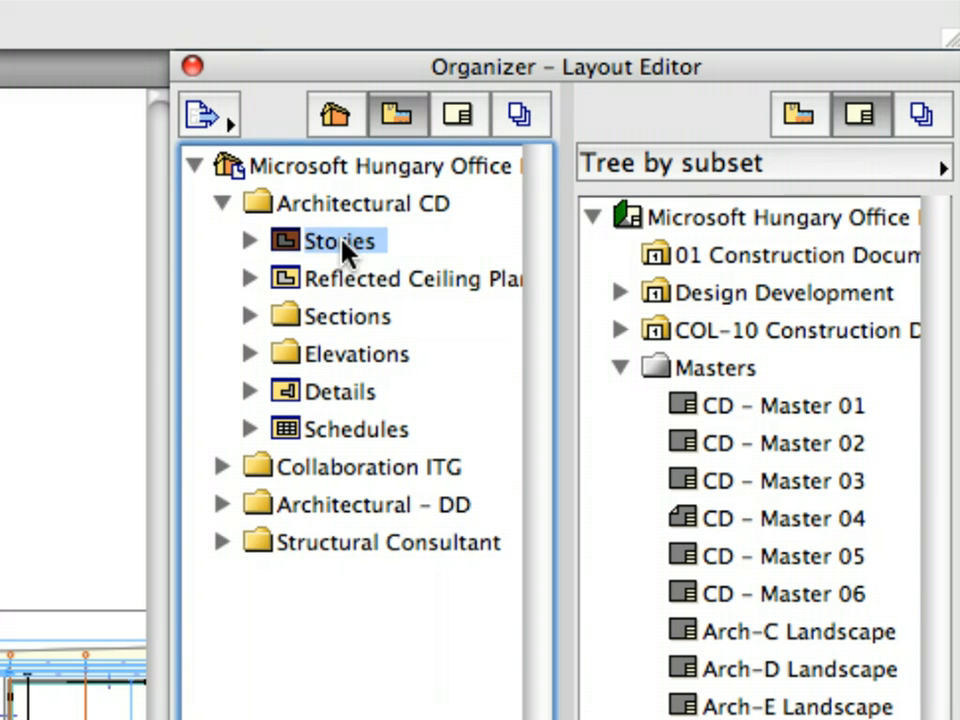
{"action": "left_click", "coordinate": [352, 281], "text": "shift"}
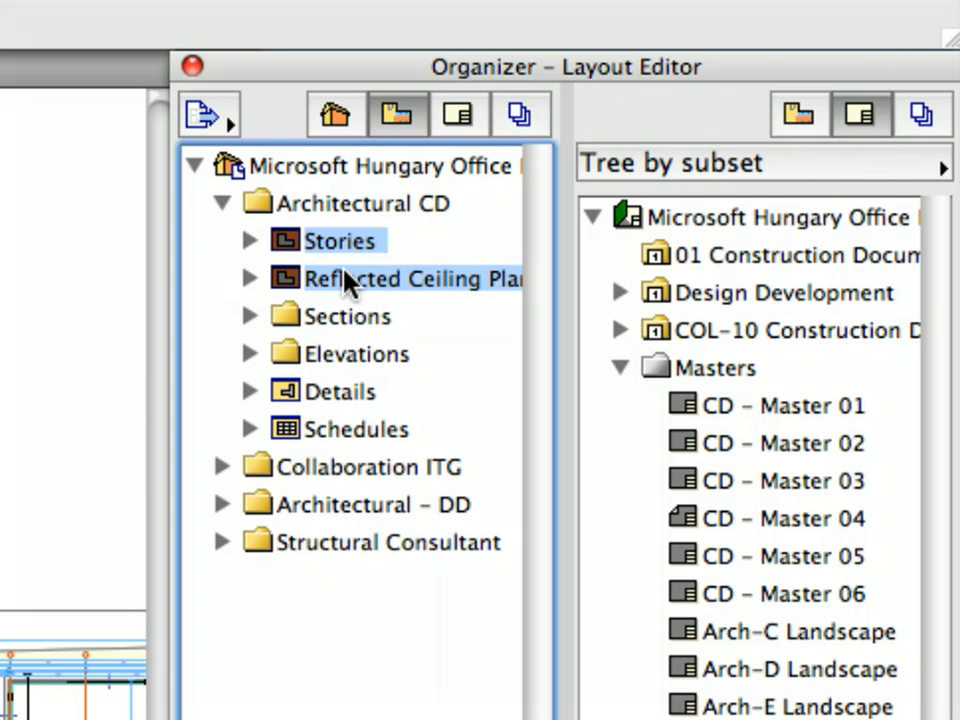
{"action": "left_click_drag", "start_coordinate": [344, 271], "coordinate": [718, 254]}
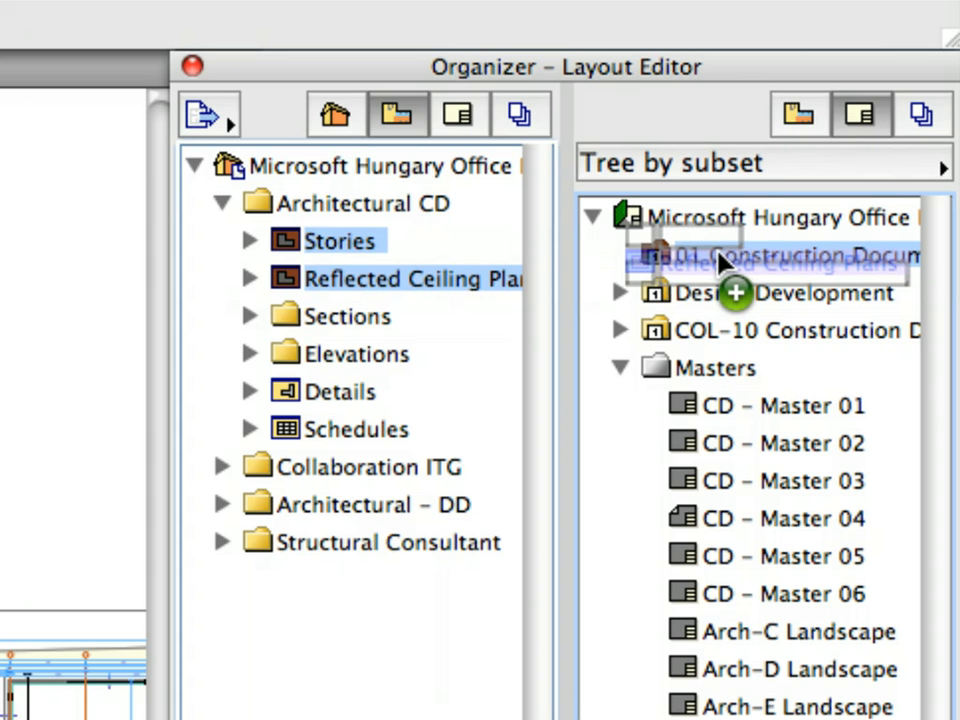
{"action": "left_click_drag", "start_coordinate": [718, 257], "coordinate": [721, 259]}
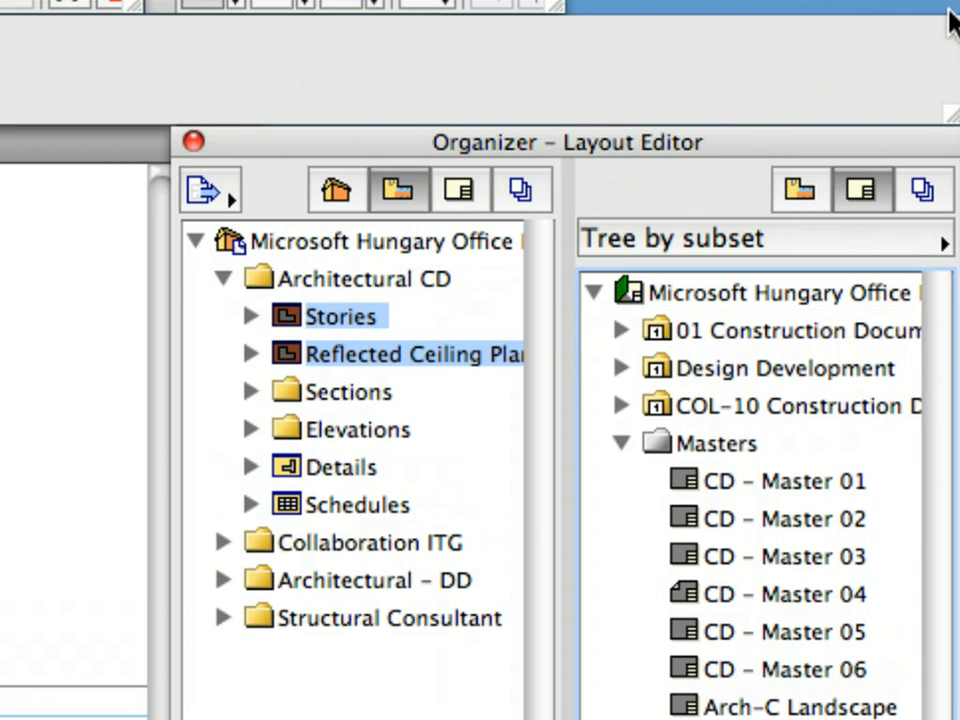
Open the 2nd Floor layout from the Stories subset of 01 Construction Documentation and fit it in the window
{"action": "left_click", "coordinate": [621, 330]}
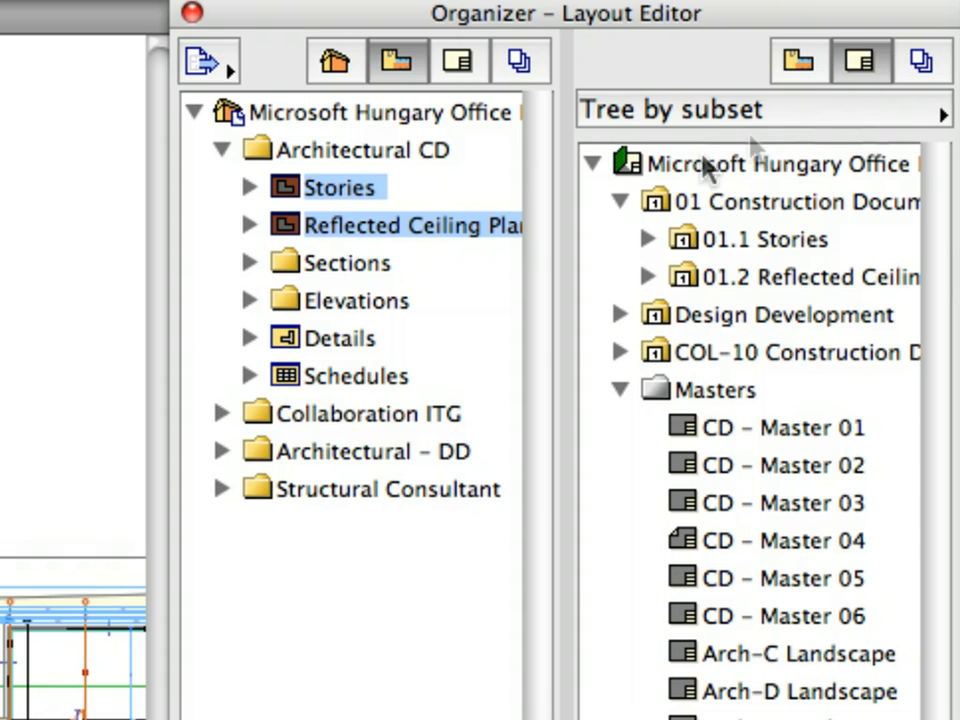
{"action": "left_click", "coordinate": [648, 240]}
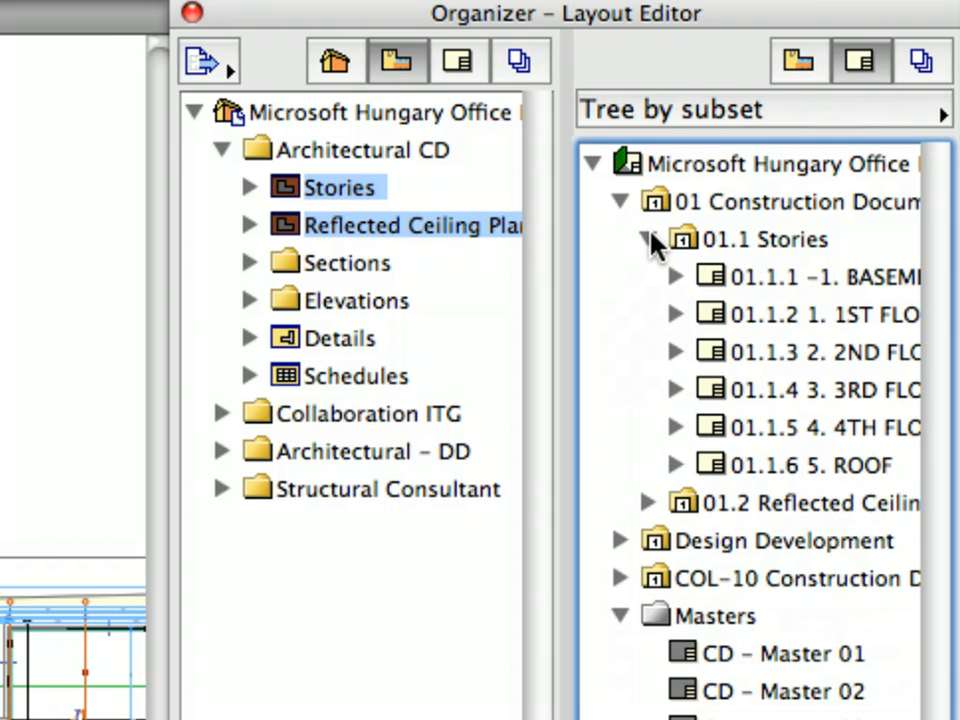
{"action": "left_click", "coordinate": [788, 353]}
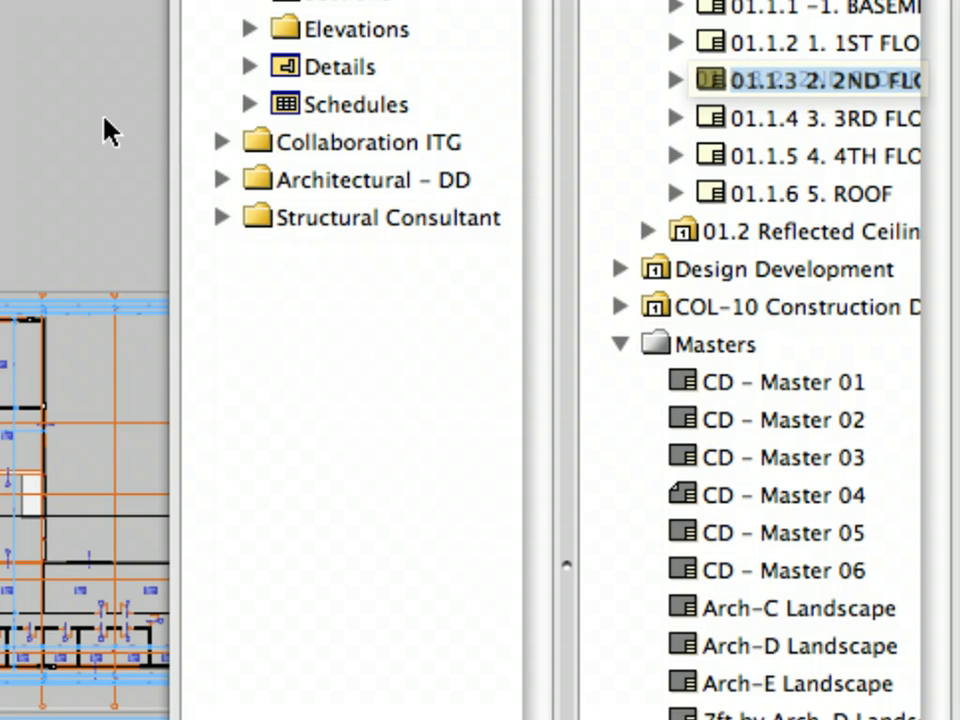
{"action": "right_click", "coordinate": [104, 118]}
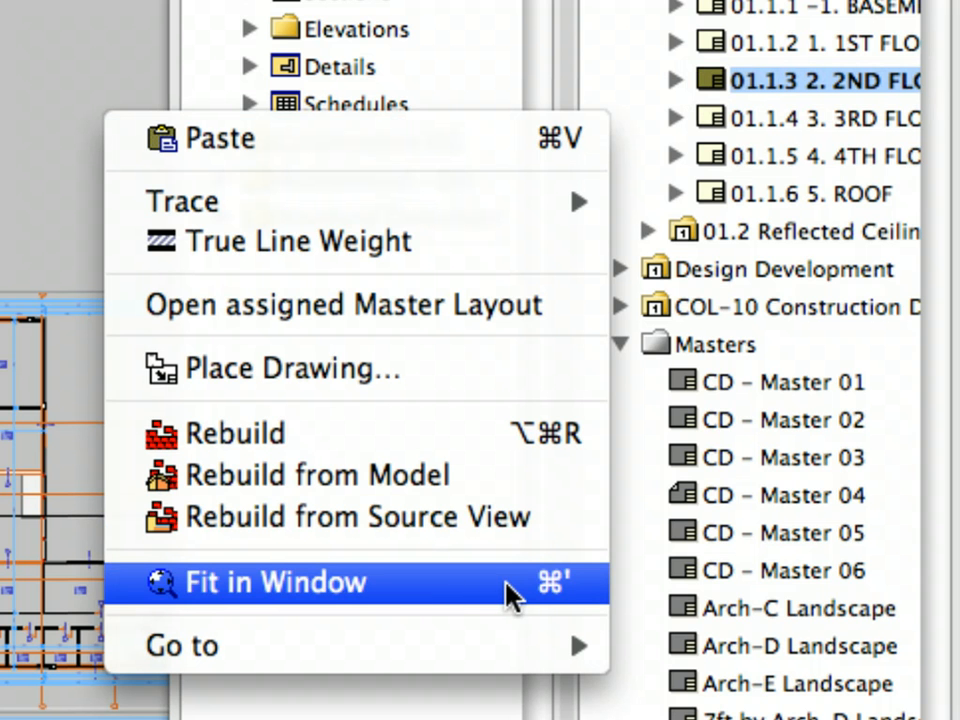
{"action": "left_click", "coordinate": [510, 592]}
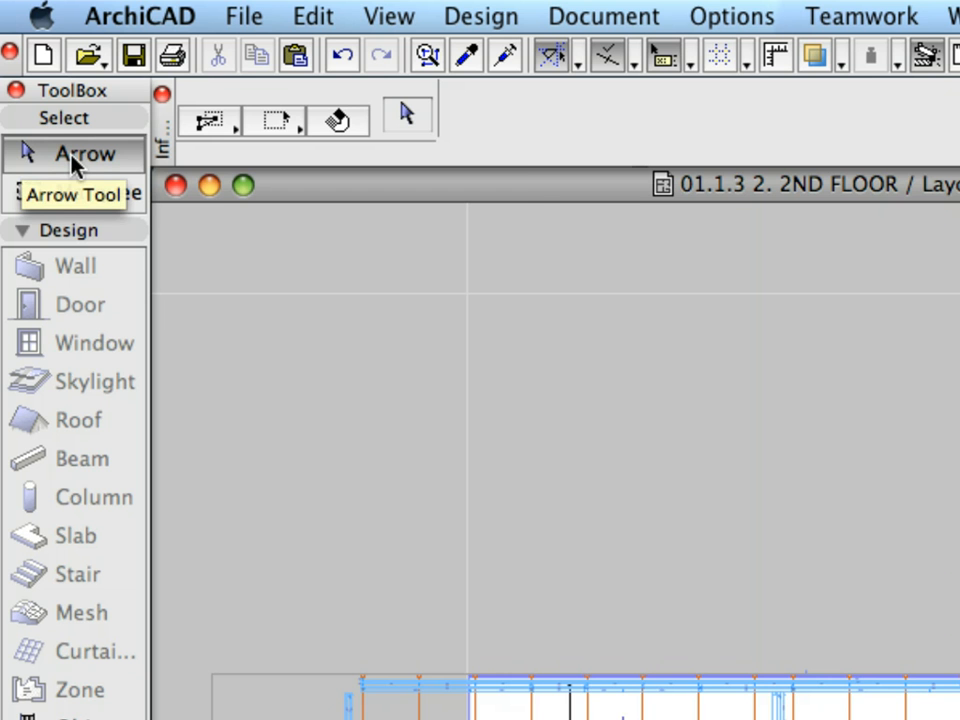
Move the 2nd Floor drawing so its upper-right corner meets the upper-left corner of the title block
{"action": "left_click", "coordinate": [337, 125]}
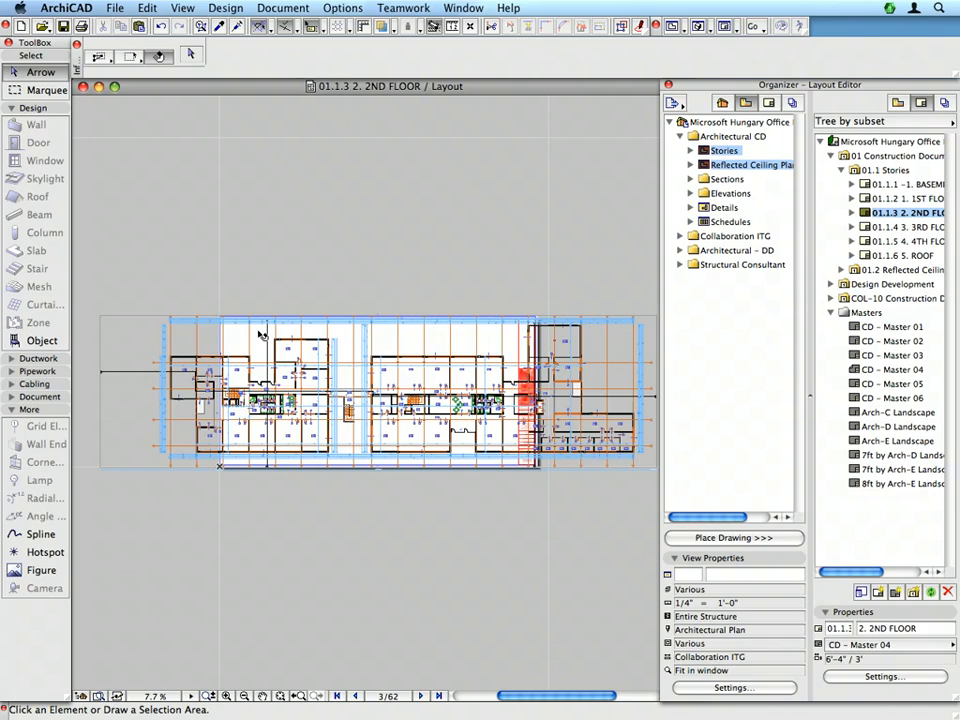
{"action": "left_click", "coordinate": [260, 339]}
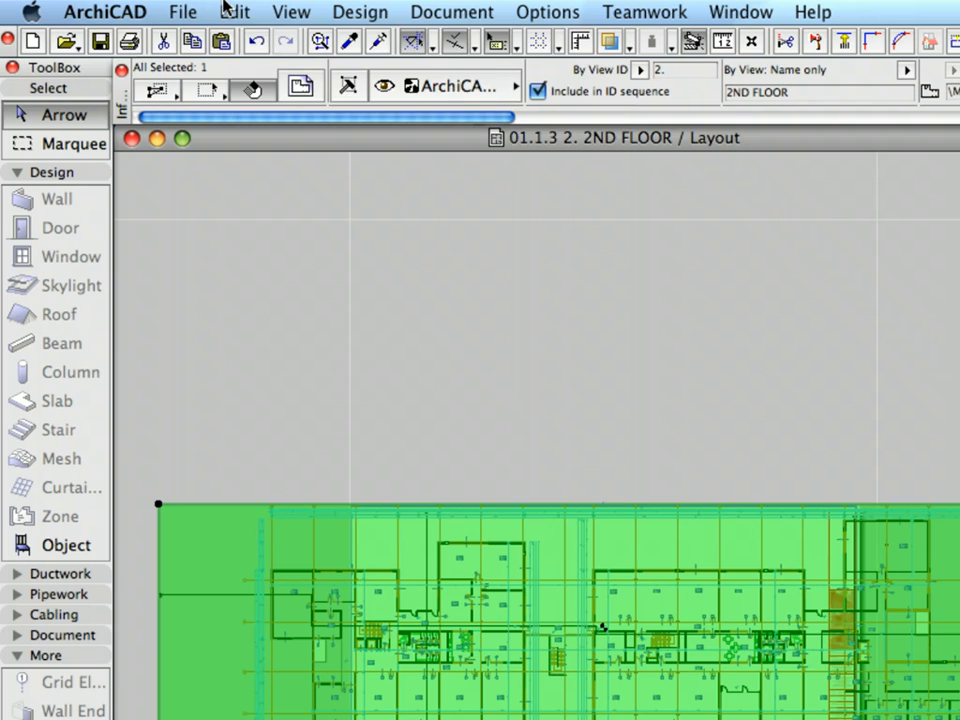
{"action": "left_click", "coordinate": [147, 8]}
{"action": "mouse_move", "coordinate": [313, 426]}
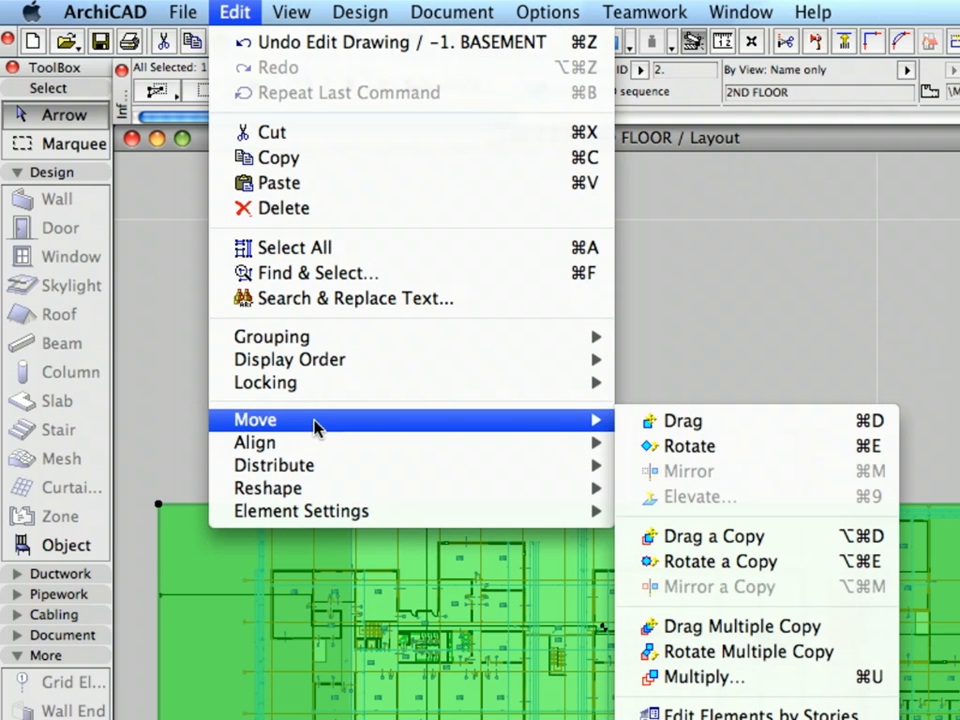
{"action": "left_click", "coordinate": [757, 424]}
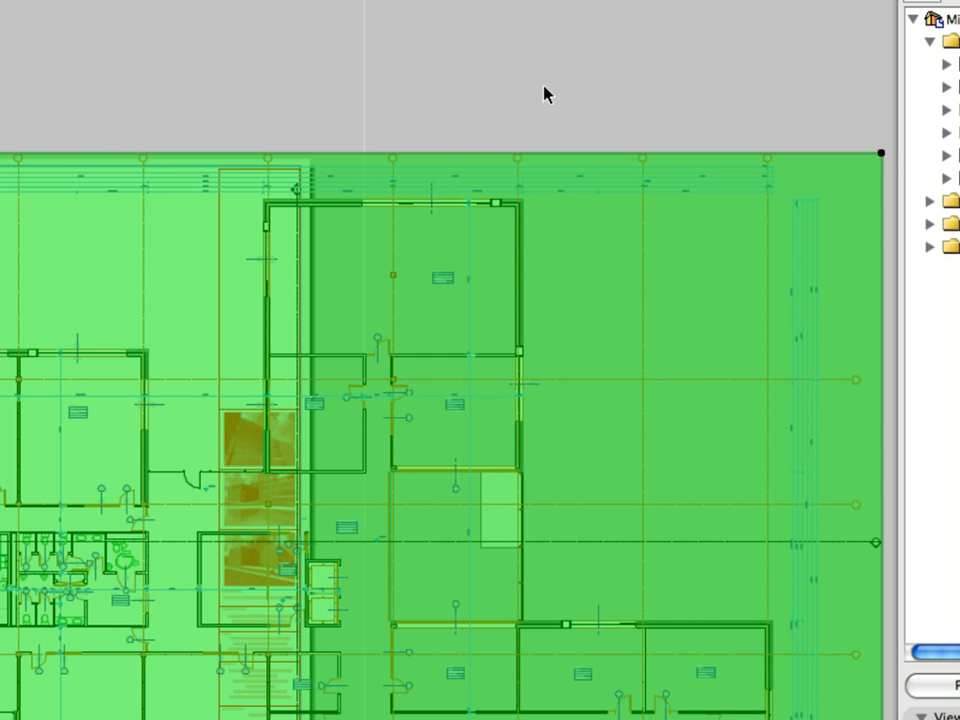
{"action": "left_click", "coordinate": [880, 155]}
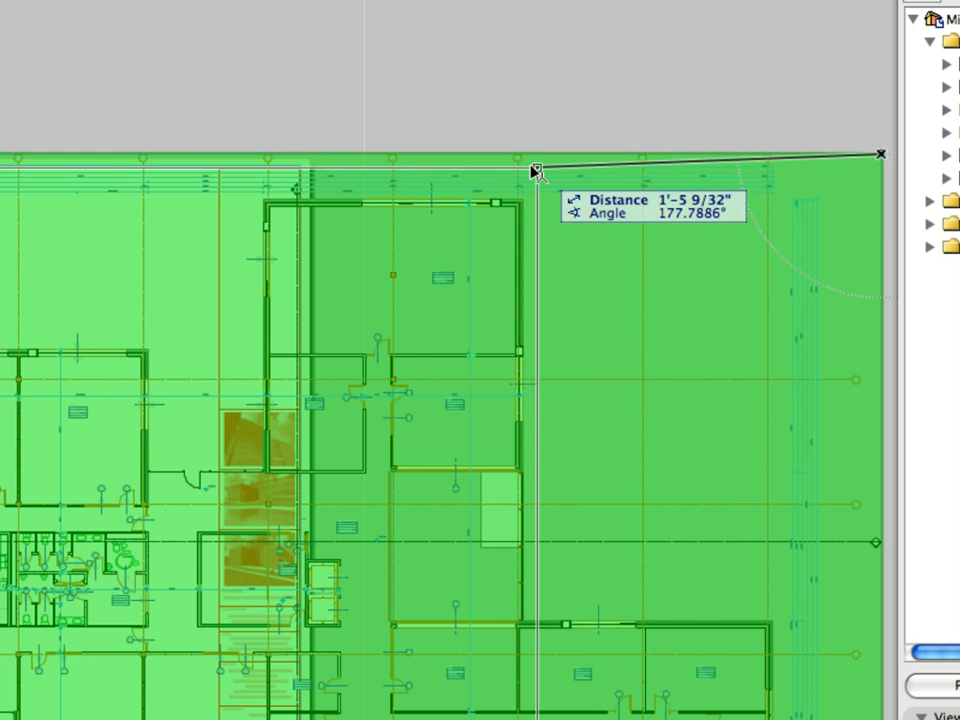
{"action": "left_click", "coordinate": [221, 172]}
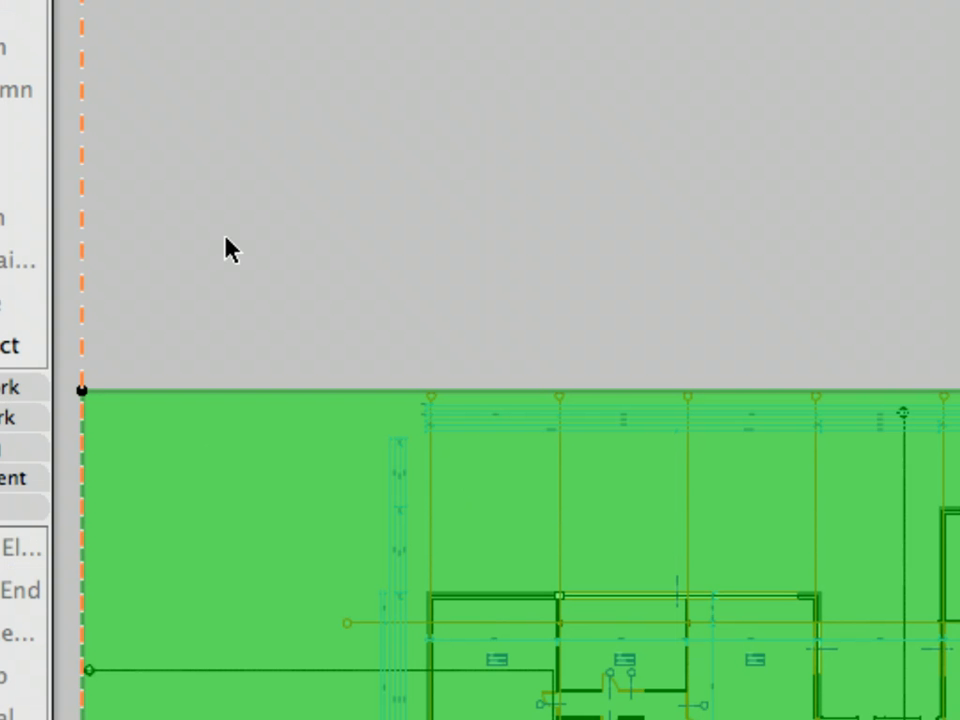
Crop the 2nd Floor drawing by offsetting its left edge to the sheet's left edge, and select everything on the layout
{"action": "left_click", "coordinate": [83, 469]}
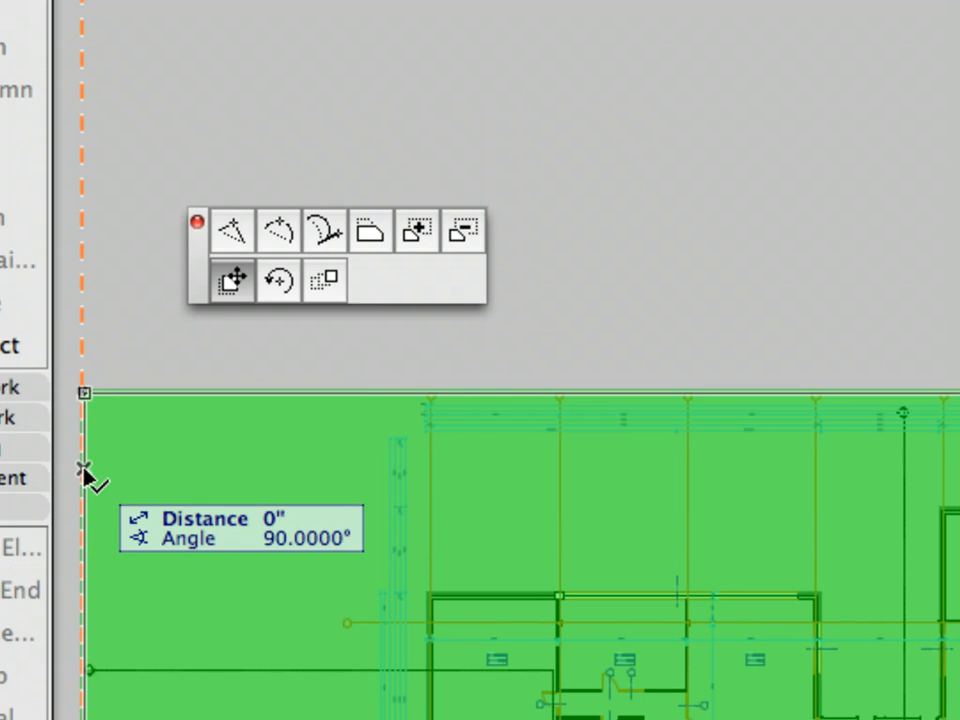
{"action": "left_click", "coordinate": [368, 236]}
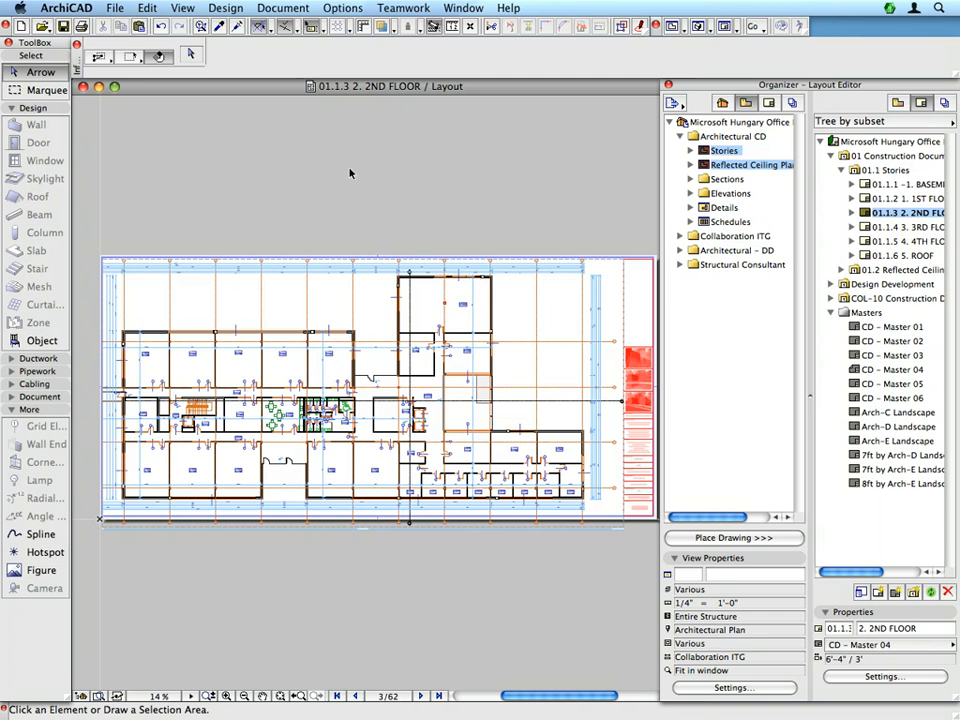
{"action": "key", "text": "super+a"}
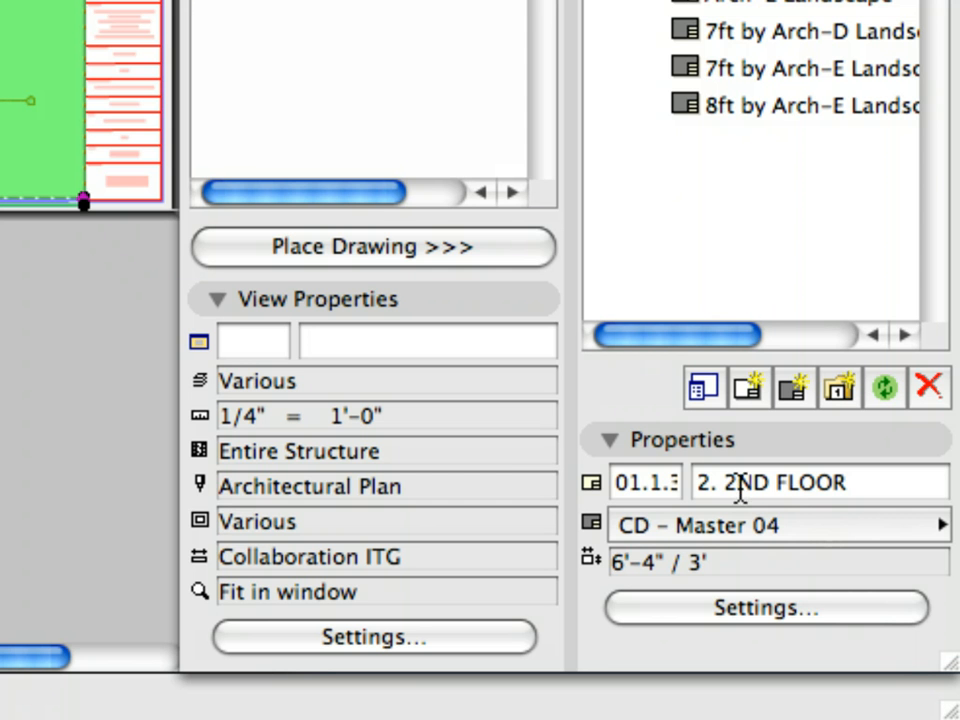
Rename layout 01.1.3 as "2ND FLOOR - Right Wing", dropping the leading number
{"action": "left_click_drag", "start_coordinate": [730, 487], "coordinate": [645, 484]}
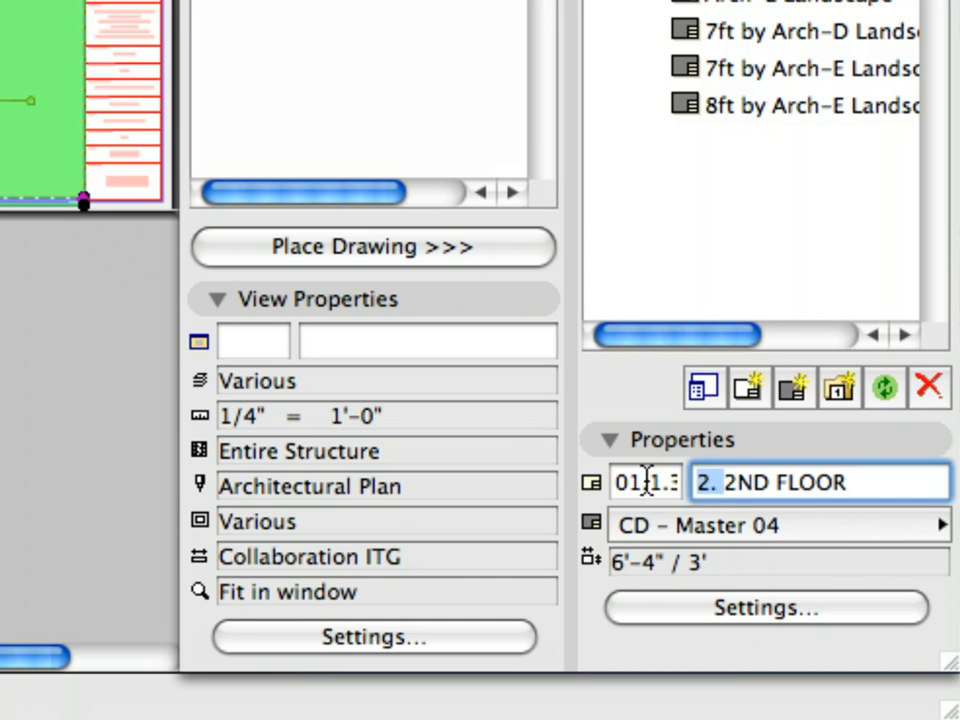
{"action": "key", "text": "BackSpace"}
{"action": "key", "text": "alt+Right"}
{"action": "key", "text": "alt+Right"}
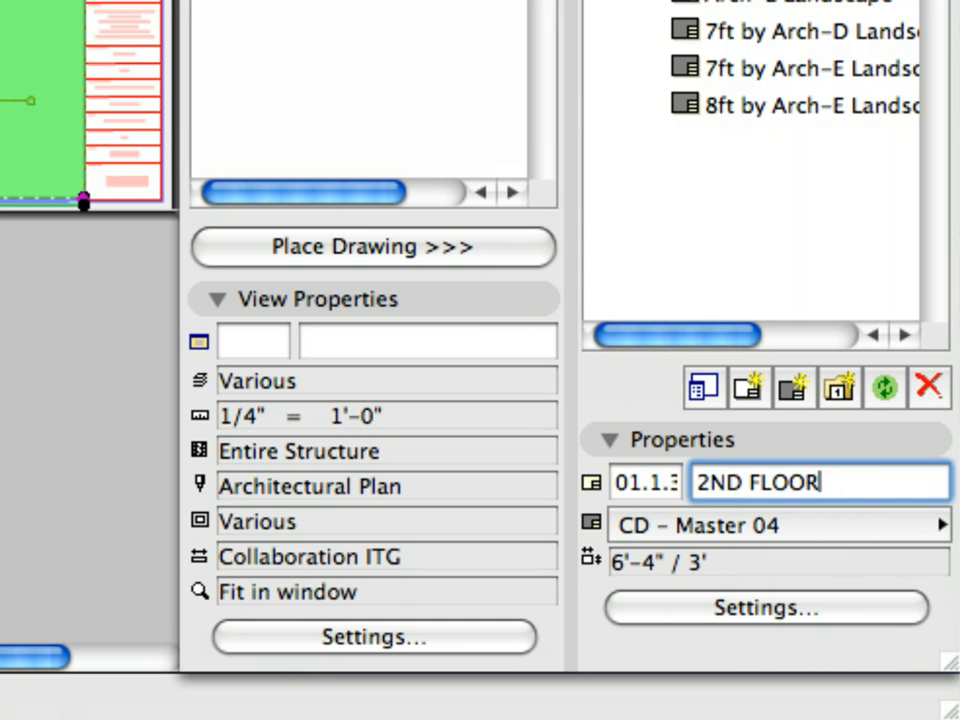
{"action": "type", "text": "- Right"}
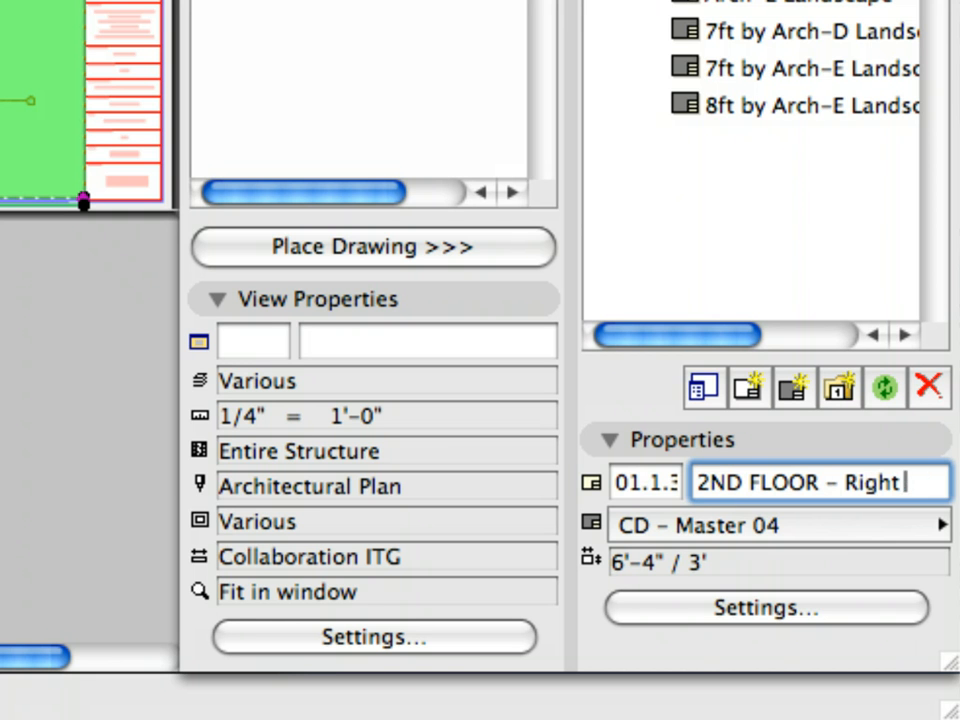
{"action": "type", "text": " Wing"}
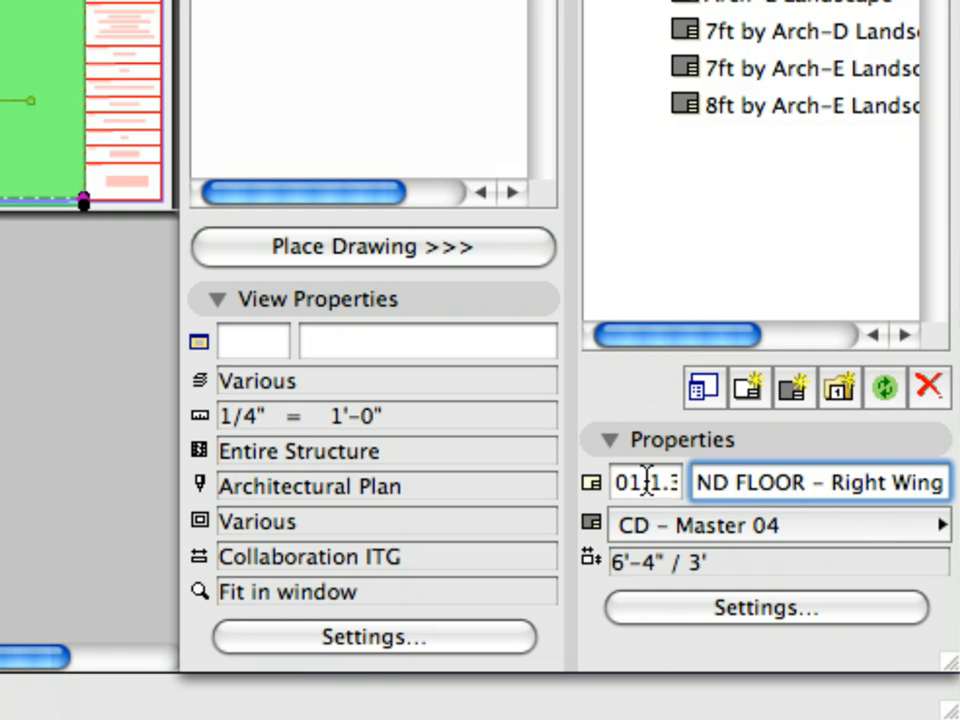
Duplicate the 2ND FLOOR - Right Wing layout directly below itself in the 01.1 Stories subset and open the copy
{"action": "left_click", "coordinate": [716, 265]}
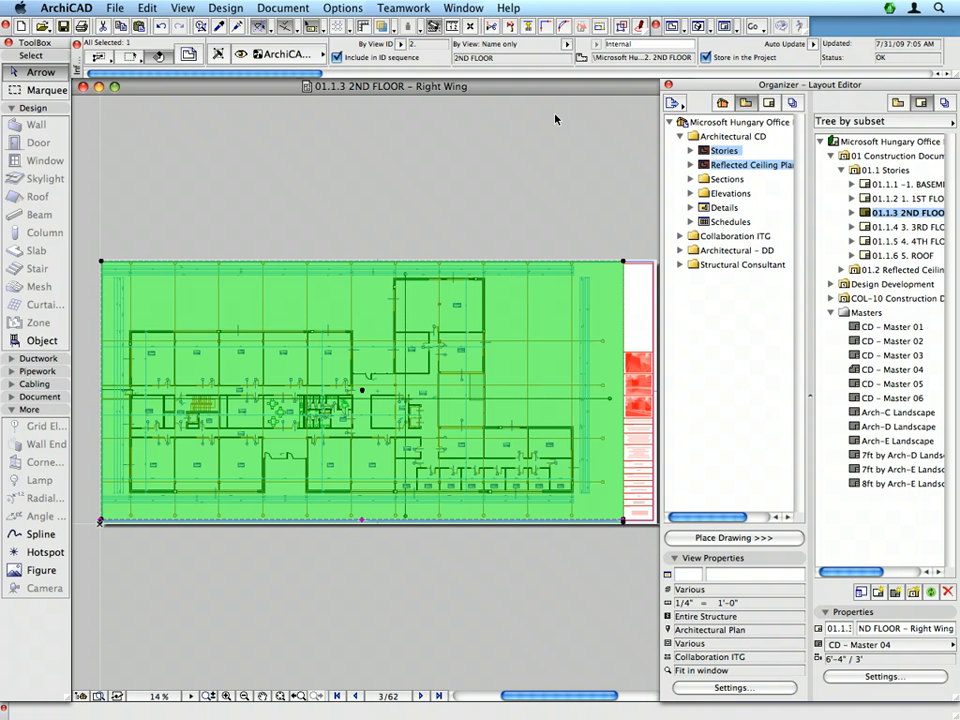
{"action": "left_click", "coordinate": [556, 120]}
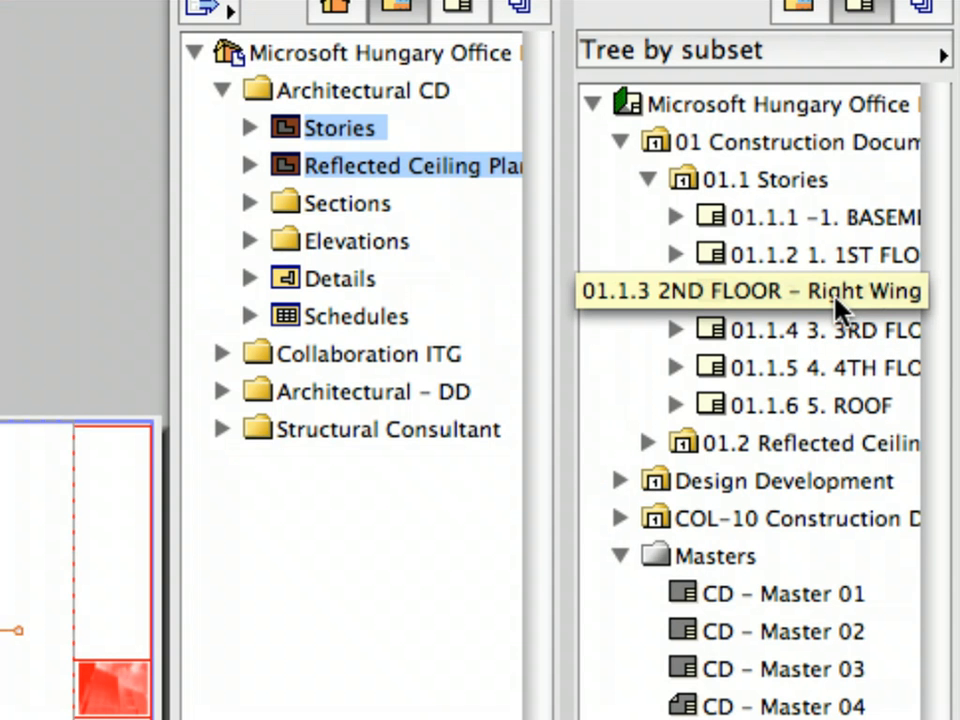
{"action": "left_click", "coordinate": [838, 292]}
{"action": "left_click_drag", "start_coordinate": [835, 295], "coordinate": [837, 316]}
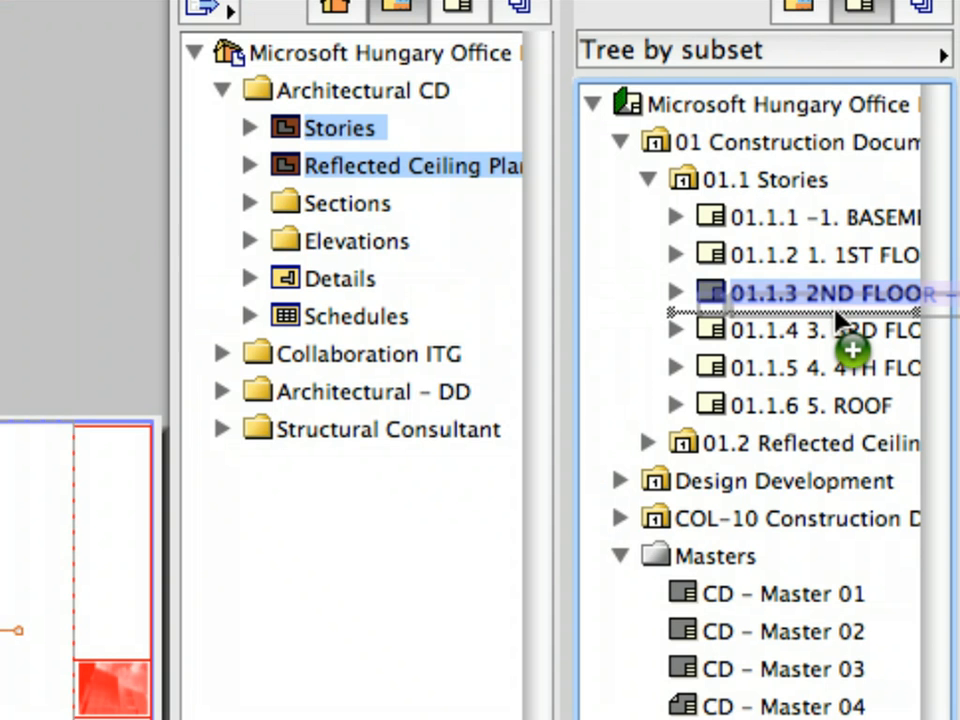
{"action": "left_click_drag", "start_coordinate": [836, 313], "coordinate": [837, 314]}
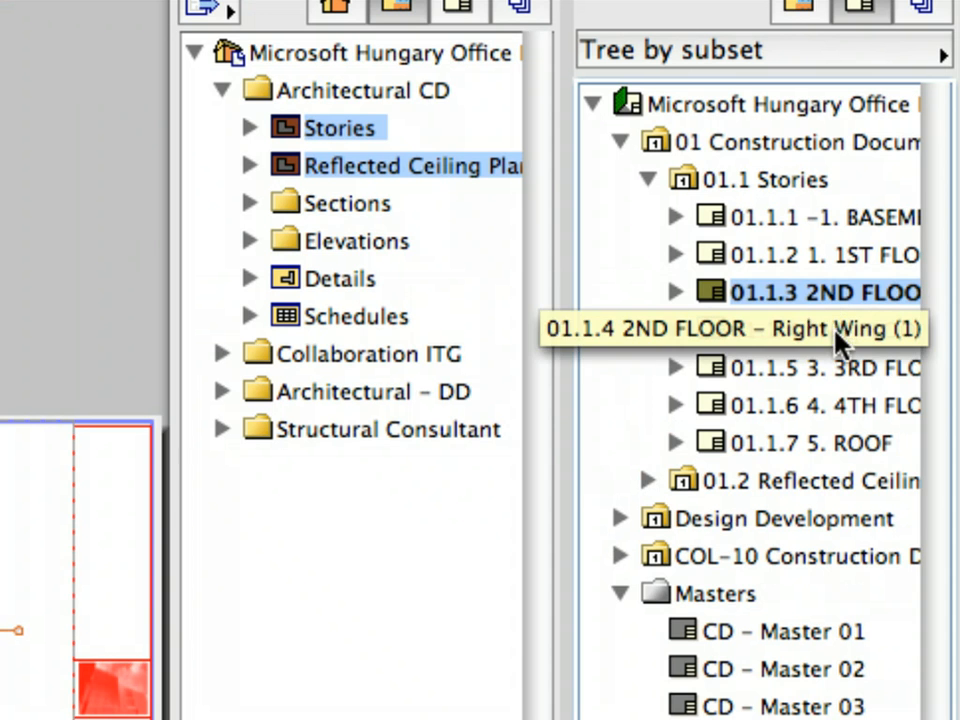
{"action": "left_click", "coordinate": [836, 338]}
{"action": "double_click", "coordinate": [838, 340]}
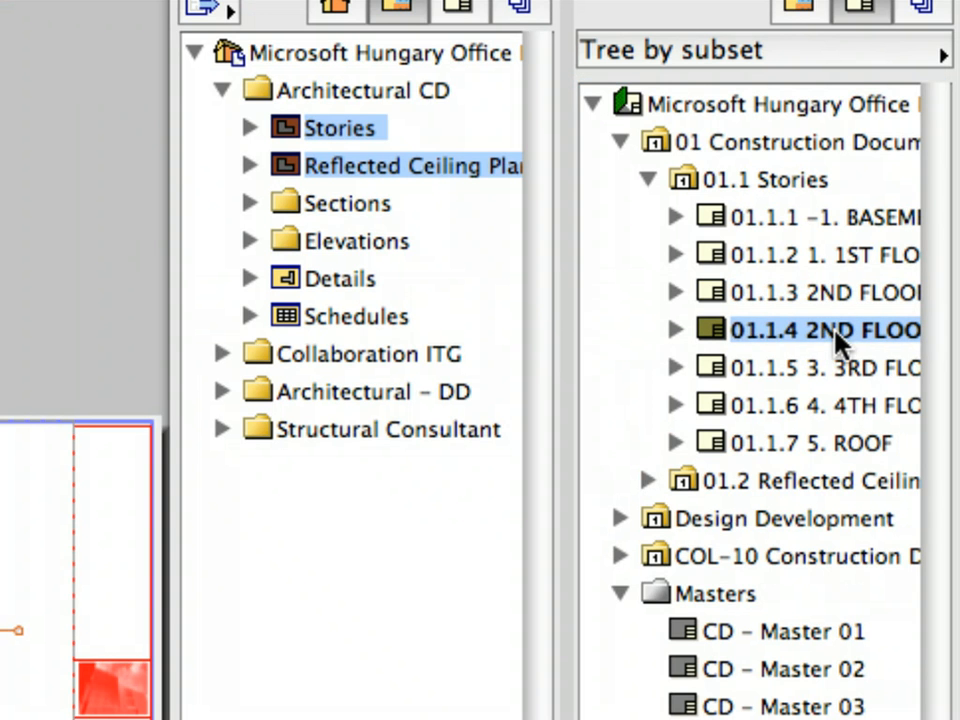
Rename the copied layout 01.1.4 as "2ND FLOOR - Left Wing", removing the trailing "(1)"
{"action": "scroll", "coordinate": [838, 340], "scroll_direction": "right", "scroll_amount": 3}
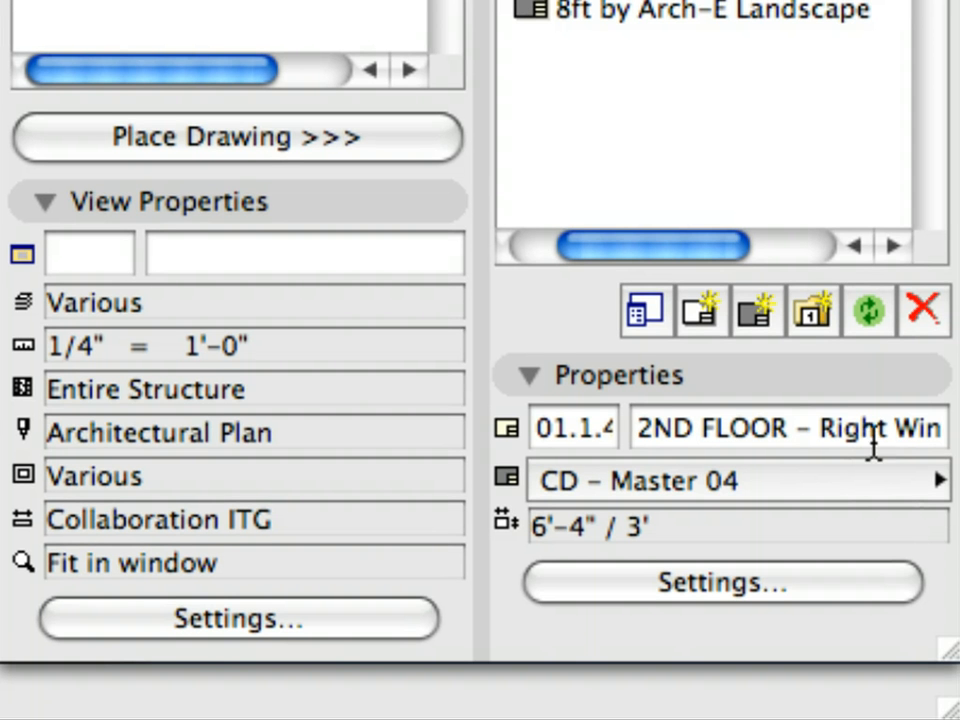
{"action": "left_click", "coordinate": [885, 436]}
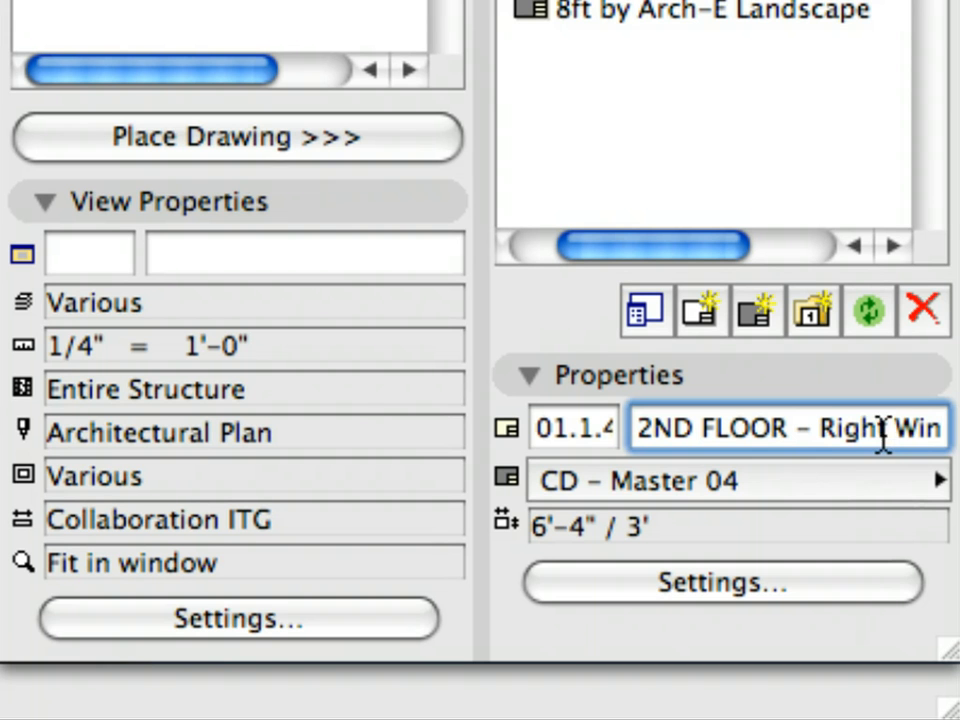
{"action": "left_click_drag", "start_coordinate": [885, 436], "coordinate": [822, 442]}
{"action": "type", "text": "Left"}
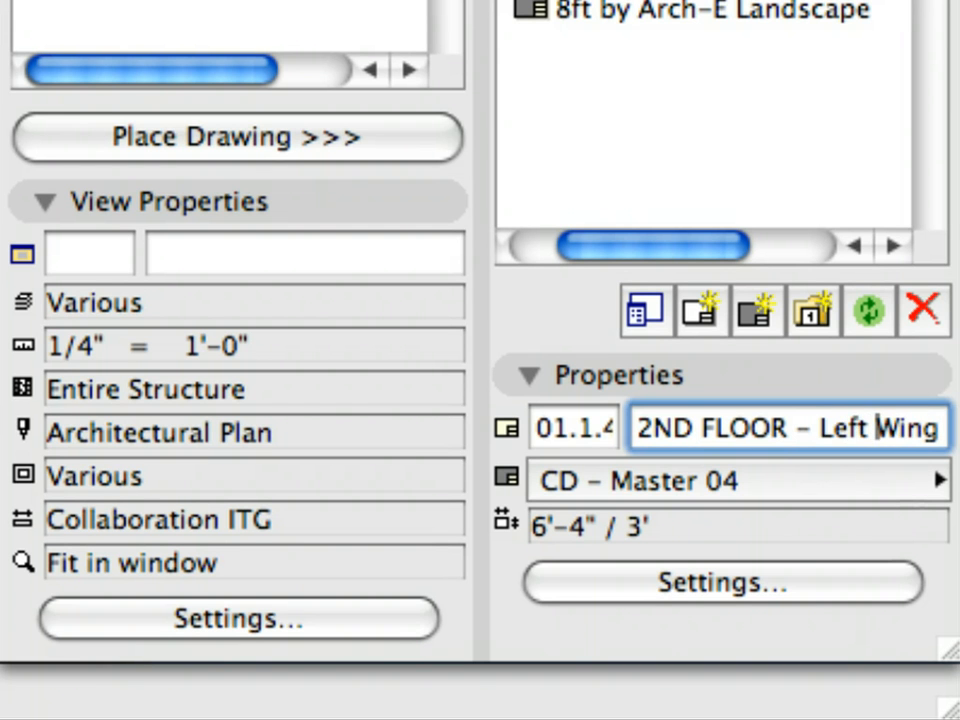
{"action": "left_click", "coordinate": [941, 428]}
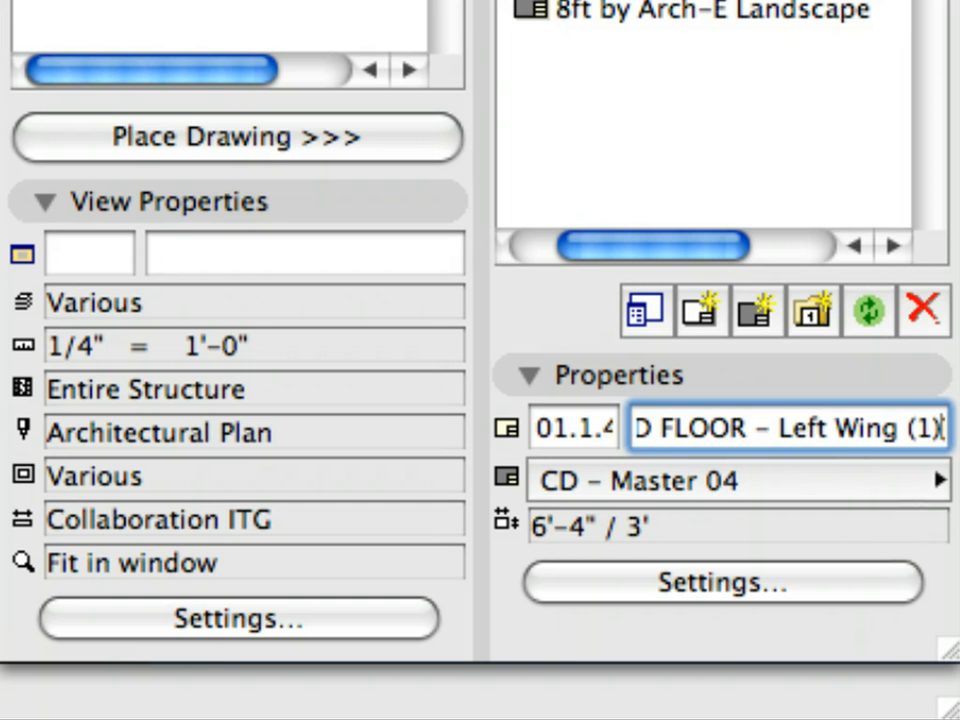
{"action": "key", "text": "BackSpace"}
{"action": "key", "text": "BackSpace"}
{"action": "key", "text": "BackSpace"}
{"action": "key", "text": "BackSpace"}
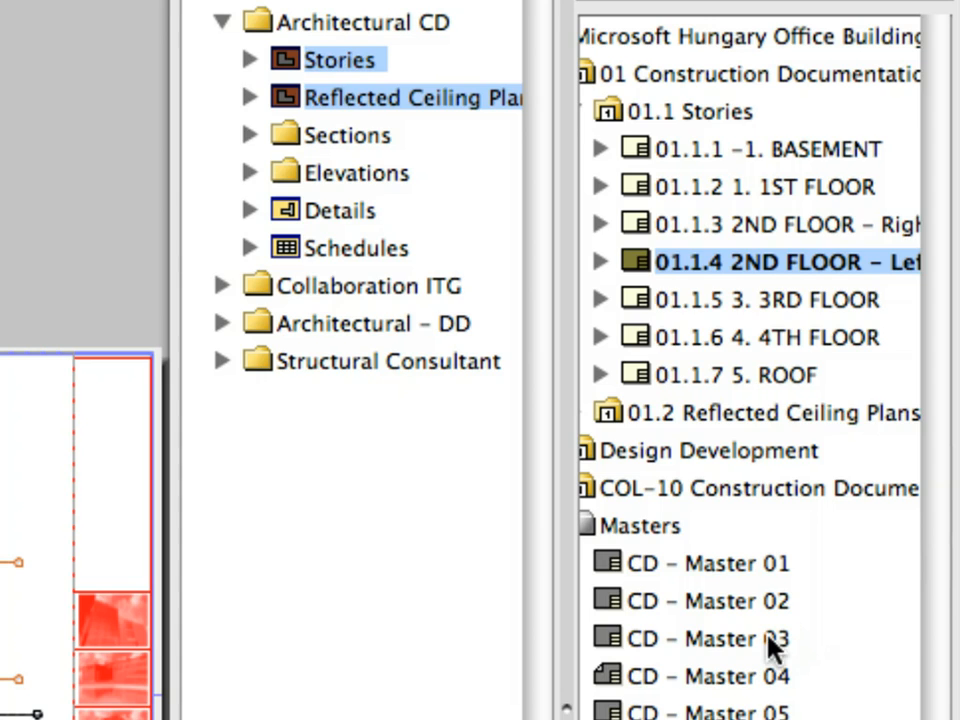
Apply CD - Master 03 to the Left Wing layout and crop its drawing by offsetting the right edge to the title block
{"action": "left_click", "coordinate": [765, 640]}
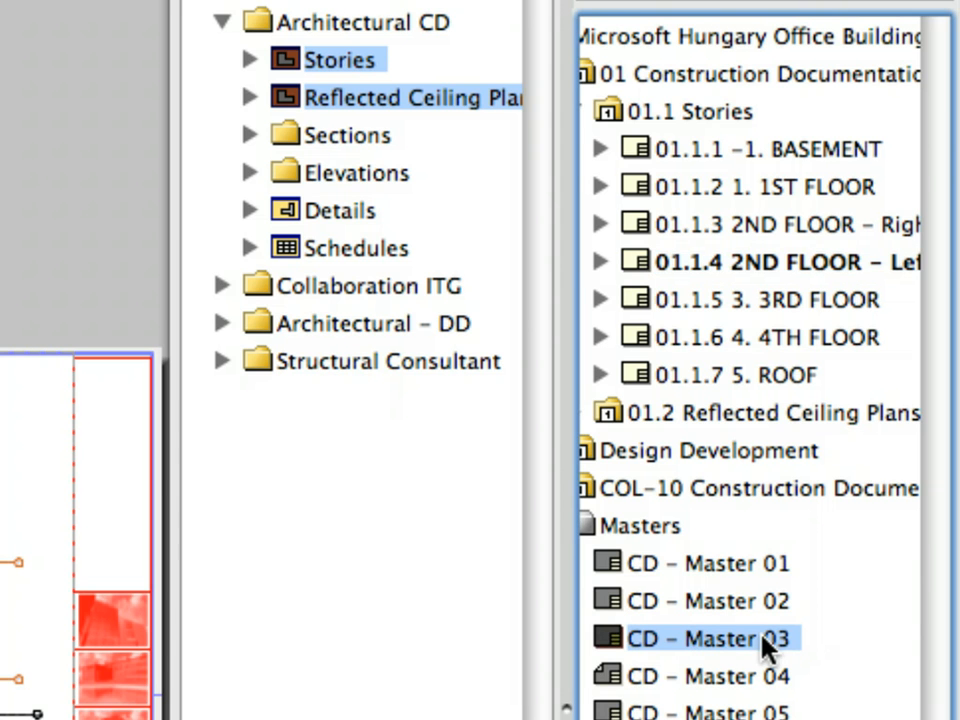
{"action": "left_click_drag", "start_coordinate": [767, 642], "coordinate": [828, 268]}
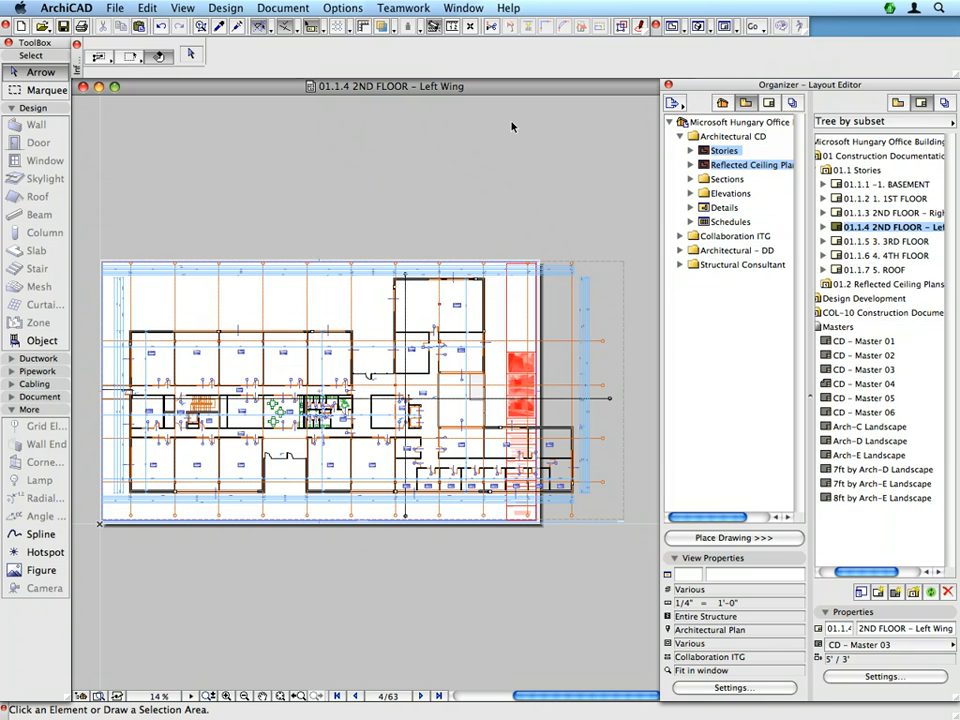
{"action": "left_click", "coordinate": [516, 317]}
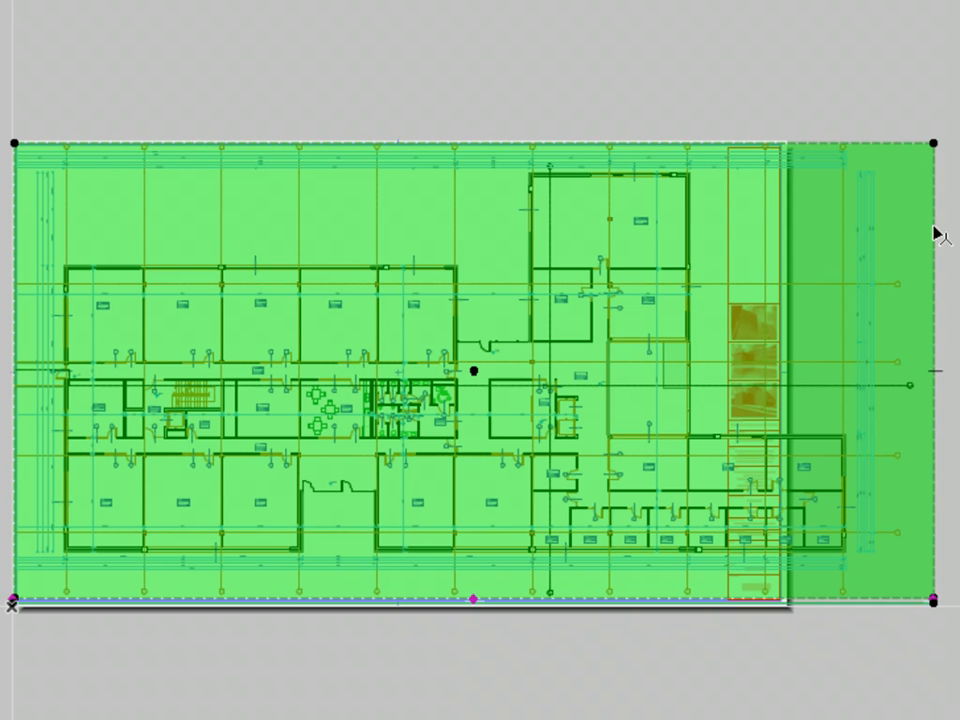
{"action": "left_click", "coordinate": [934, 221]}
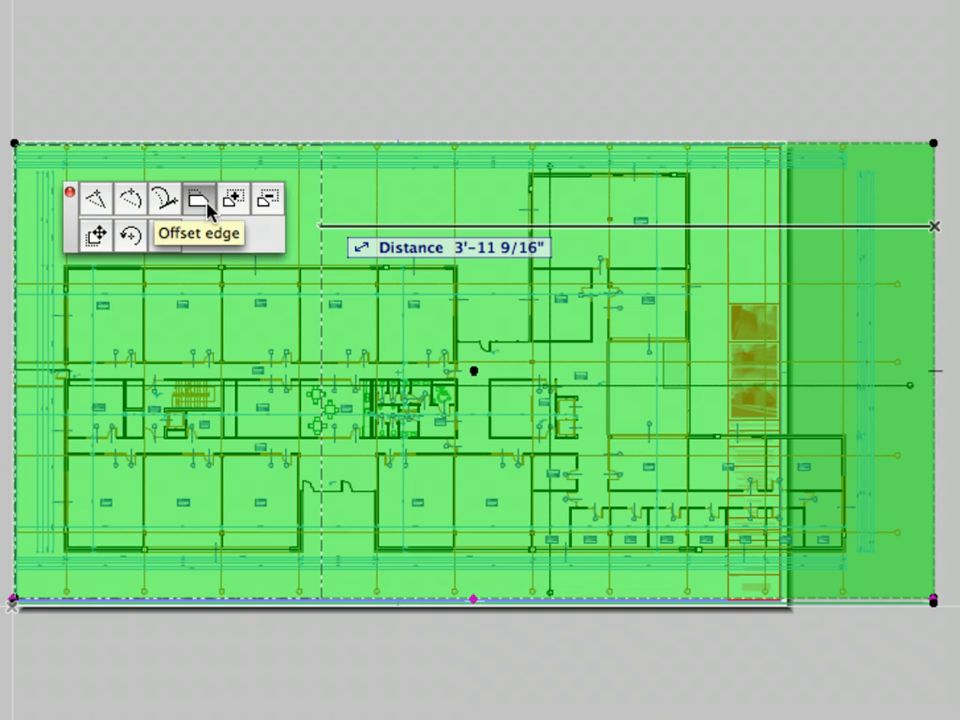
{"action": "left_click", "coordinate": [731, 195]}
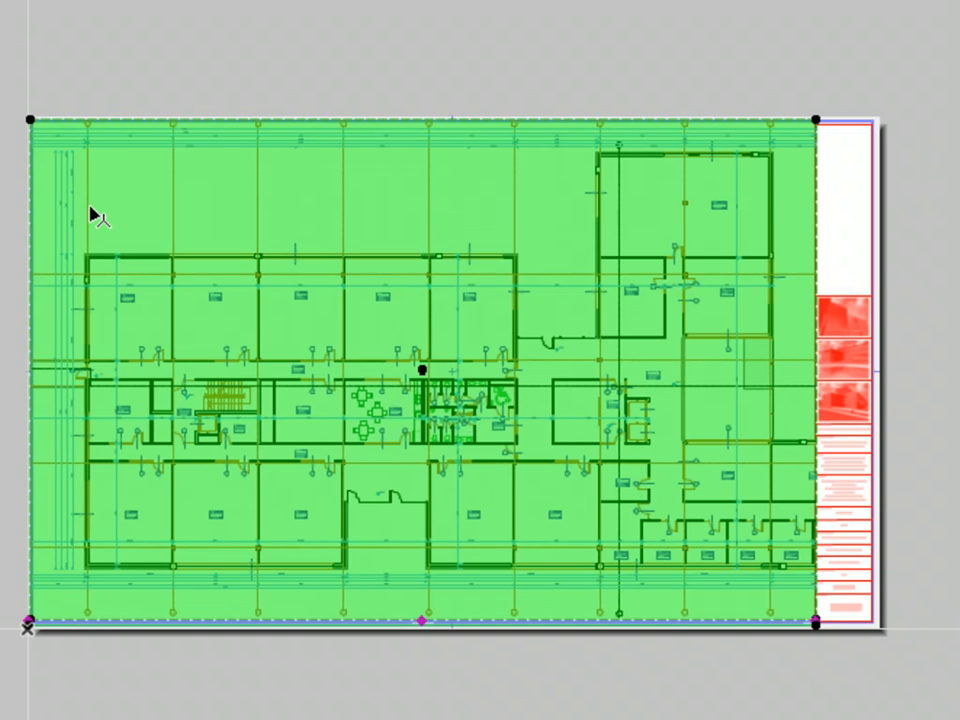
Move the drawing content horizontally inside its frame until the building's left outer wall sits just beside the title block
{"action": "left_click", "coordinate": [91, 215]}
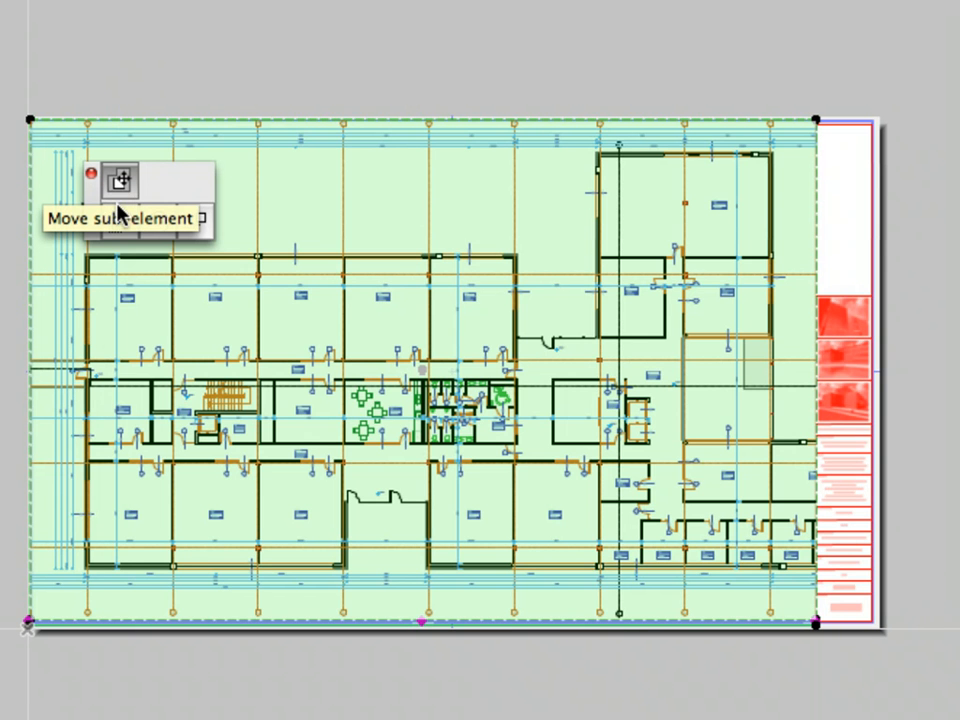
{"action": "left_click", "coordinate": [128, 220]}
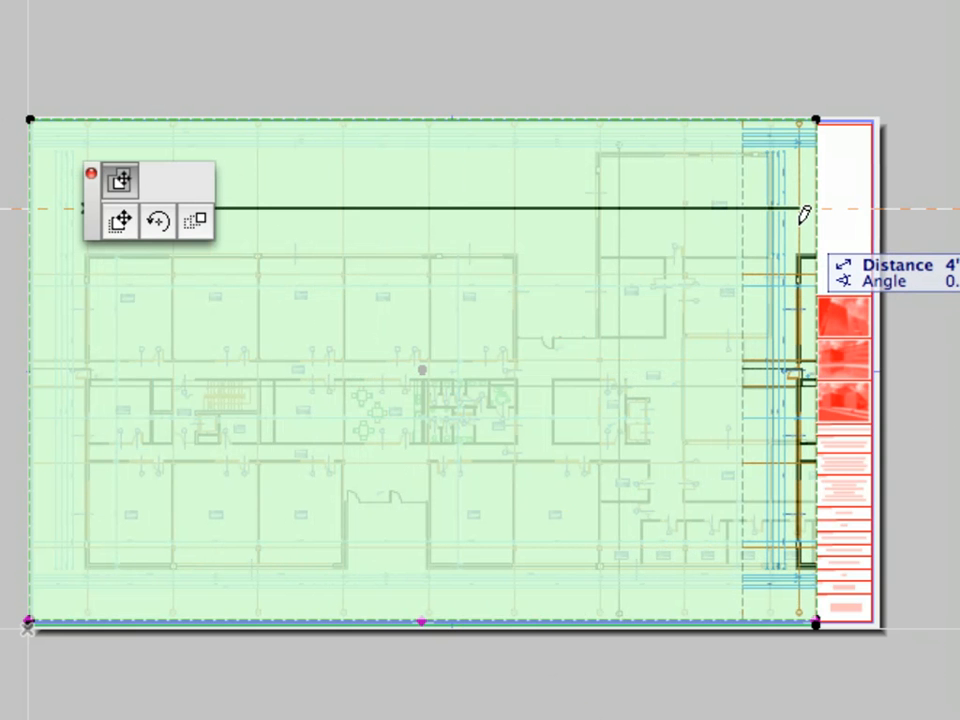
{"action": "left_click", "coordinate": [802, 210]}
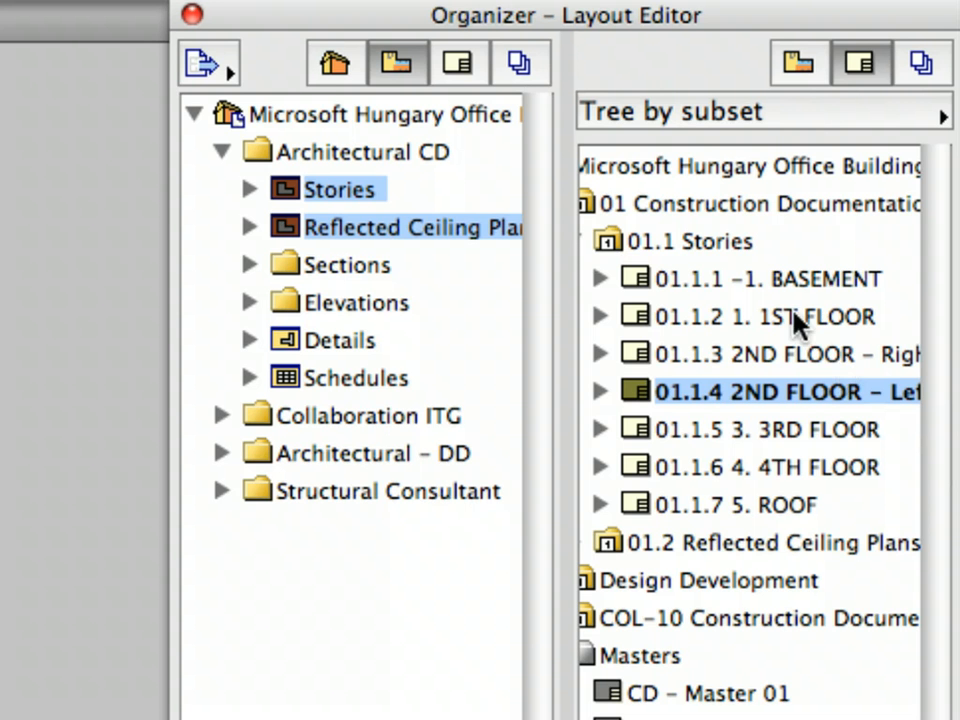
Collapse the 01.1 Stories subset and set CD - Master 01 as the default master layout
{"action": "scroll", "coordinate": [895, 200], "scroll_direction": "left", "scroll_amount": 2}
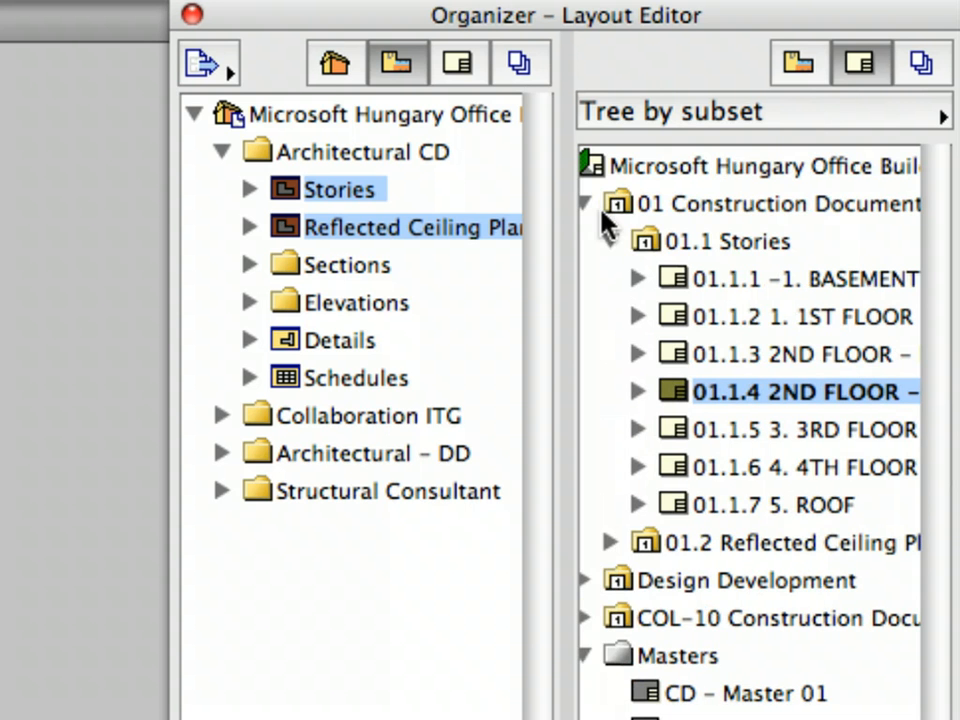
{"action": "left_click", "coordinate": [611, 241]}
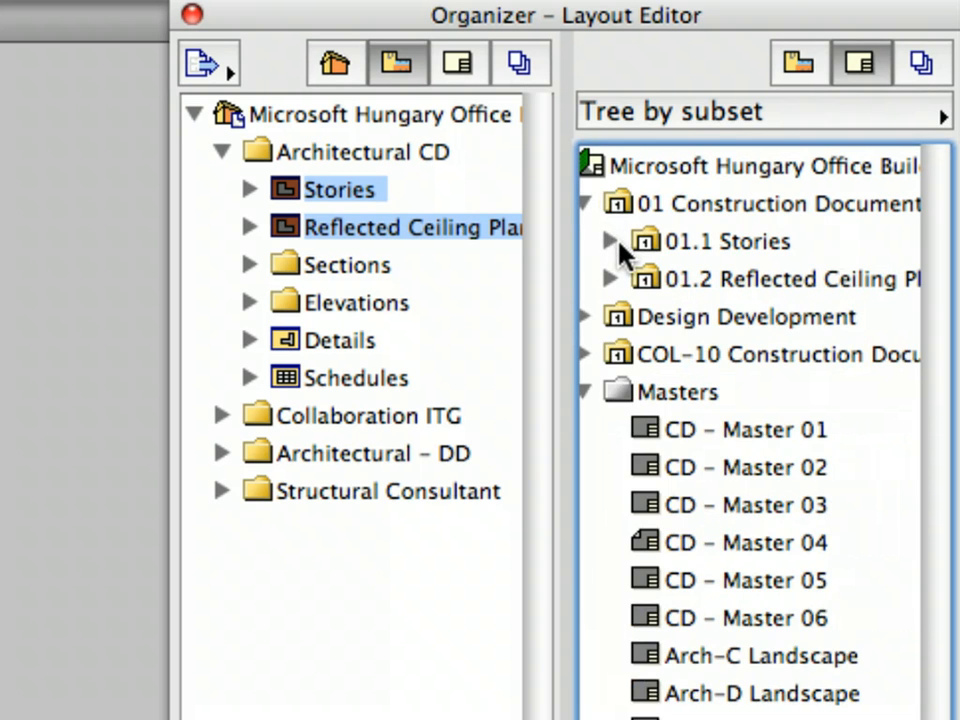
{"action": "scroll", "coordinate": [628, 253], "scroll_direction": "left", "scroll_amount": 2}
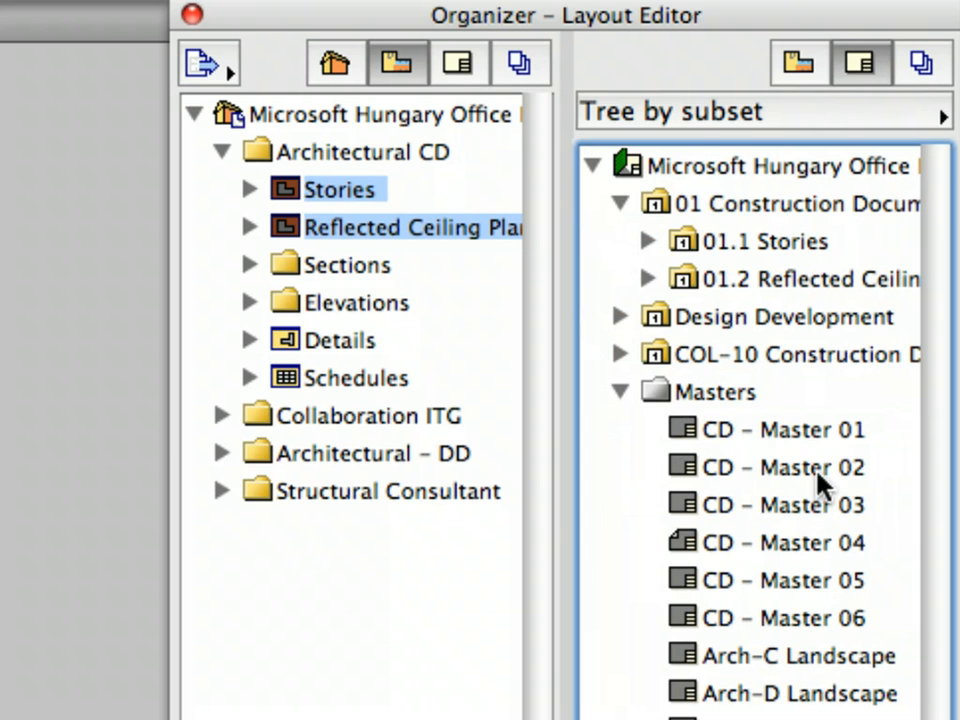
{"action": "left_click", "coordinate": [815, 430]}
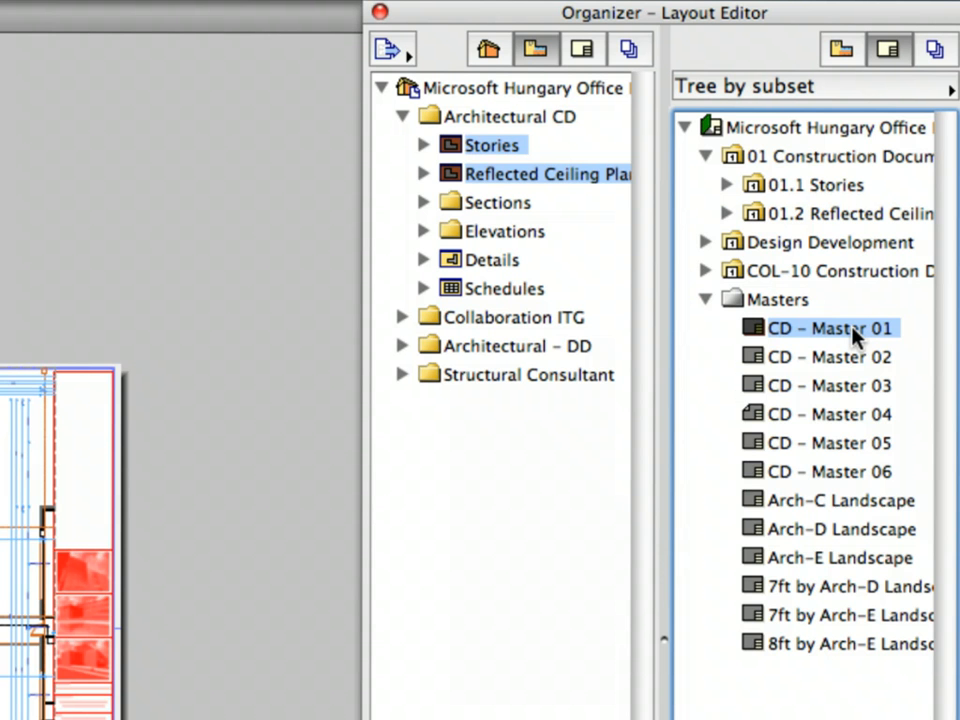
{"action": "right_click", "coordinate": [815, 432]}
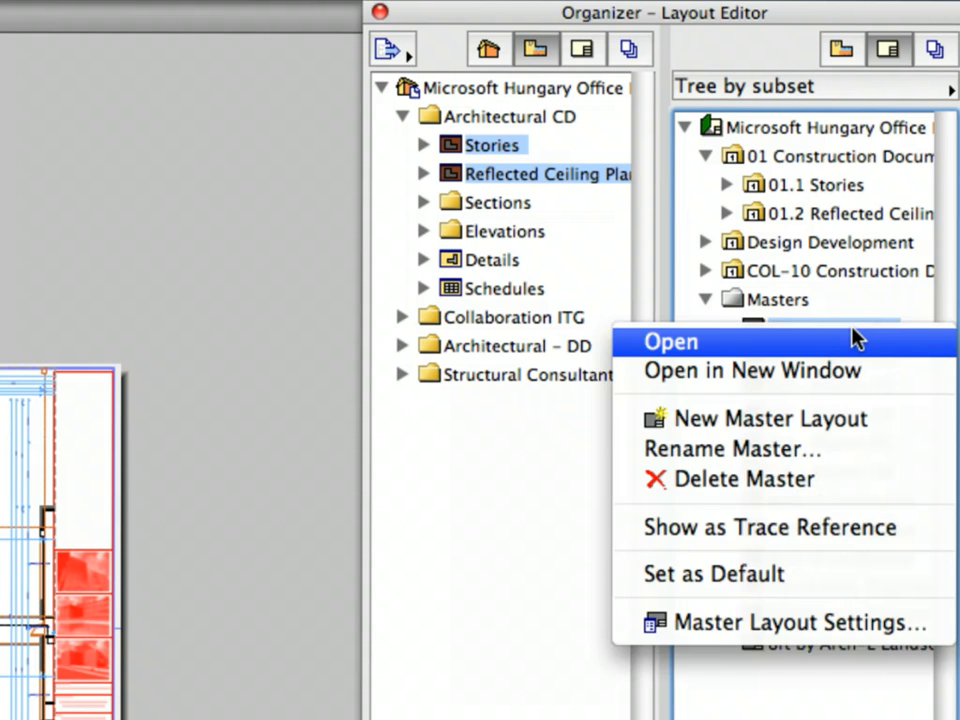
{"action": "left_click", "coordinate": [843, 575]}
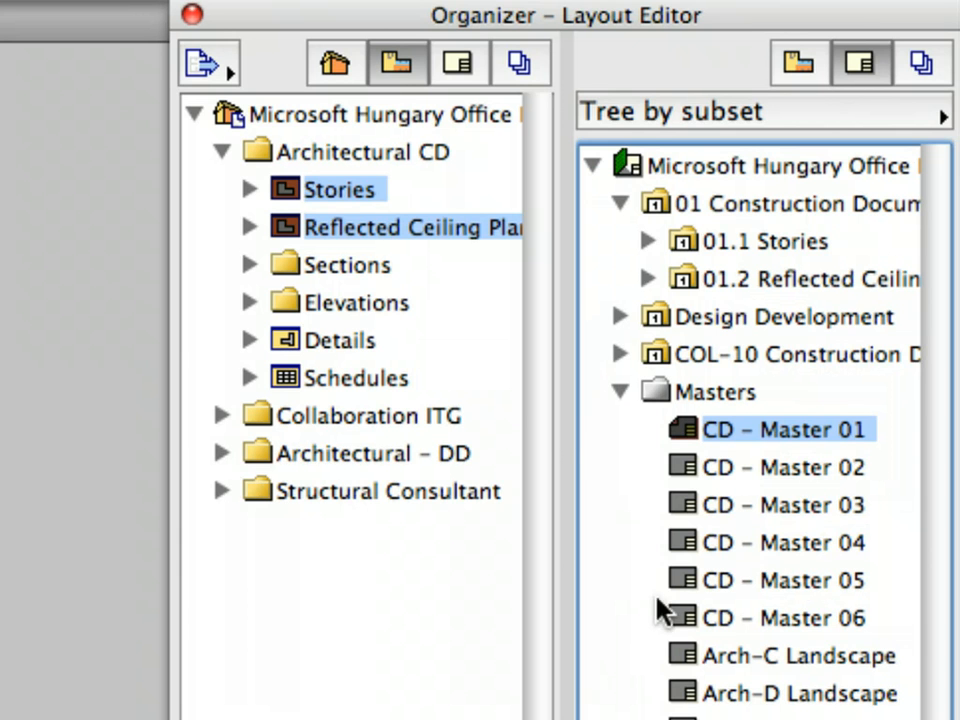
Add the Sections and Elevations folders from Architectural CD to the 01 Construction Documentation subset after the Reflected Ceiling Plans
{"action": "left_click", "coordinate": [363, 280]}
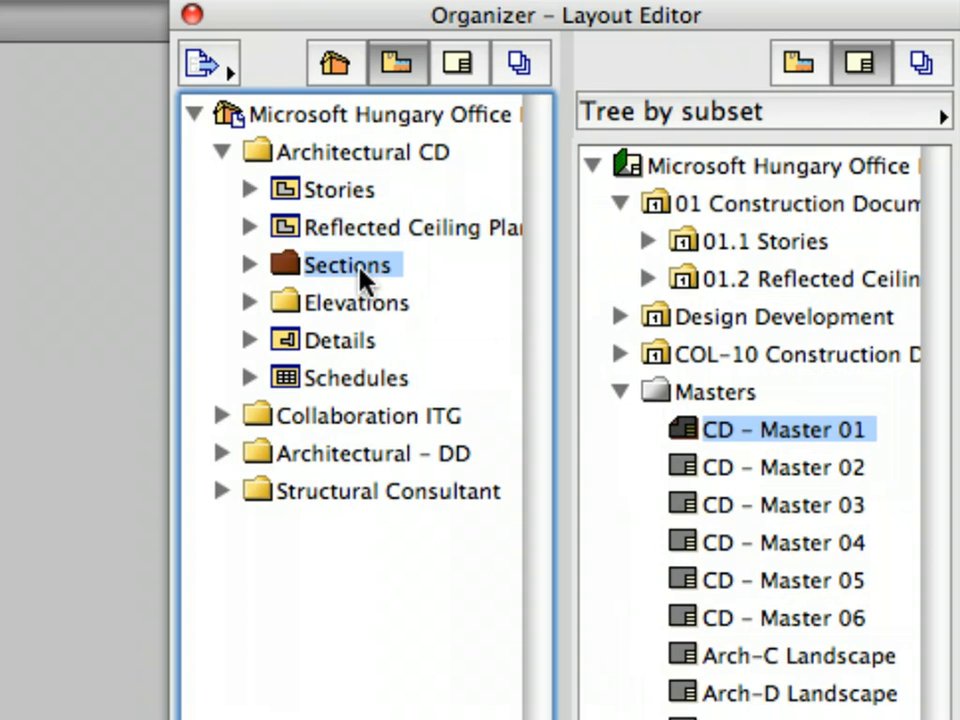
{"action": "left_click", "coordinate": [383, 305], "text": "shift"}
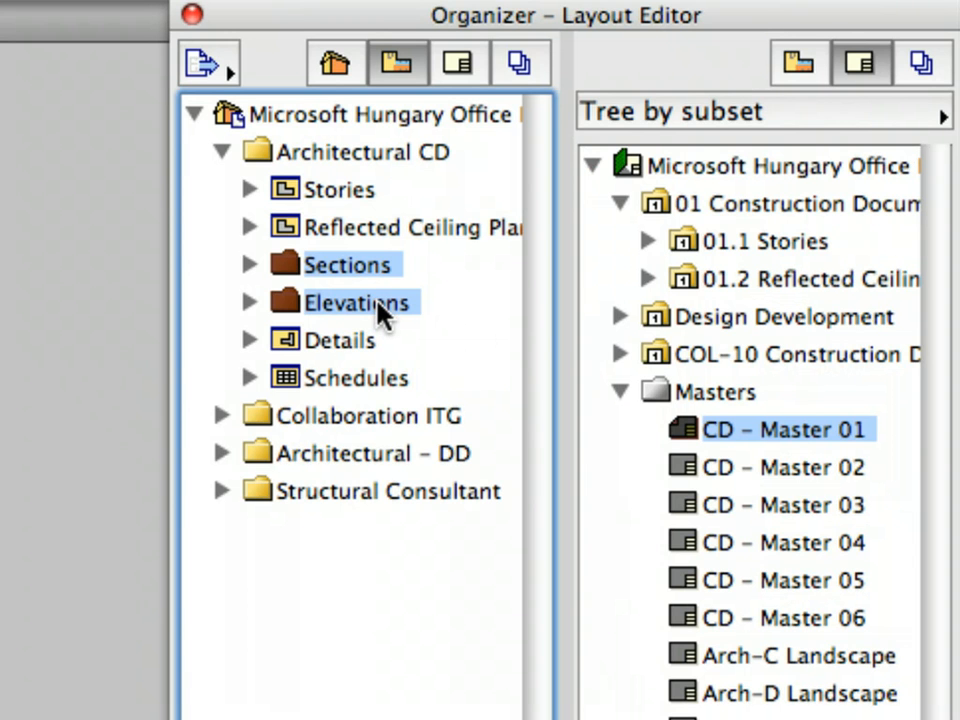
{"action": "left_click_drag", "start_coordinate": [378, 304], "coordinate": [785, 303]}
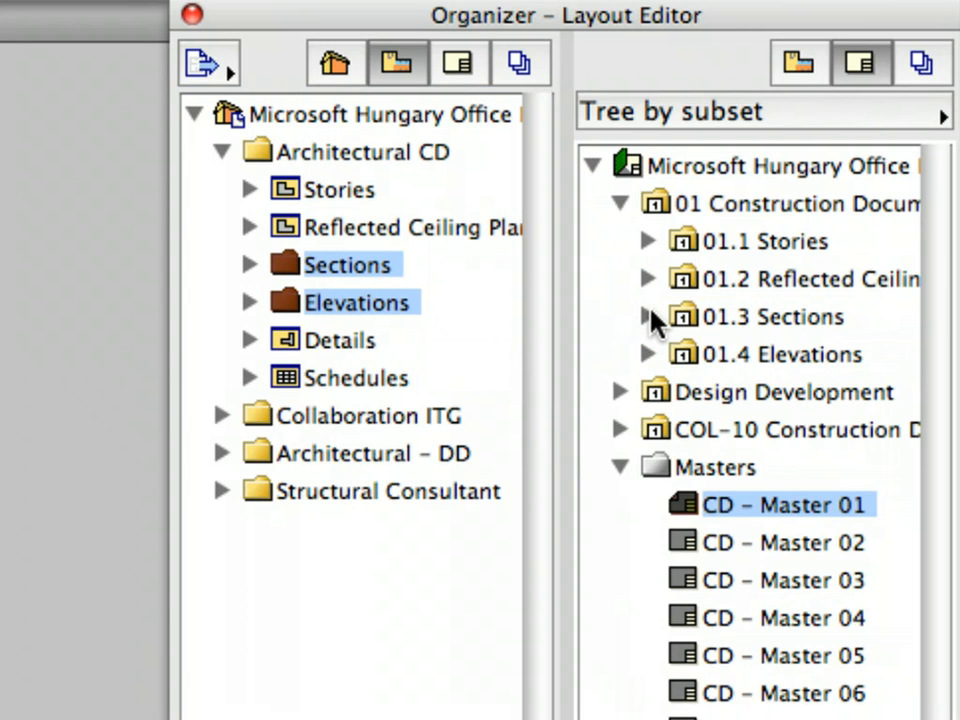
Expand the 01.3 Sections subset and open the 01.3.2 S-02 Cross Section layout
{"action": "left_click", "coordinate": [648, 317]}
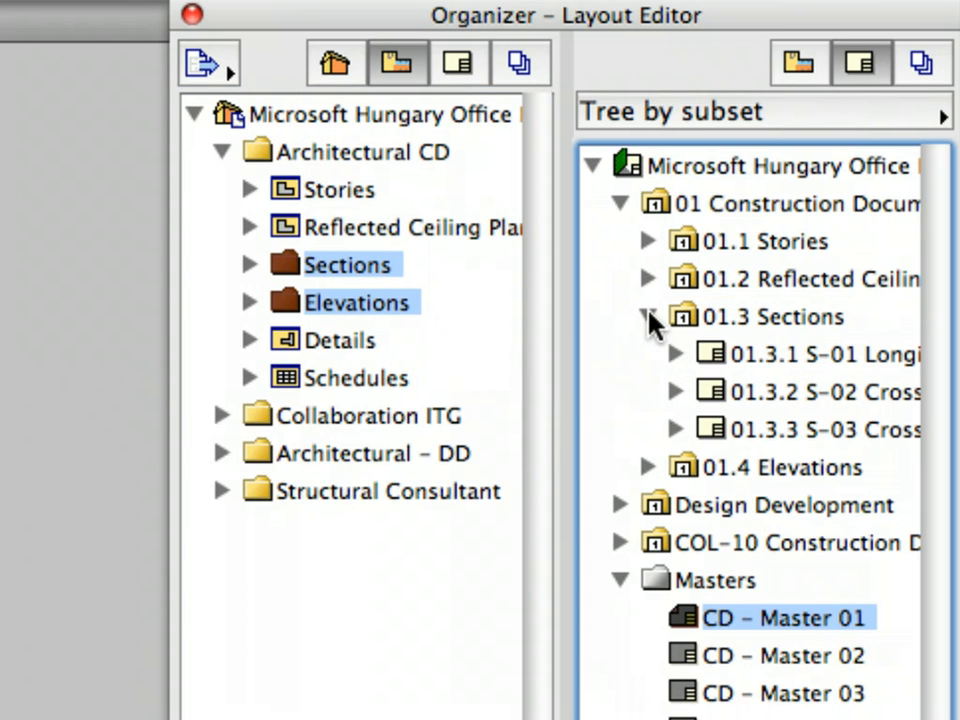
{"action": "left_click", "coordinate": [780, 399]}
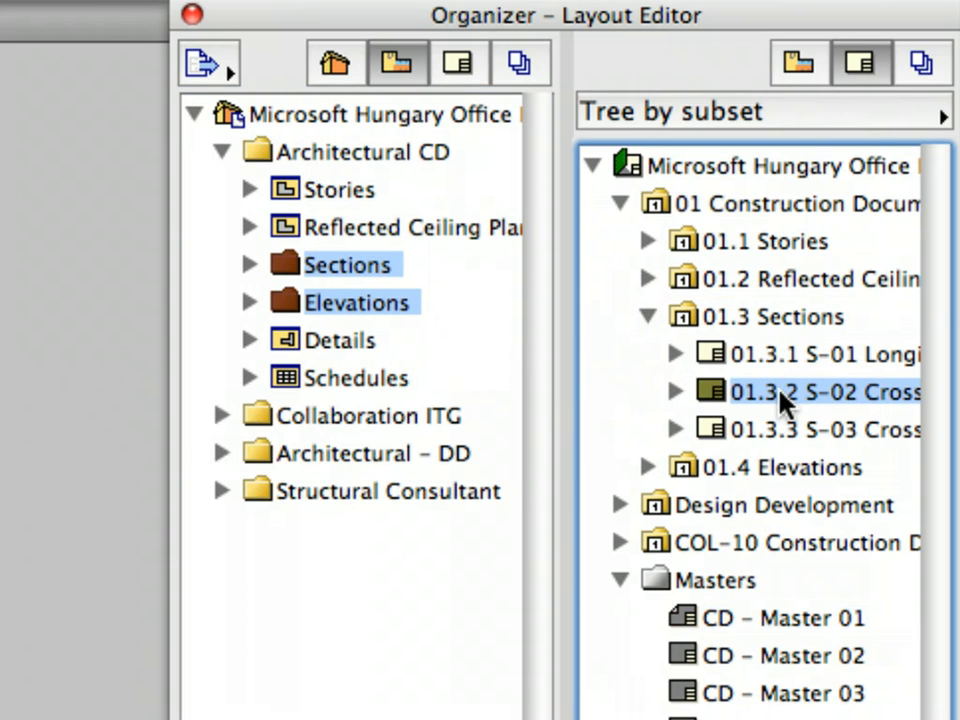
{"action": "double_click", "coordinate": [783, 400]}
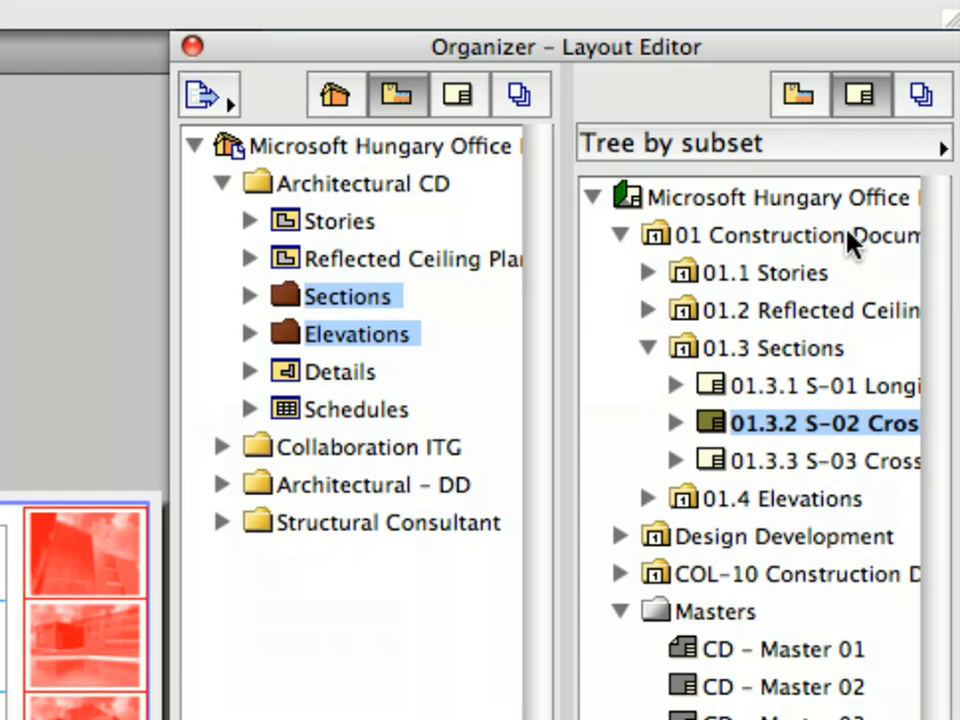
Open the settings of the 01 Construction Documentation subset and switch it to a custom ID left blank
{"action": "left_click", "coordinate": [848, 236]}
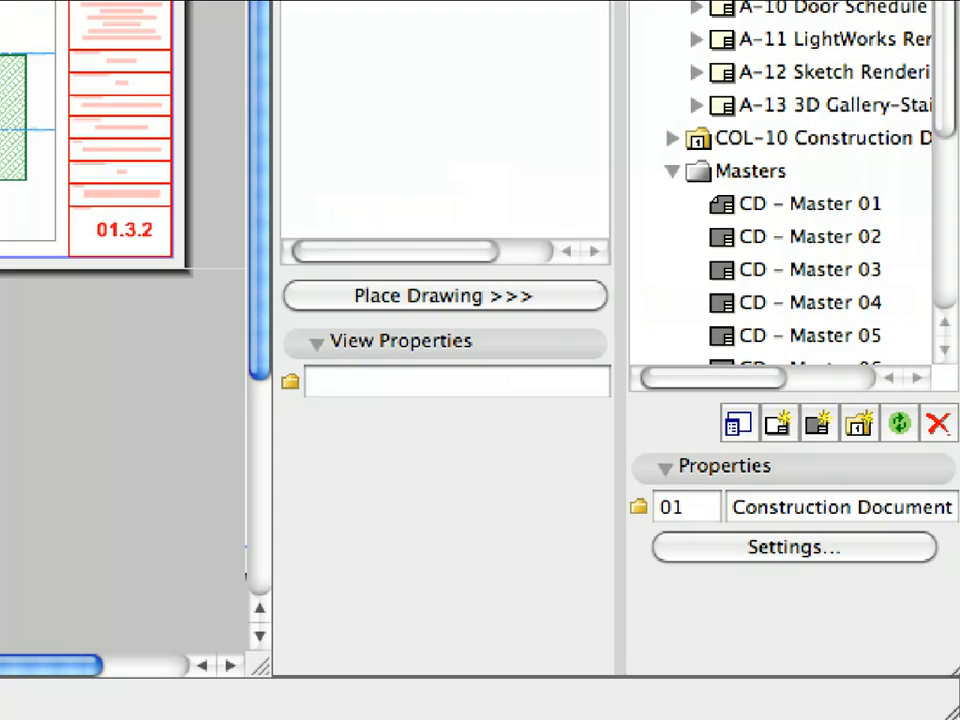
{"action": "left_click", "coordinate": [856, 565]}
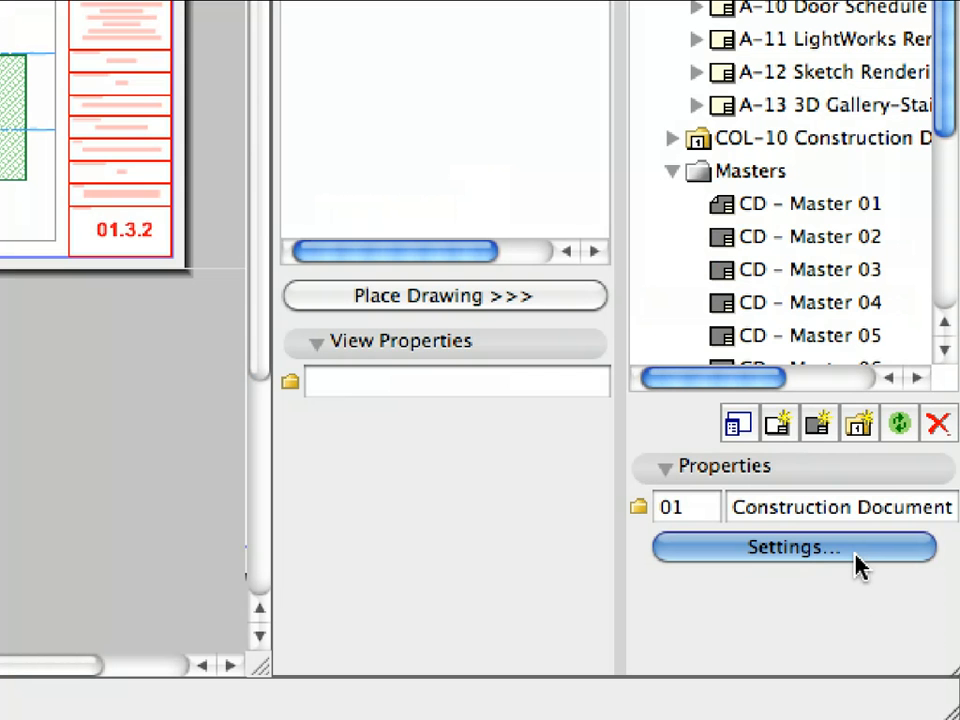
{"action": "left_click", "coordinate": [856, 565]}
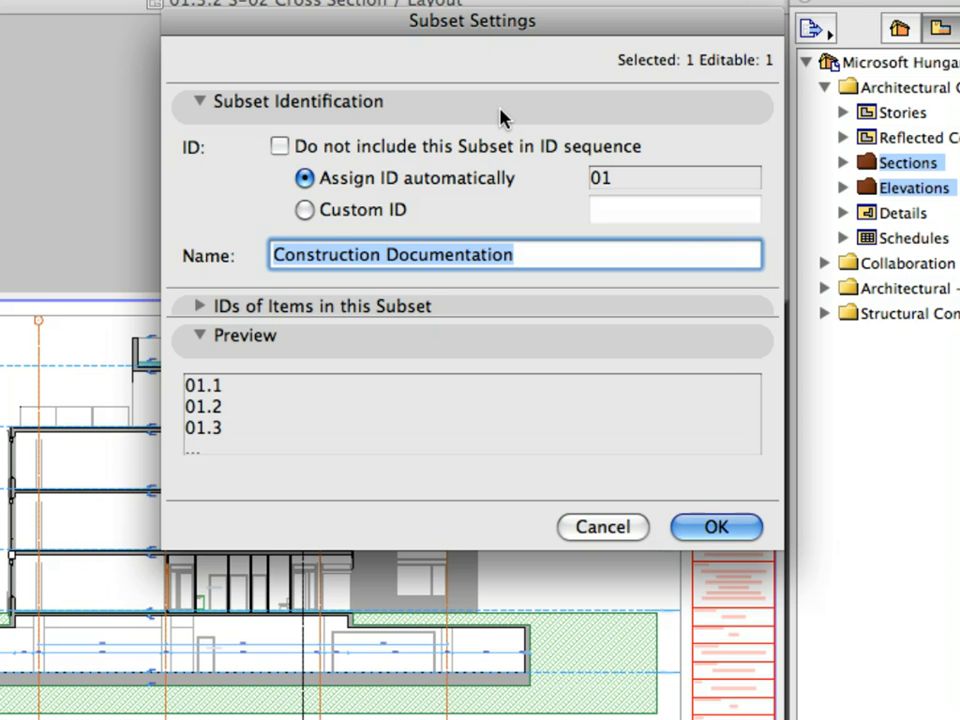
{"action": "left_click", "coordinate": [355, 212]}
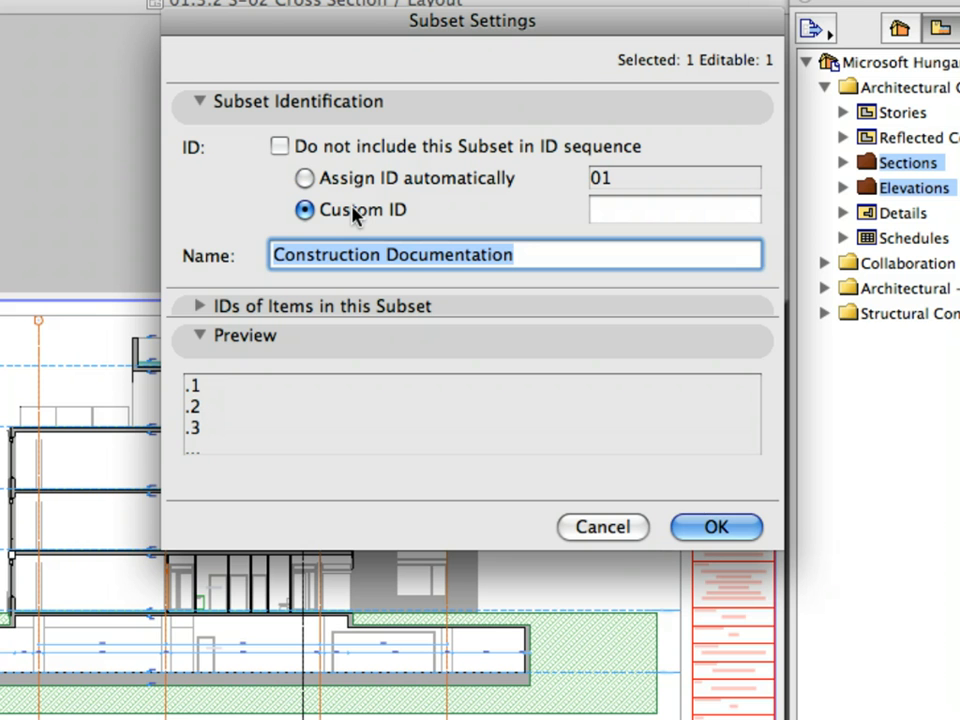
{"action": "left_click", "coordinate": [704, 212]}
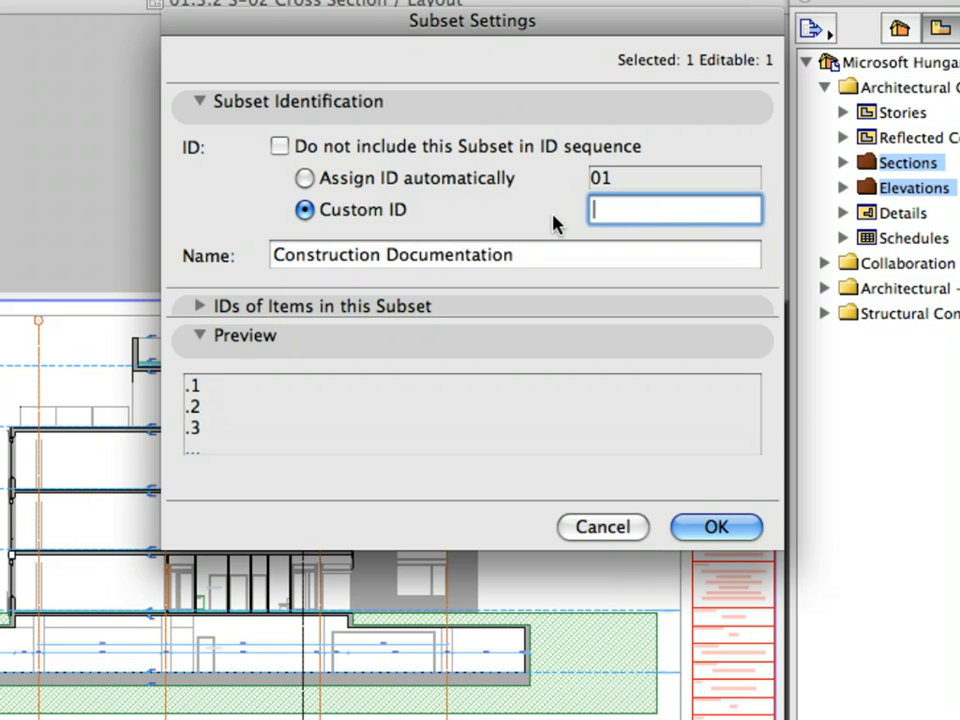
Set the prefix for the IDs of items in the Construction Documentation subset to A-
{"action": "left_click", "coordinate": [490, 305]}
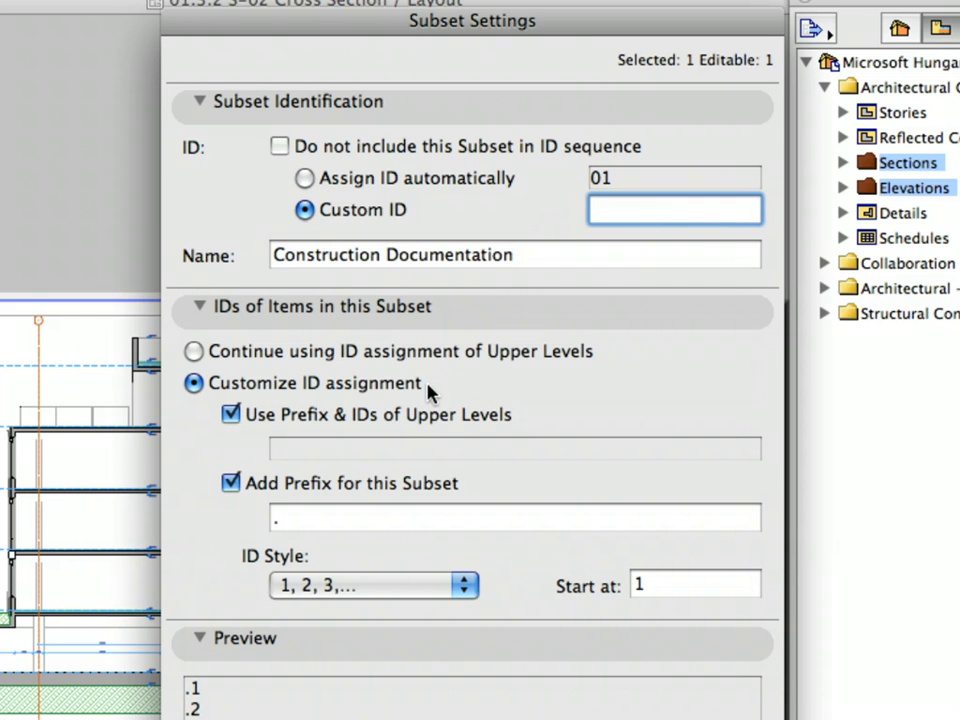
{"action": "left_click", "coordinate": [350, 485]}
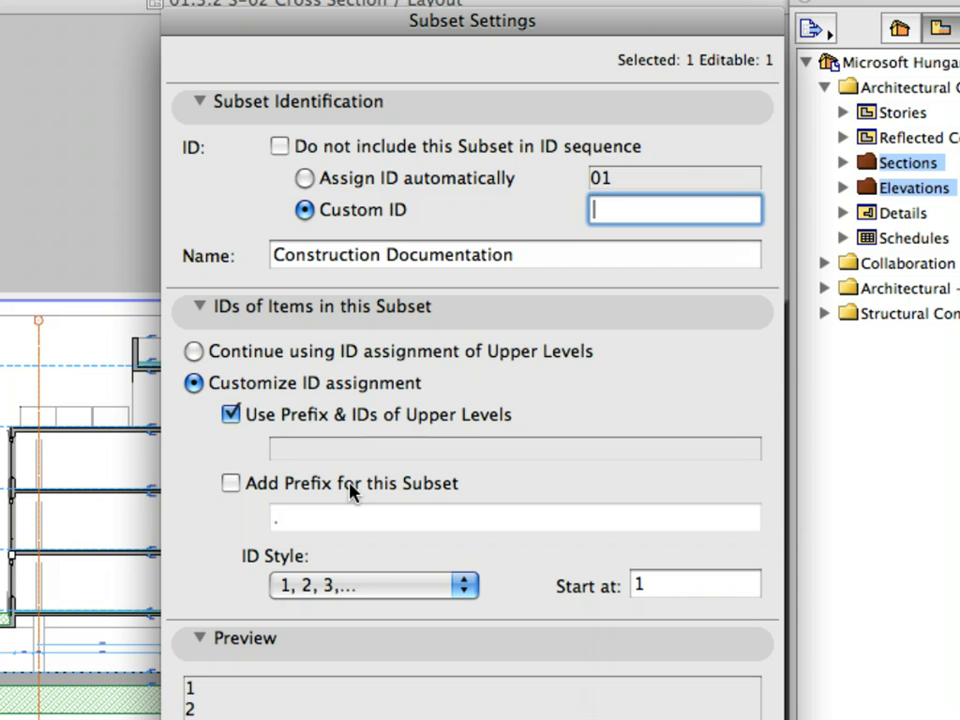
{"action": "left_click", "coordinate": [350, 485]}
{"action": "left_click", "coordinate": [325, 521]}
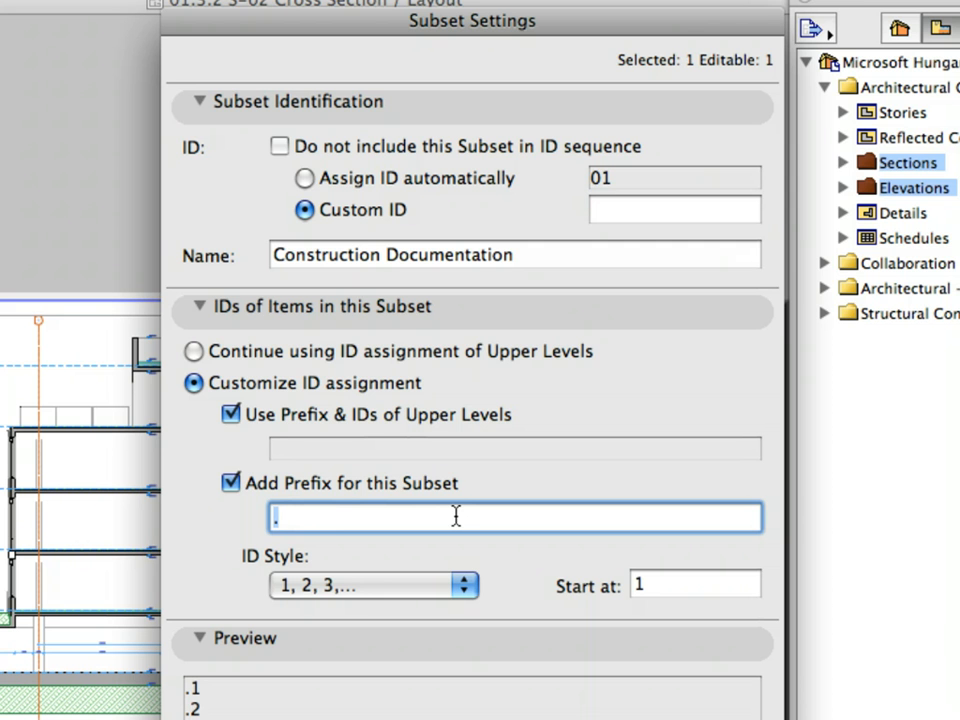
{"action": "type", "text": "A-"}
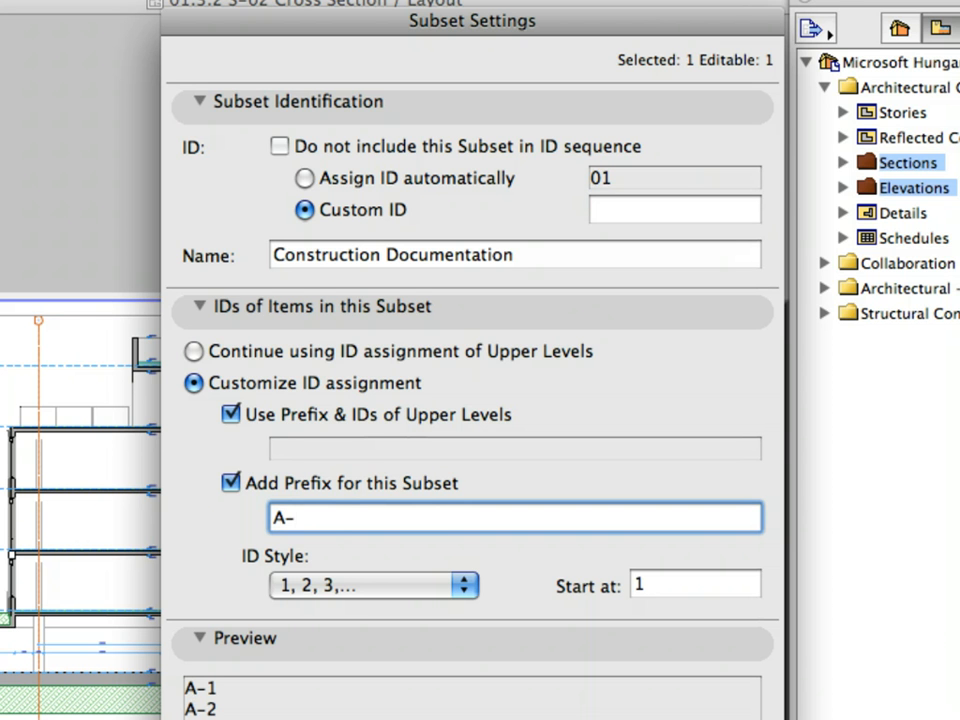
Check the ID preview, keep the 1, 2, 3,... ID style for the subset's items and apply the subset settings
{"action": "left_click", "coordinate": [434, 310]}
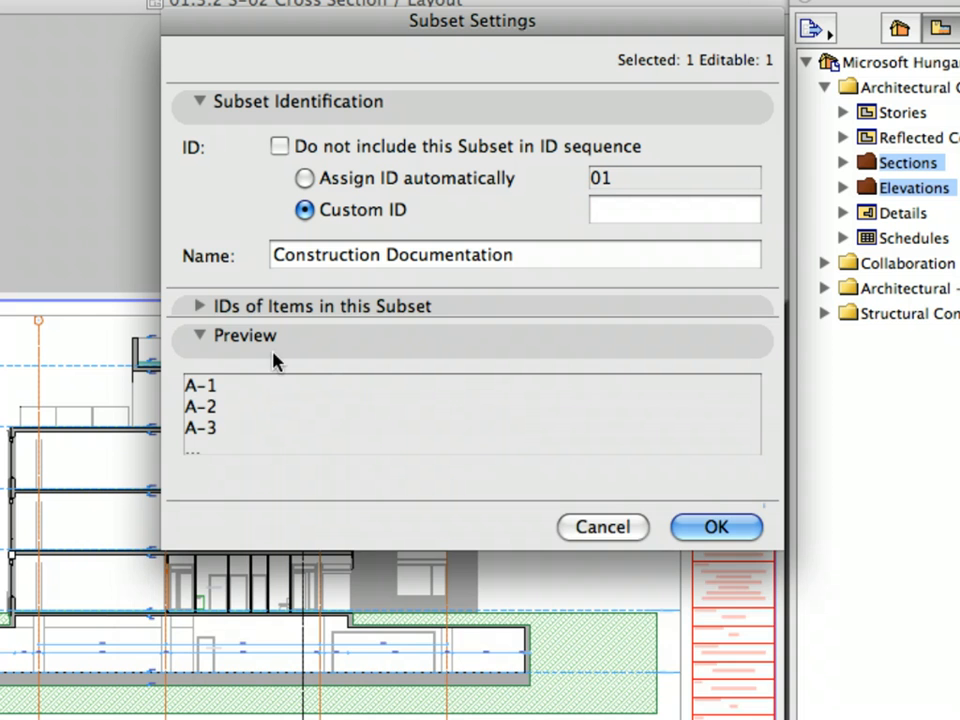
{"action": "left_click", "coordinate": [288, 310]}
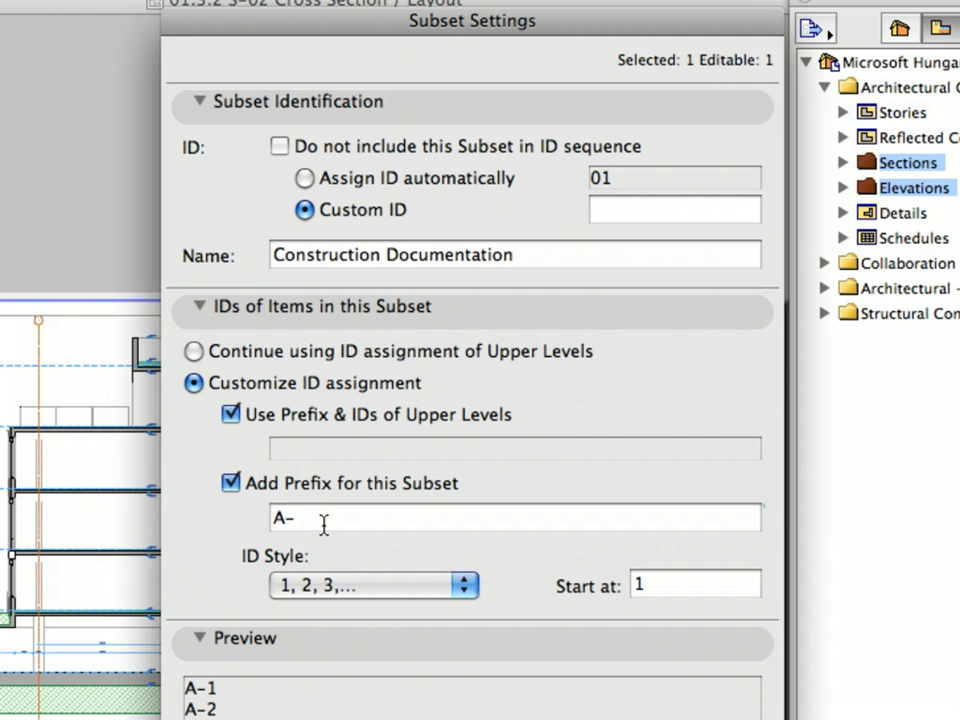
{"action": "left_click", "coordinate": [372, 585]}
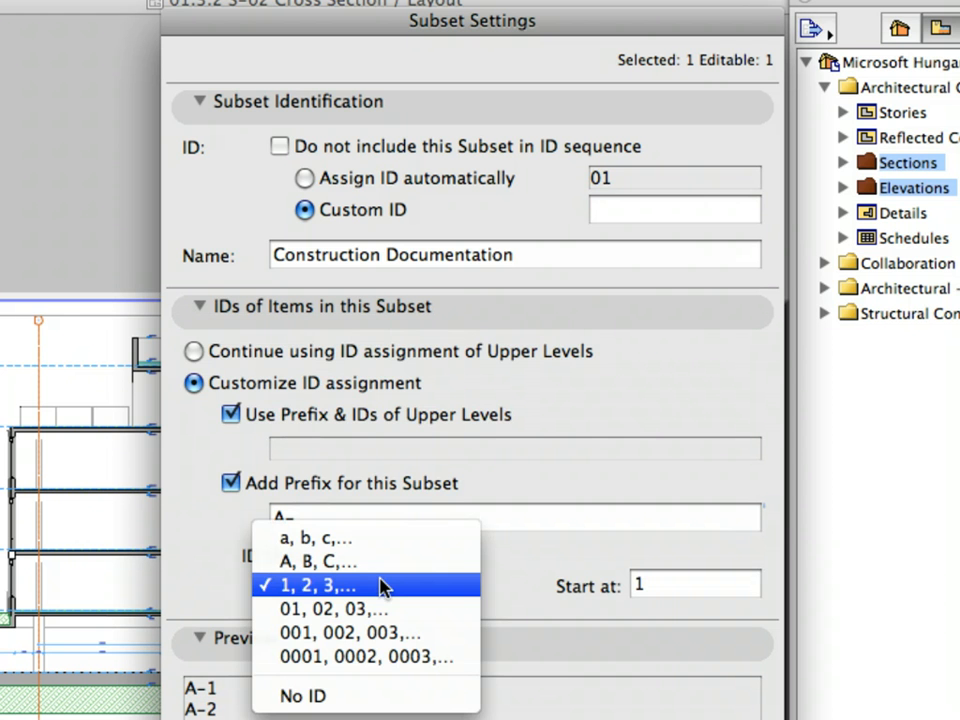
{"action": "left_click", "coordinate": [384, 587]}
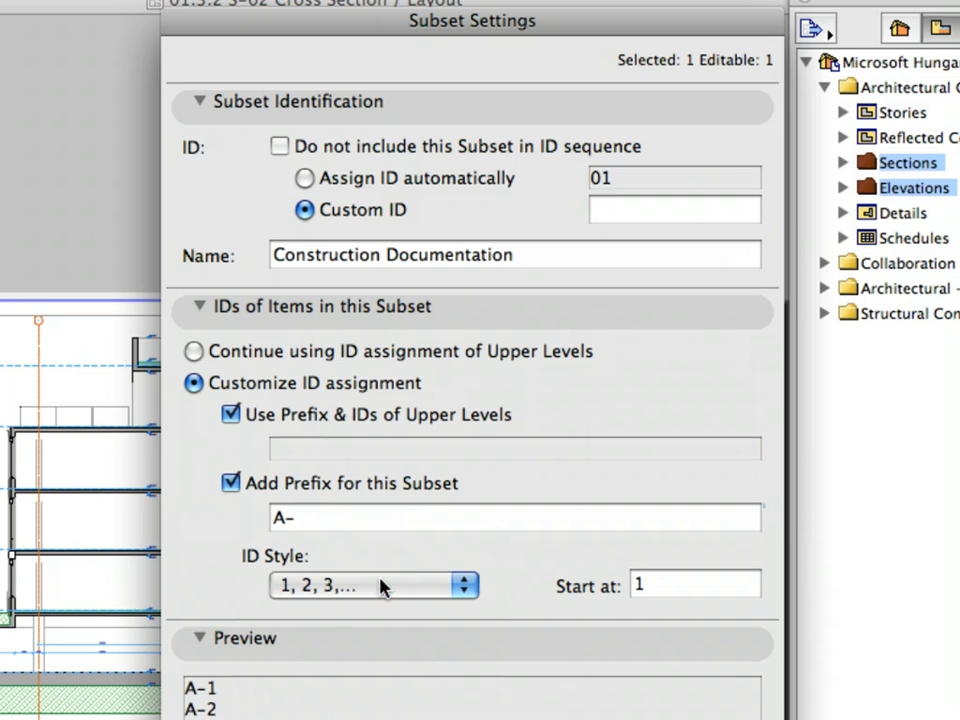
{"action": "left_click", "coordinate": [338, 306]}
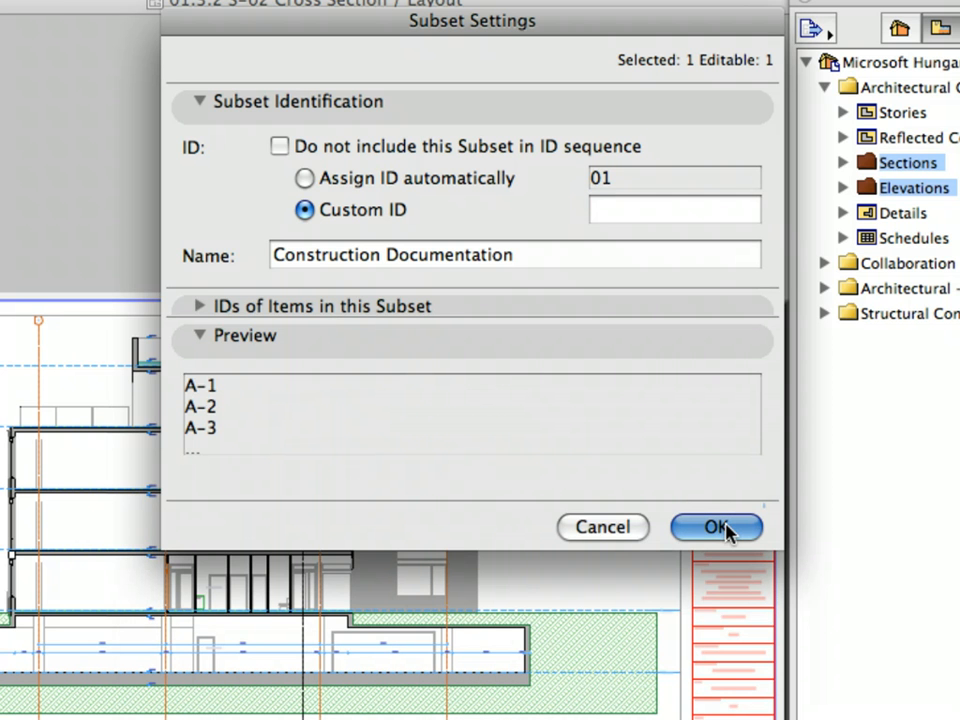
{"action": "left_click", "coordinate": [726, 524]}
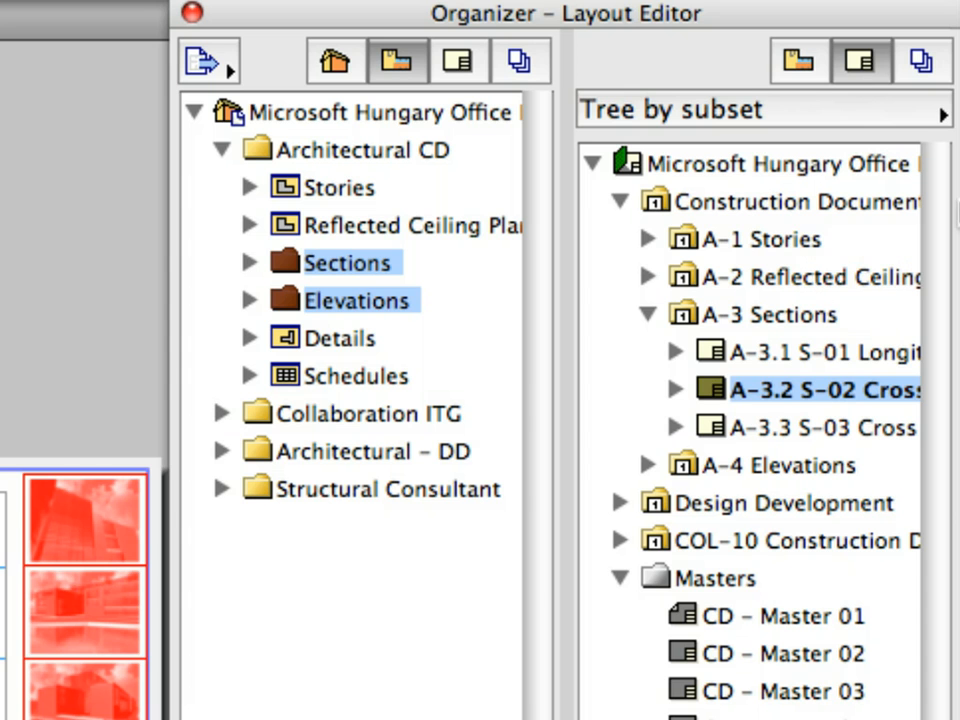
Collapse the A-3 Sections subset and open the shared settings of the four subsets from A-1 Stories to A-4 Elevations
{"action": "left_click", "coordinate": [806, 243]}
{"action": "left_click", "coordinate": [798, 277]}
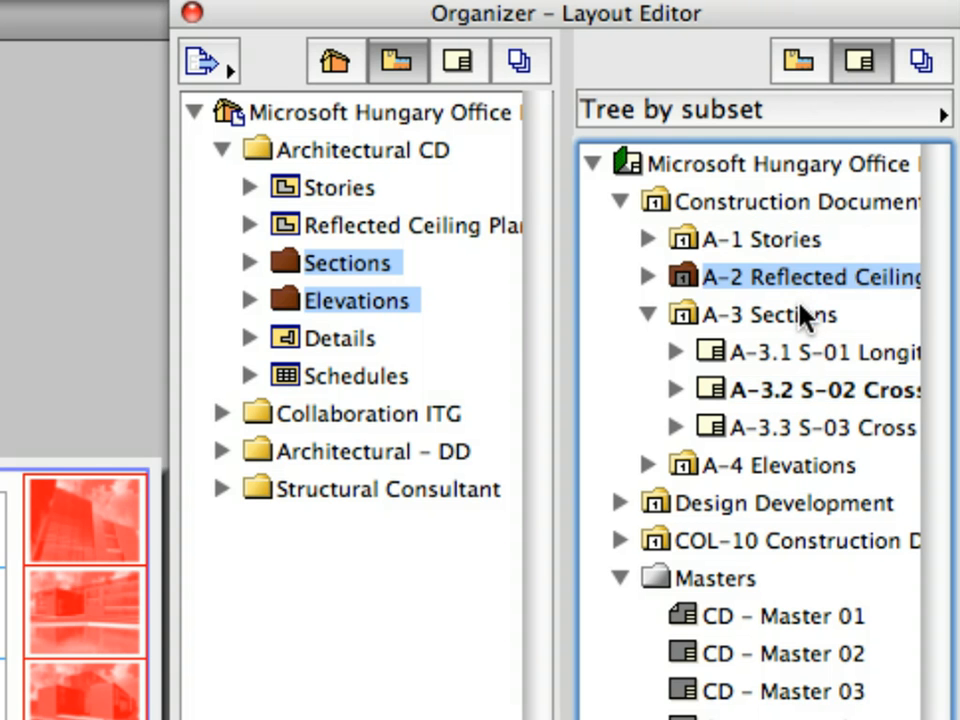
{"action": "left_click", "coordinate": [800, 312]}
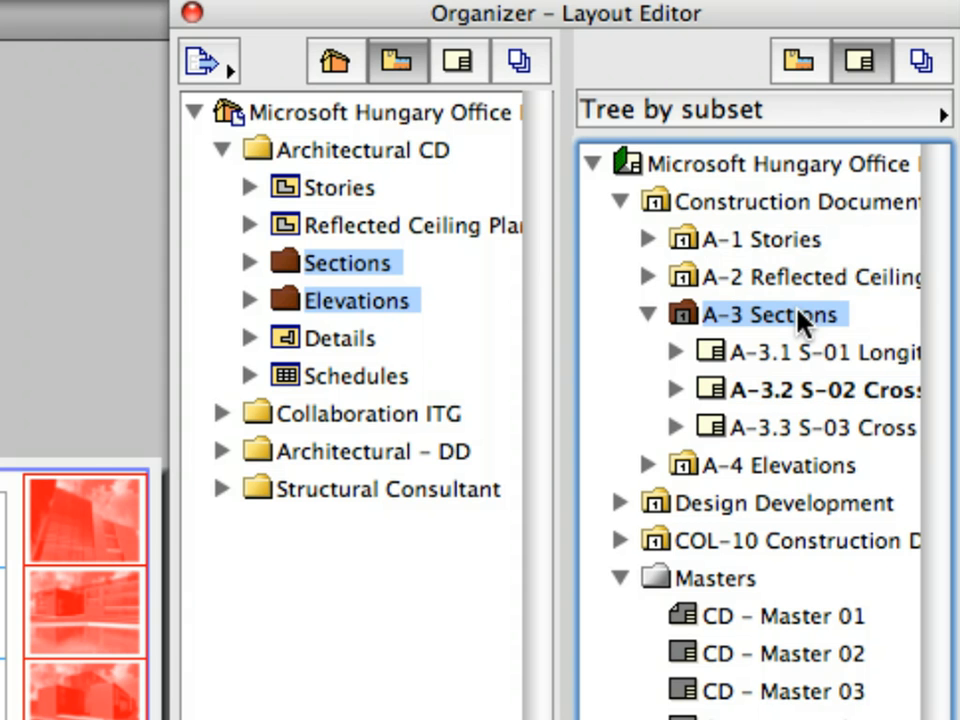
{"action": "left_click", "coordinate": [768, 206]}
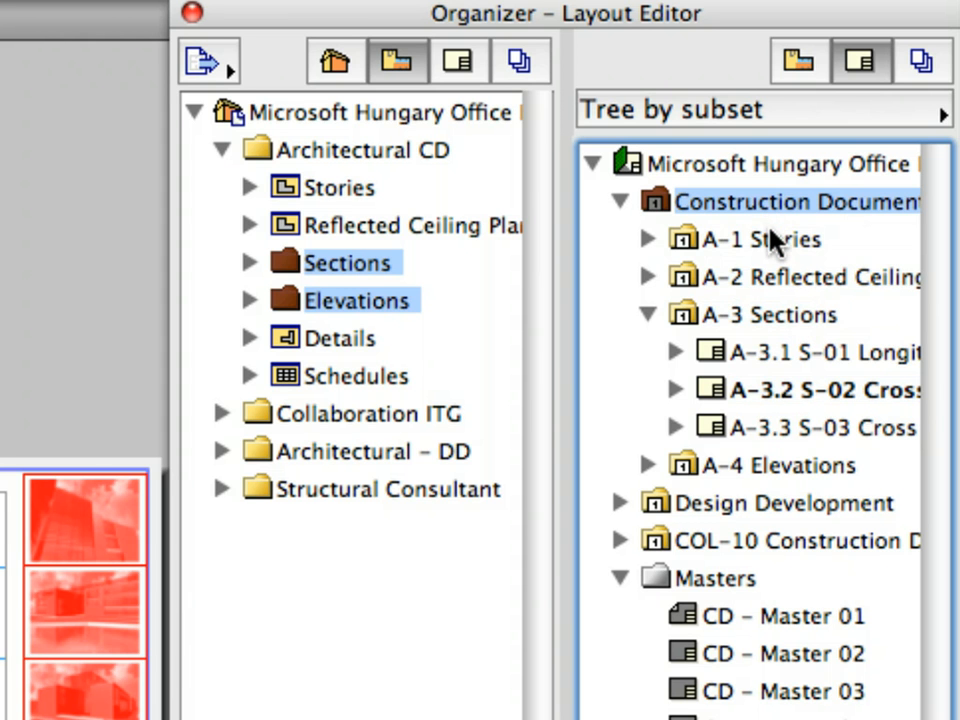
{"action": "left_click", "coordinate": [648, 314]}
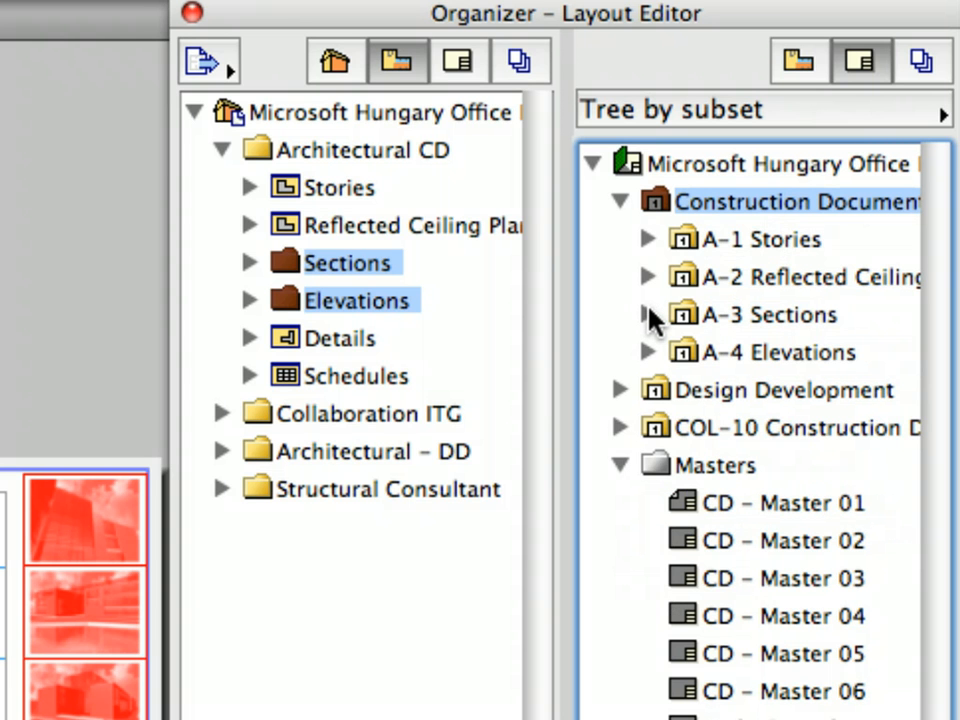
{"action": "left_click", "coordinate": [790, 242]}
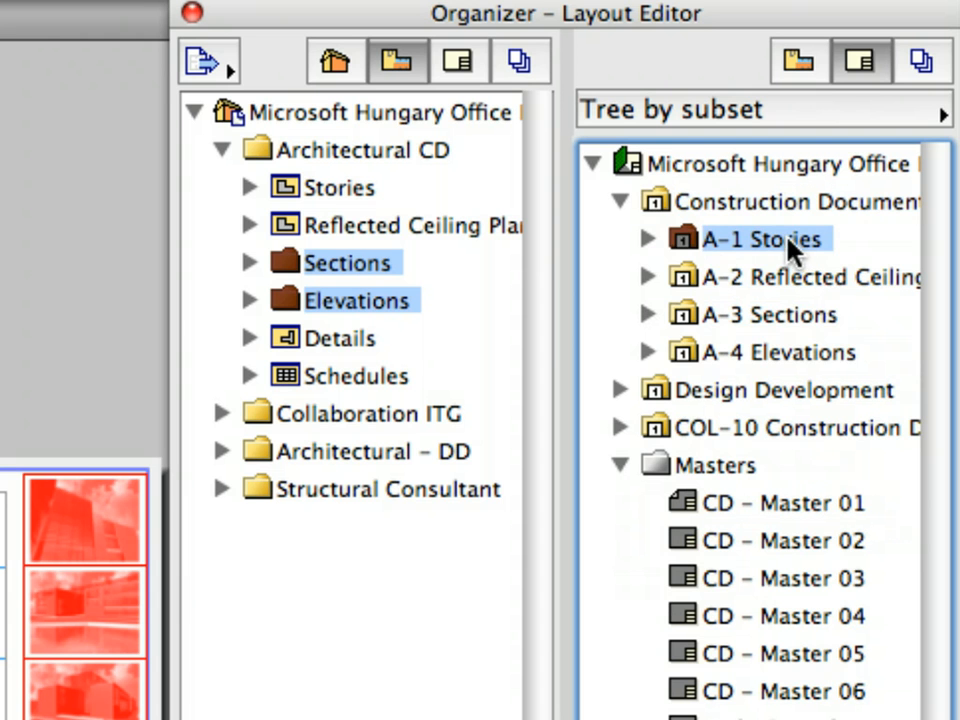
{"action": "left_click", "coordinate": [775, 353], "text": "shift"}
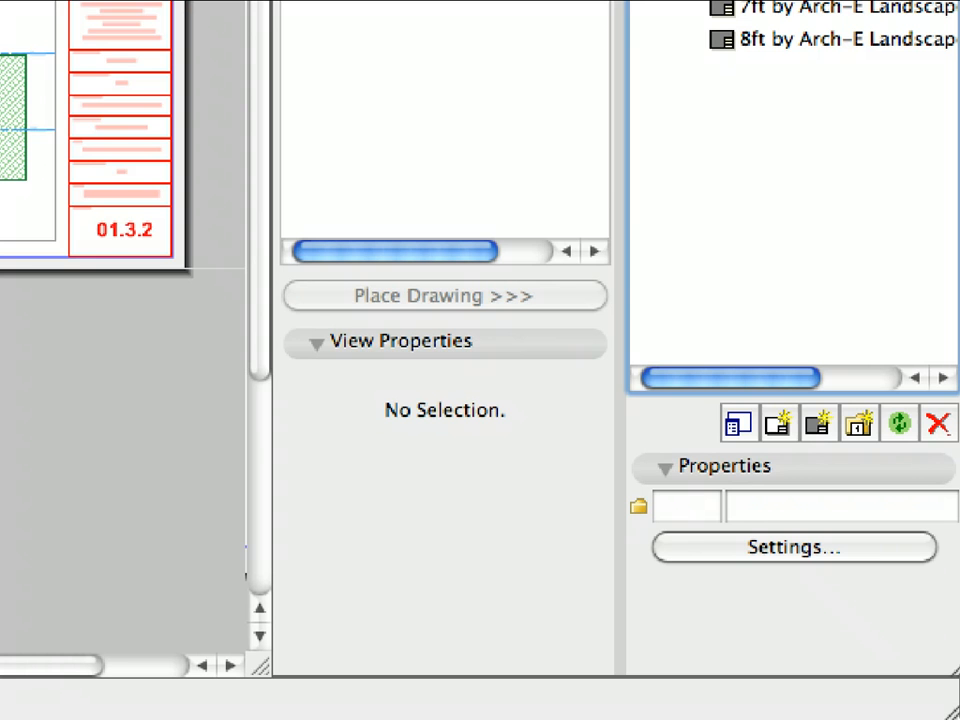
{"action": "left_click", "coordinate": [868, 563]}
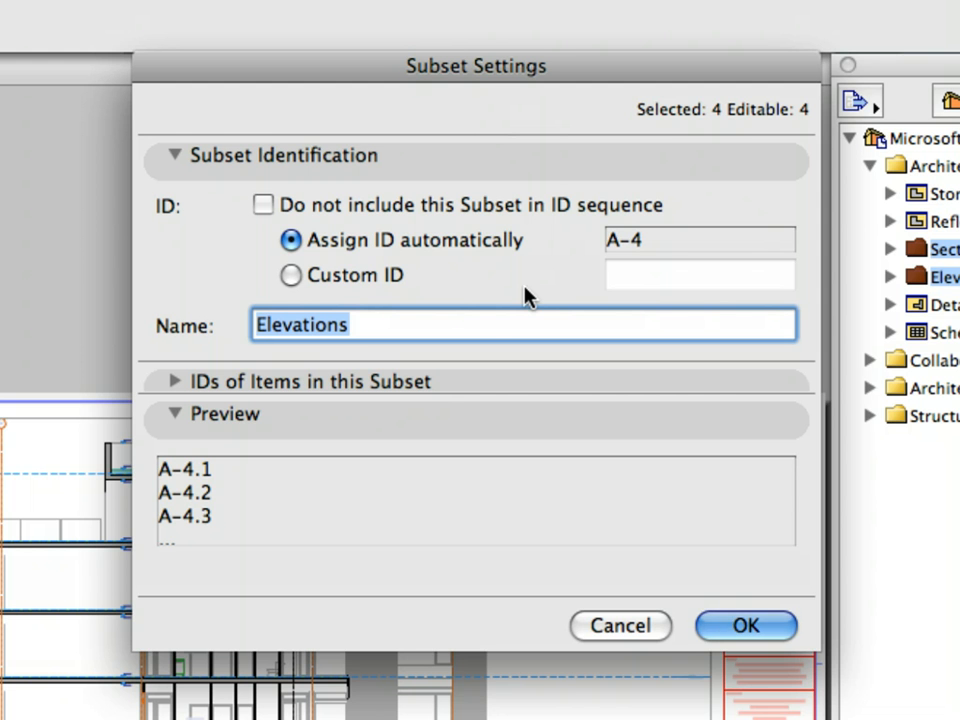
Turn off the added prefix for the four subsets, set their items' ID style to 01, 02, 03,... and apply the settings
{"action": "left_click", "coordinate": [440, 381]}
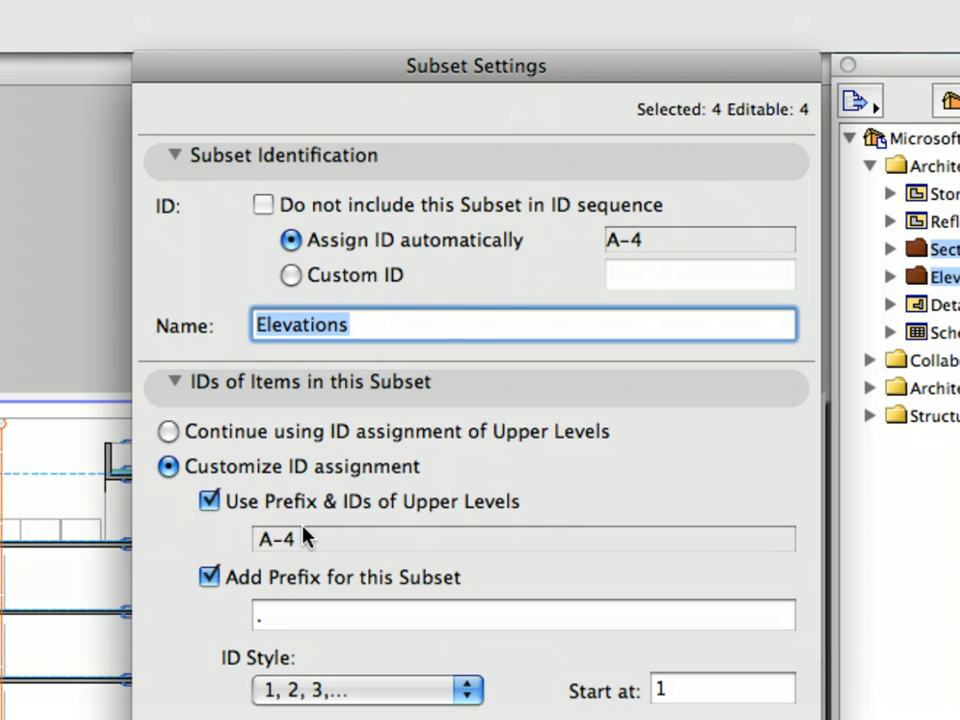
{"action": "left_click", "coordinate": [275, 584]}
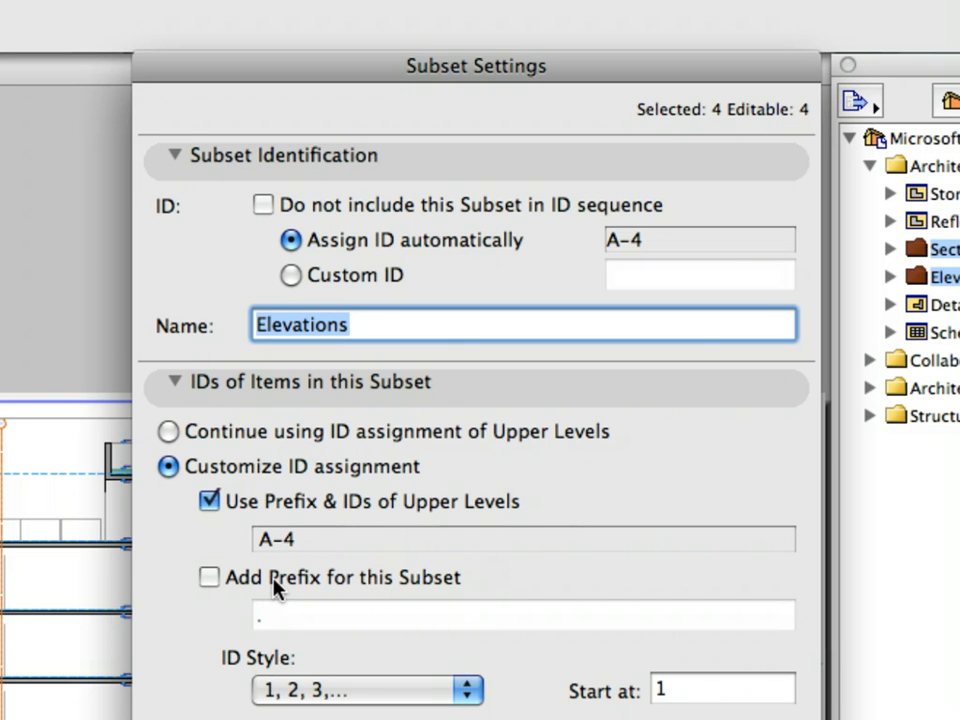
{"action": "left_click", "coordinate": [463, 690]}
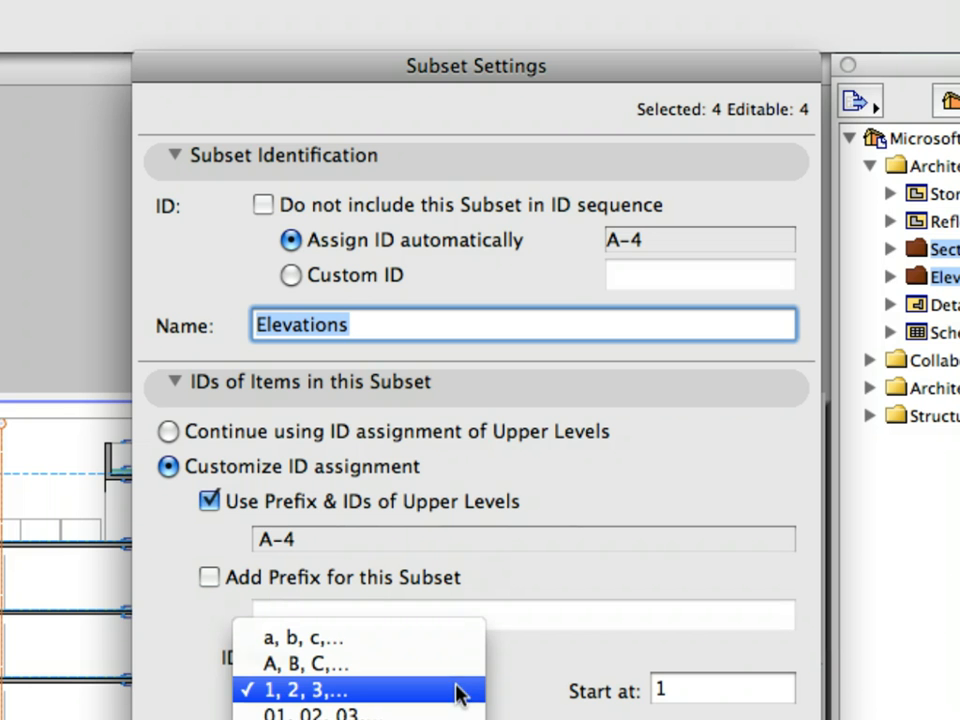
{"action": "left_click", "coordinate": [456, 710]}
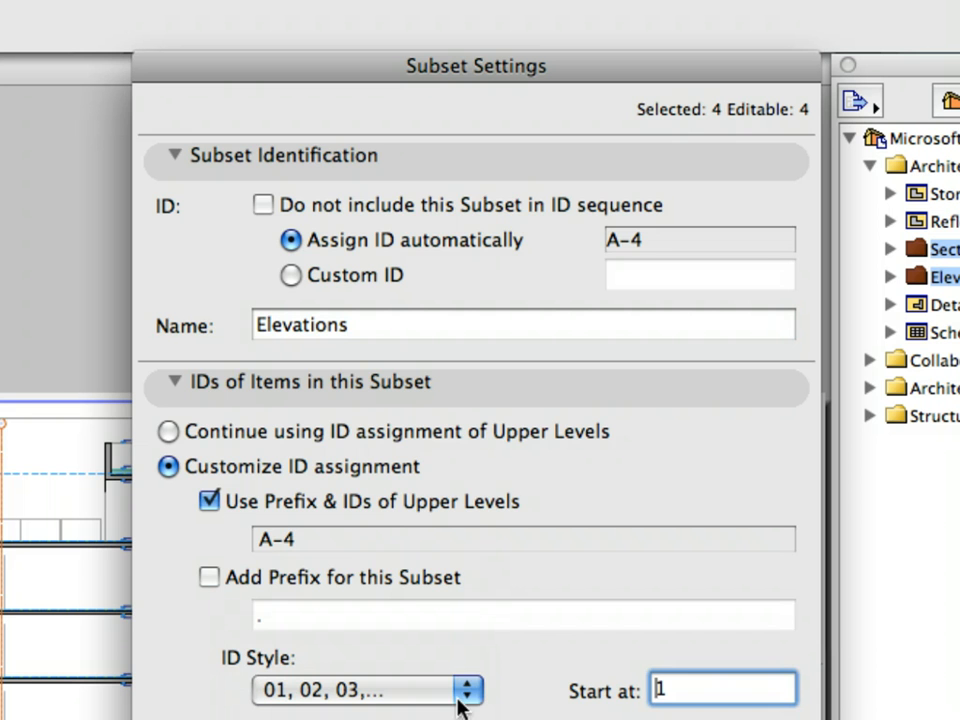
{"action": "left_click", "coordinate": [396, 152]}
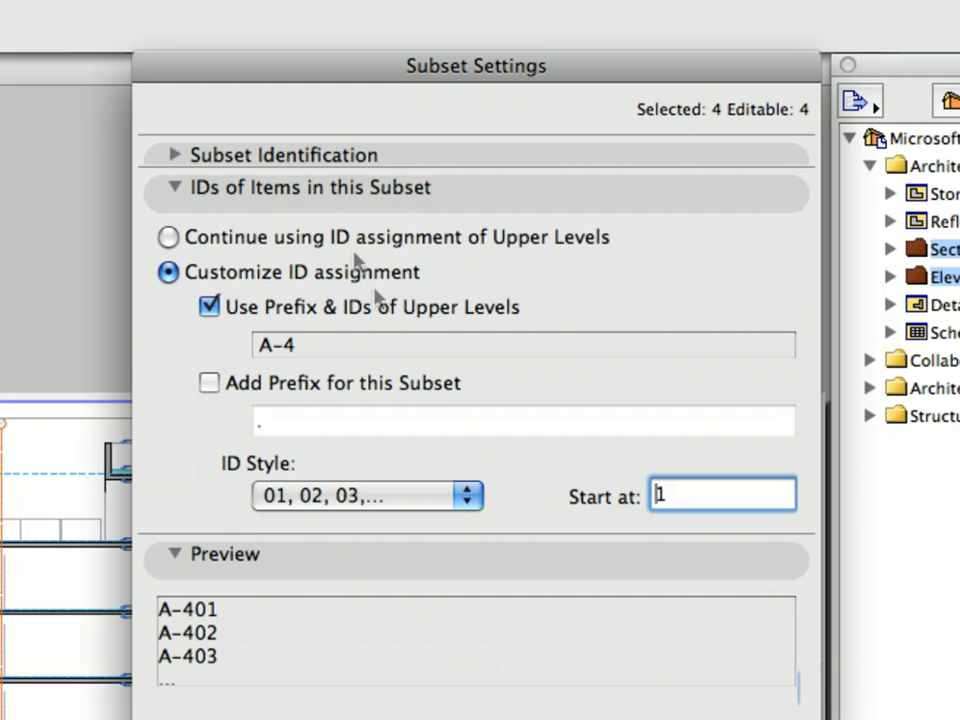
{"action": "left_click", "coordinate": [400, 190]}
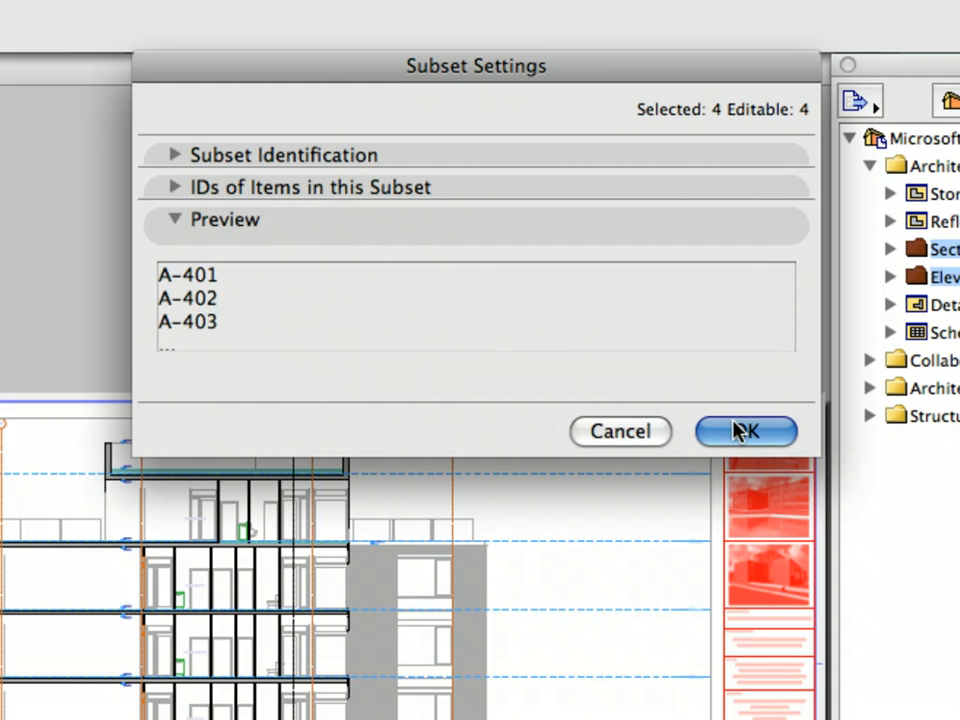
{"action": "left_click", "coordinate": [742, 431]}
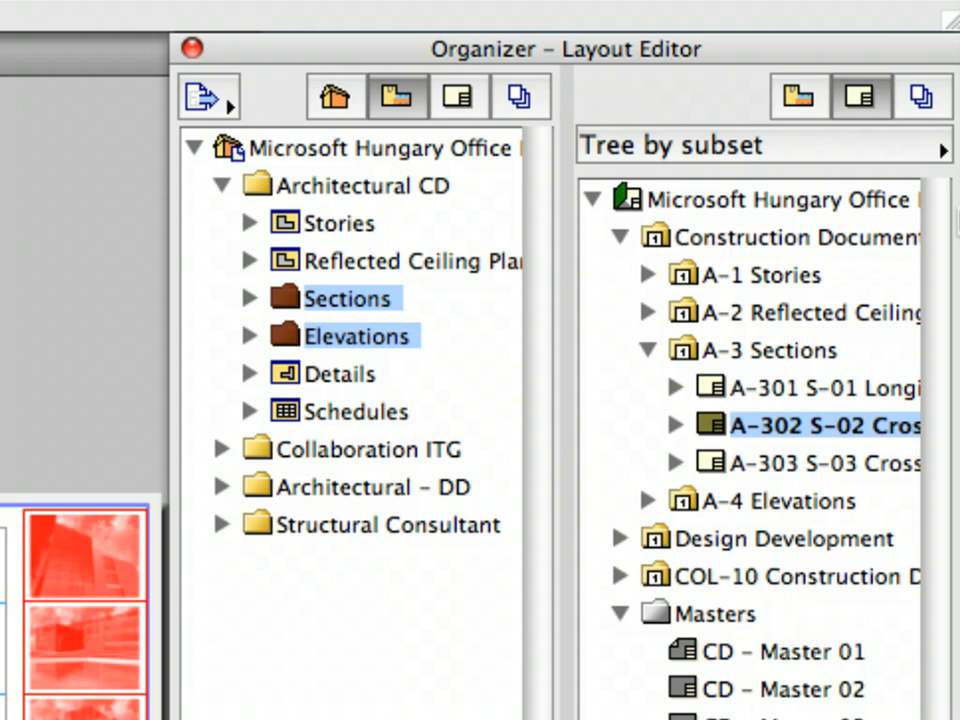
Expand the A-1 Stories subset and check the layout IDs in the Stories and Sections subsets
{"action": "left_click", "coordinate": [648, 274]}
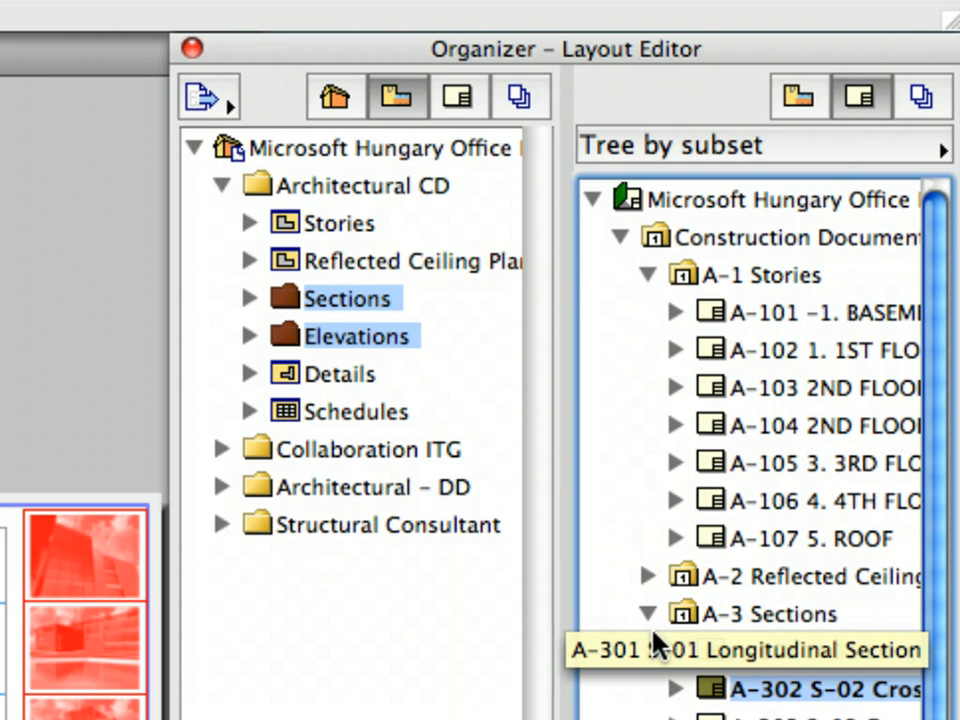
{"action": "left_click", "coordinate": [810, 305]}
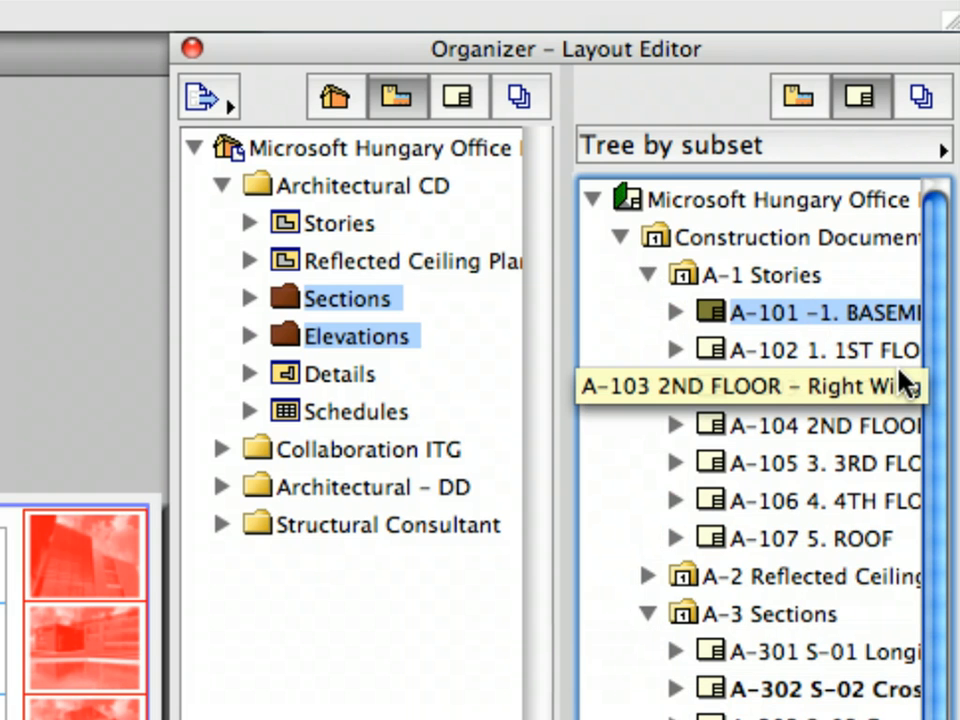
{"action": "left_click", "coordinate": [910, 655]}
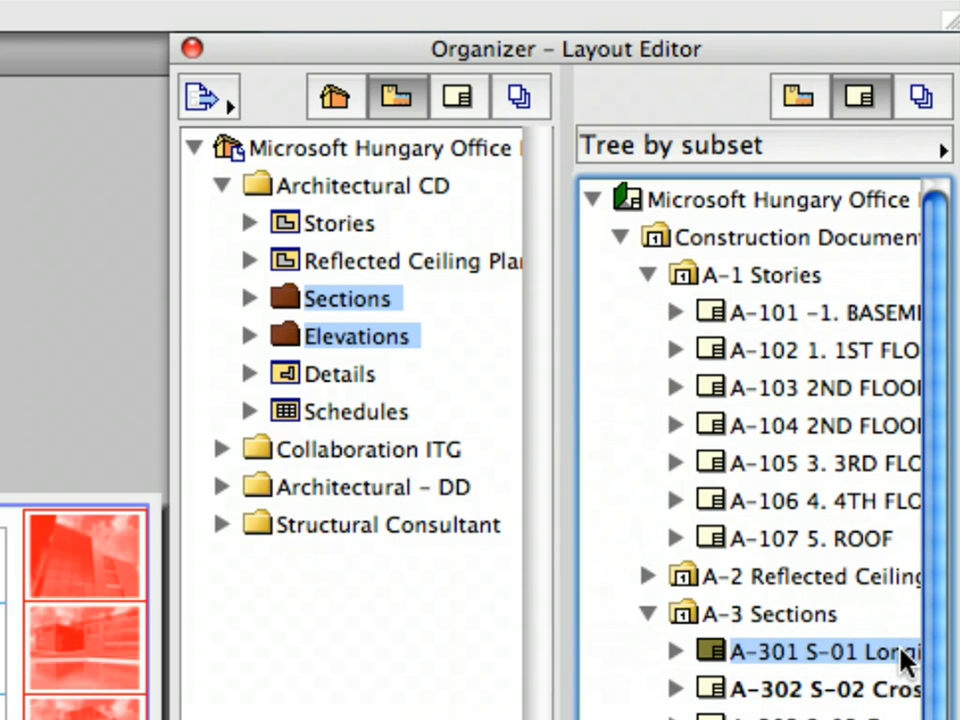